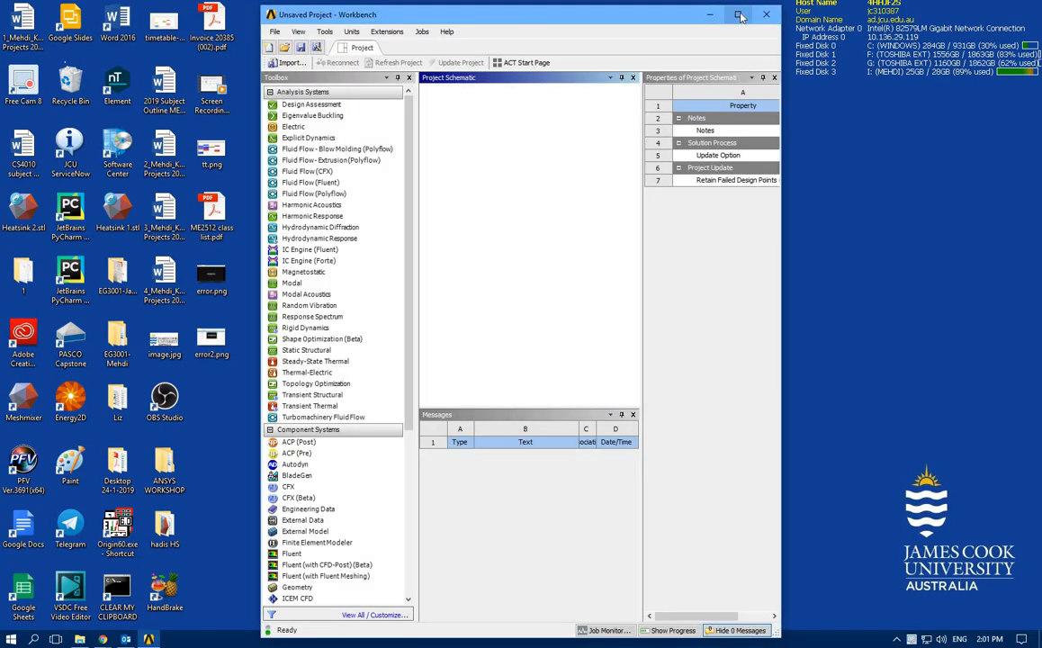
# Step: Add a Static Structural analysis system to the project and review its Structural Steel engineering data
pyautogui.click(739, 16)
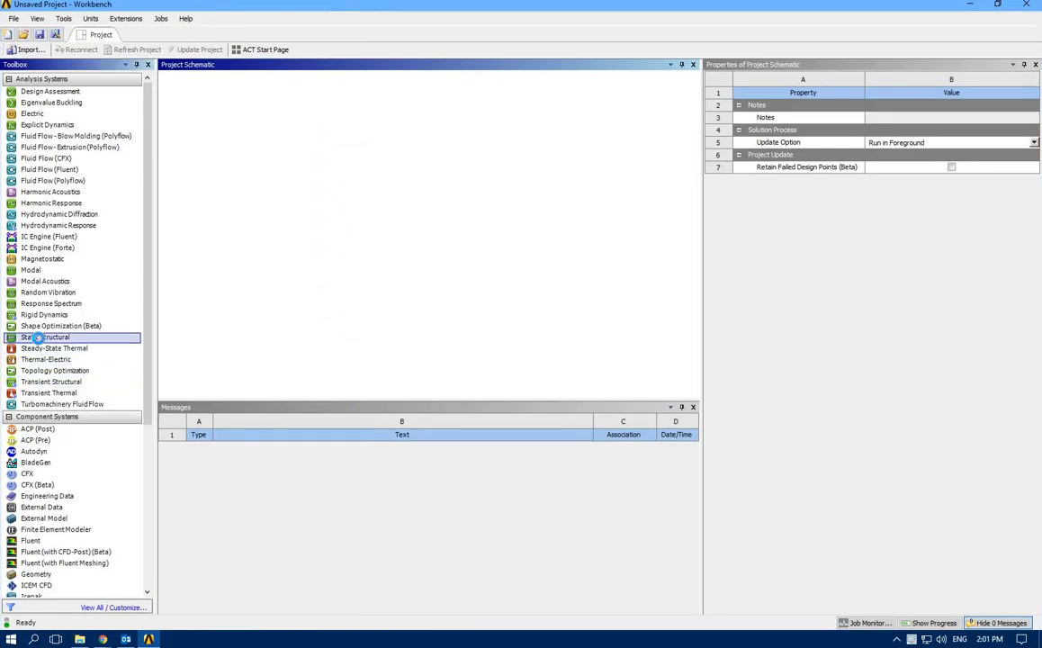
pyautogui.doubleClick(39, 337)
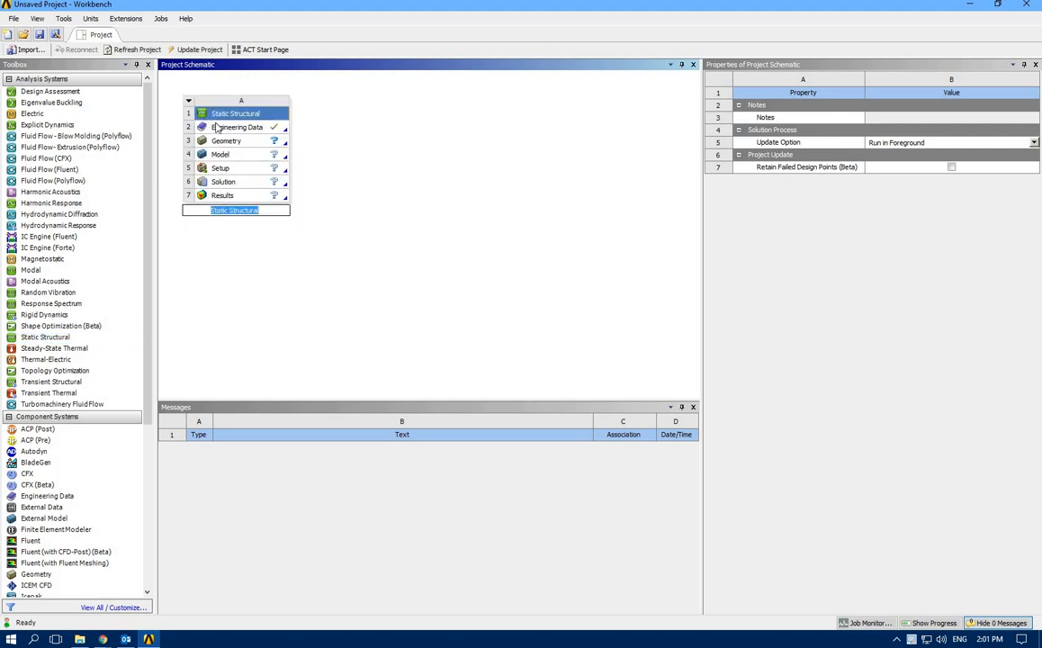
pyautogui.click(221, 132)
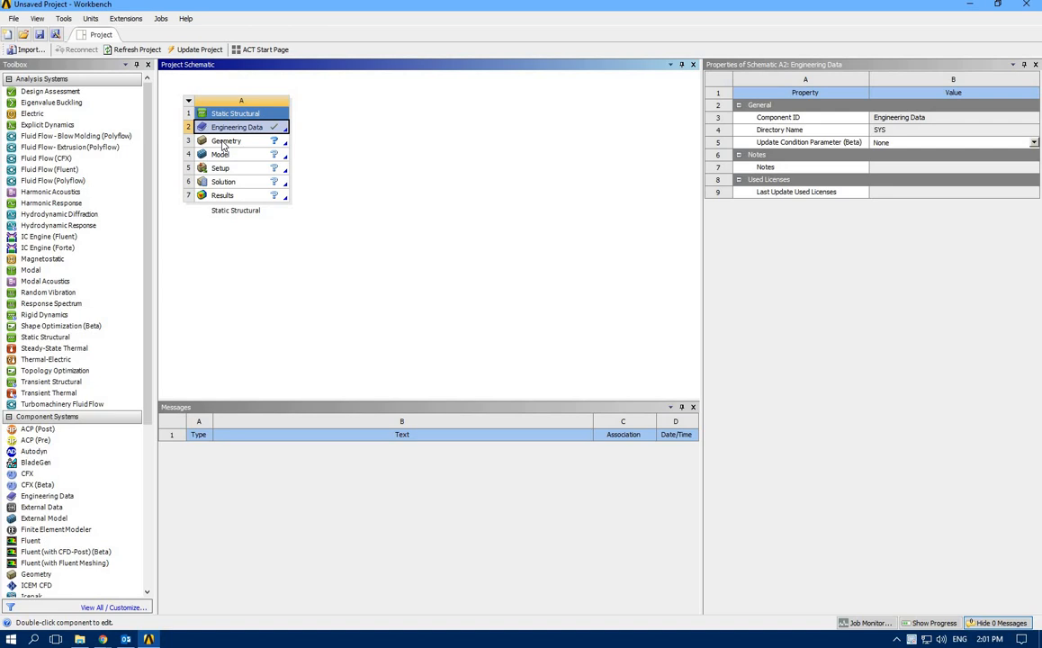
pyautogui.doubleClick(230, 127)
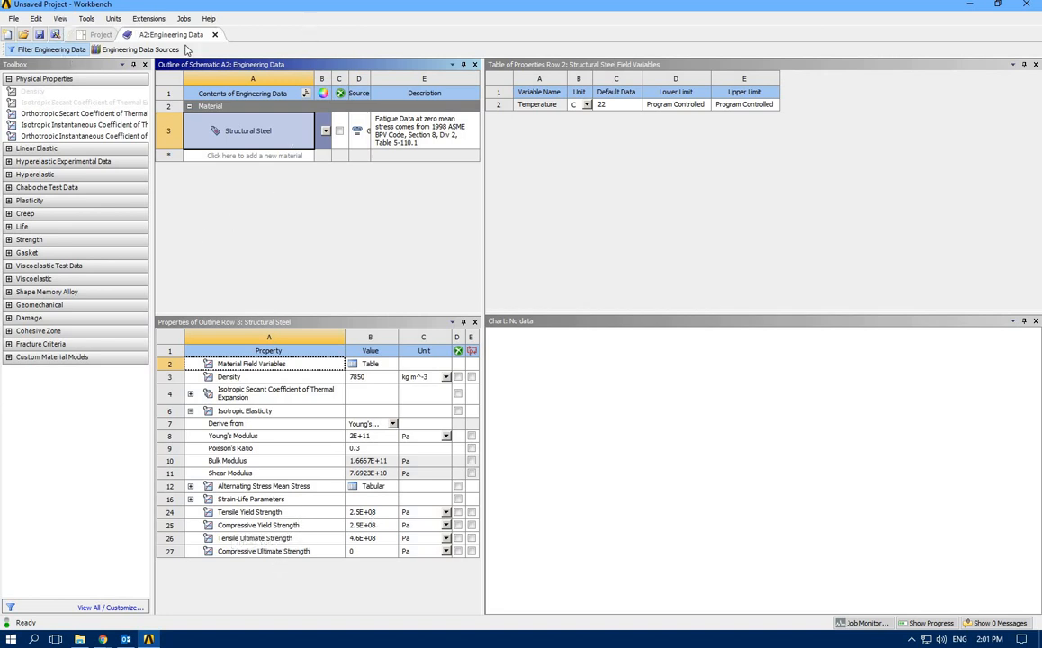
pyautogui.click(96, 35)
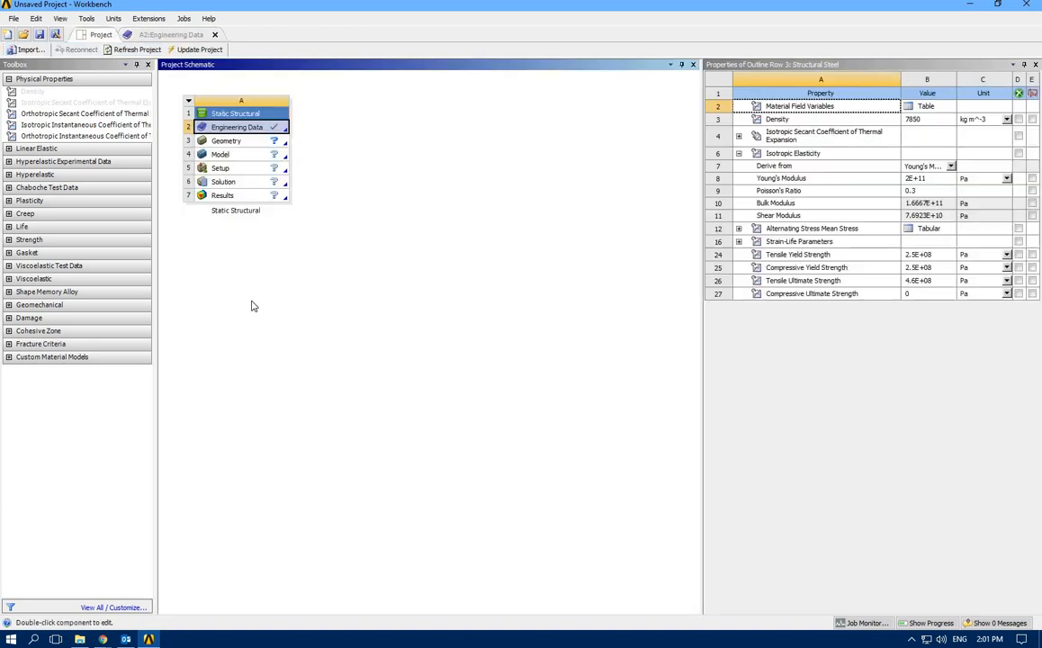
# Step: Open the Static Structural system's geometry in SpaceClaim in a maximized window
pyautogui.doubleClick(201, 141)
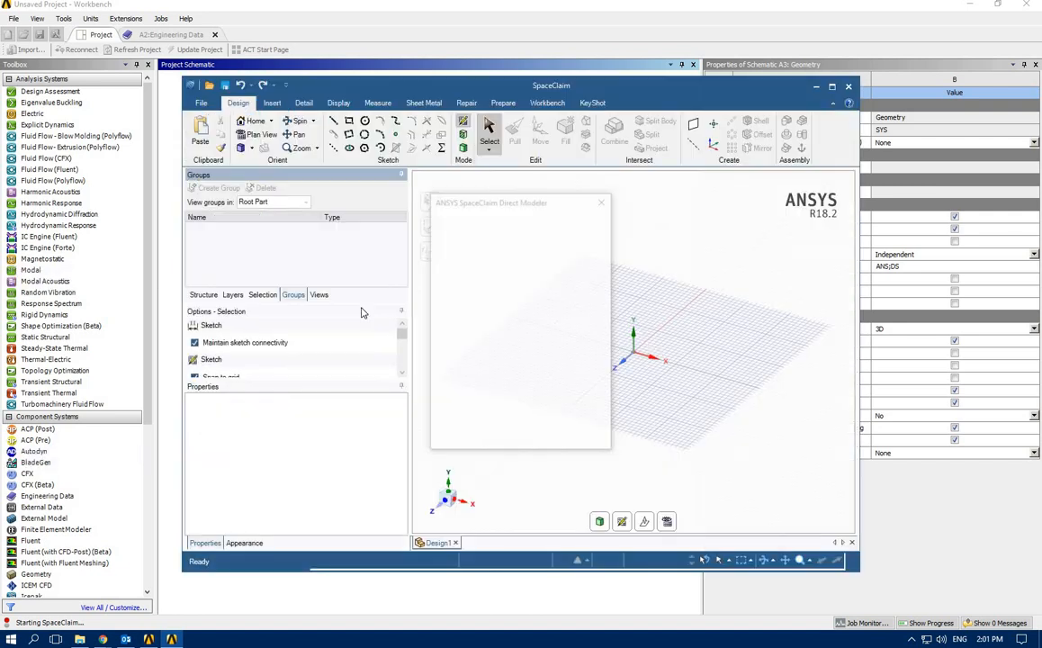
pyautogui.click(604, 203)
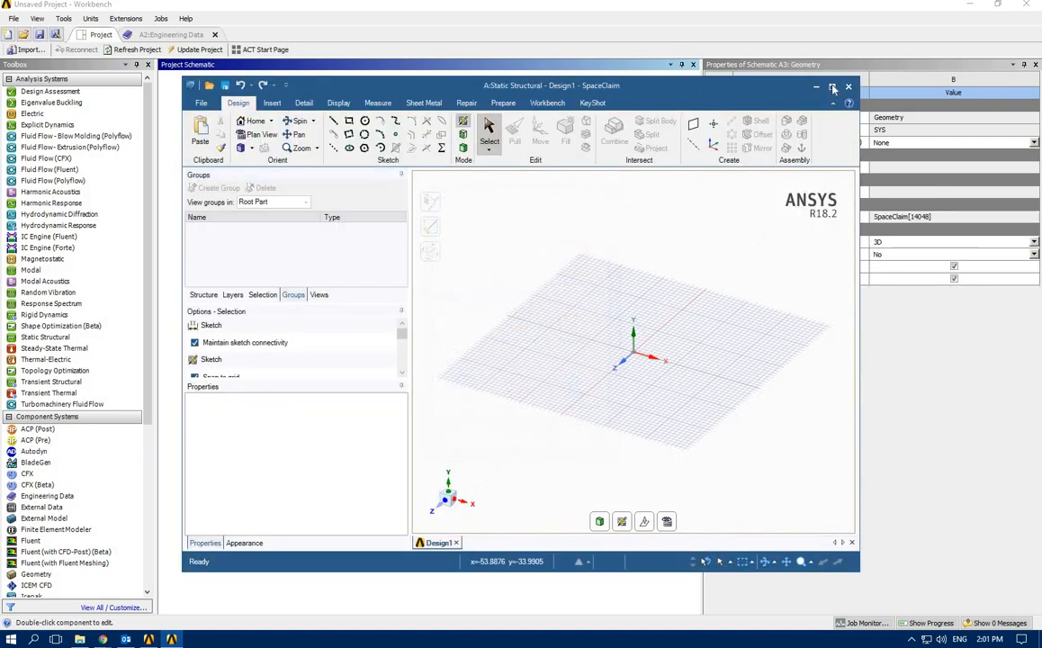
pyautogui.click(833, 87)
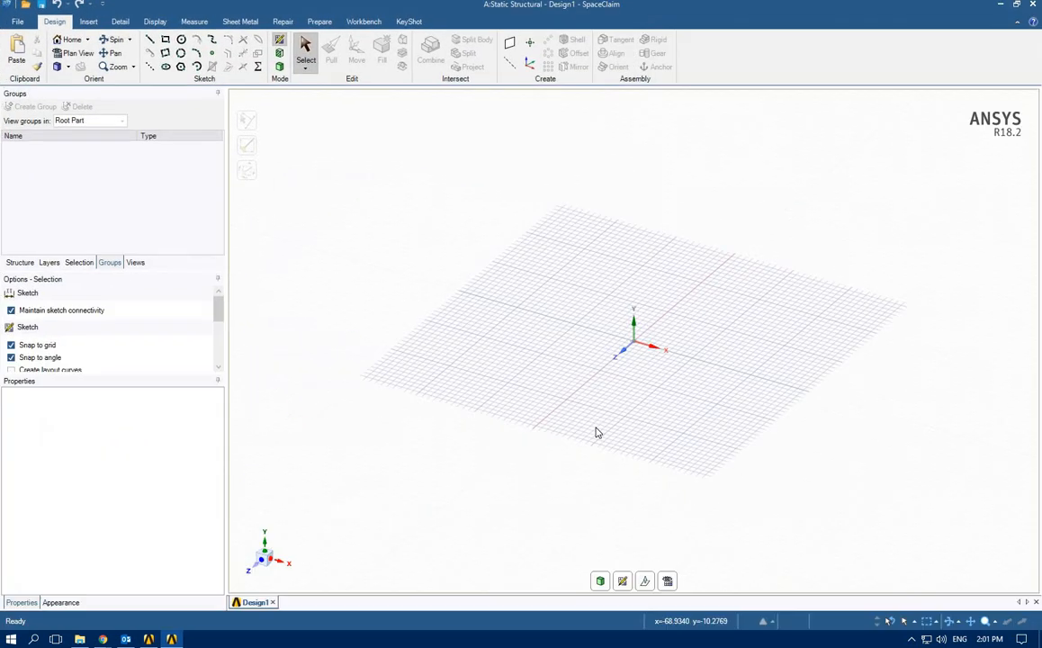
# Step: Start a sketch on the XY plane and view it in plan
pyautogui.click(624, 582)
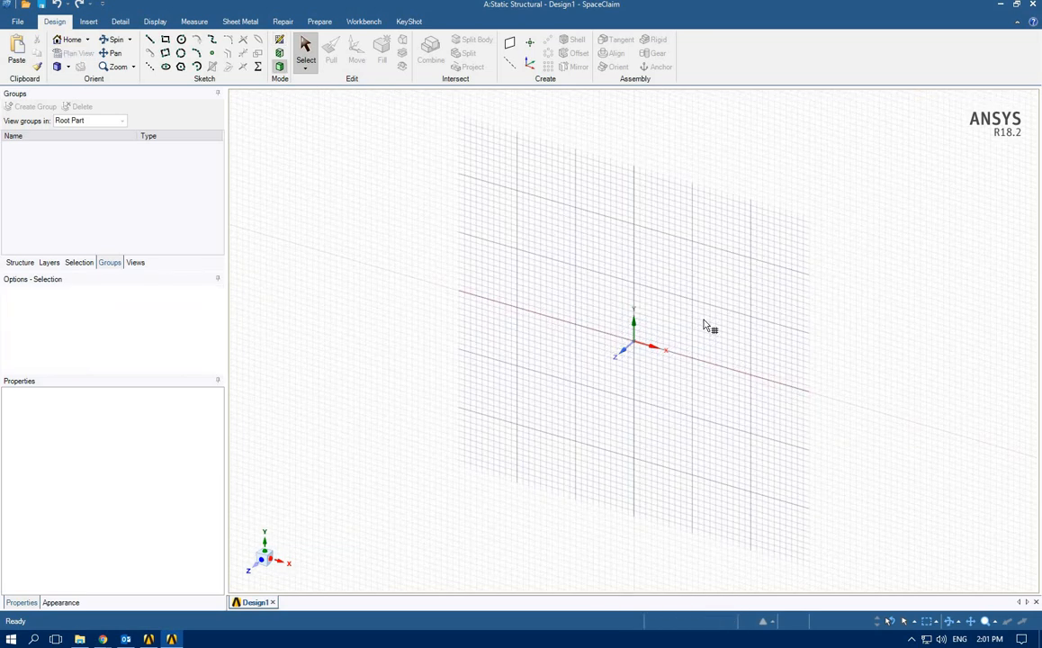
pyautogui.click(708, 328)
pyautogui.click(75, 53)
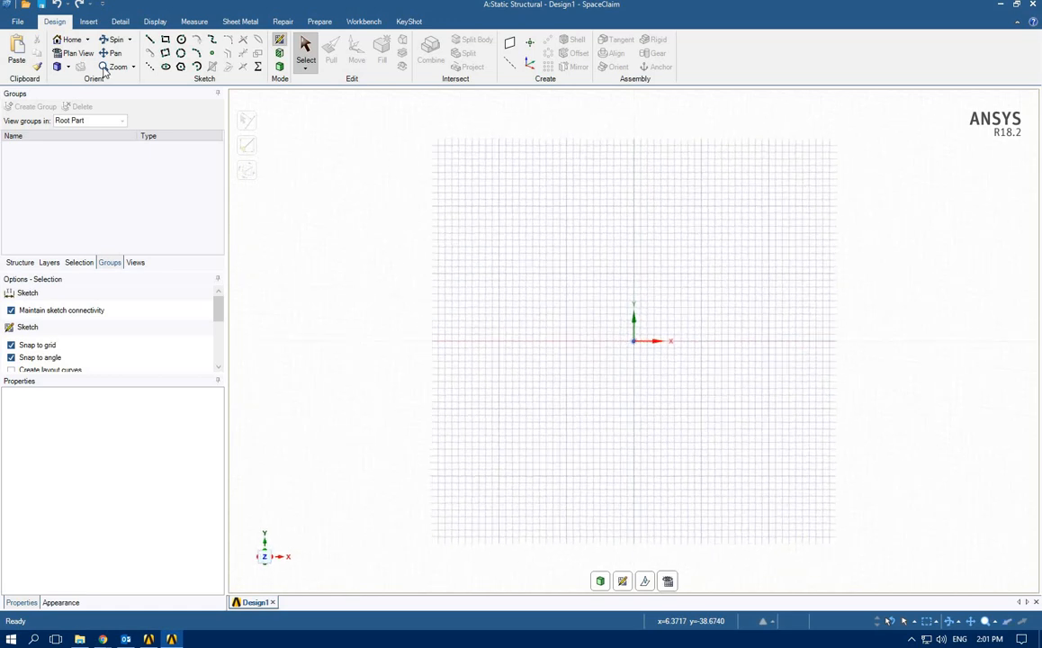
# Step: Start a line at the origin and switch the sketch dimensions to Cartesian
pyautogui.press('l')
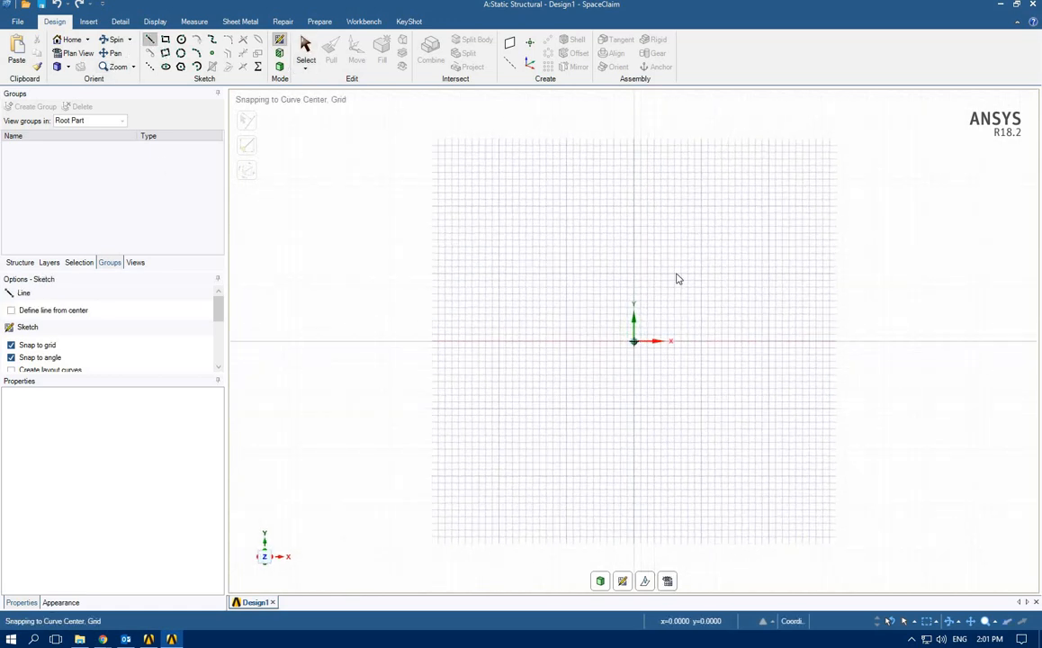
pyautogui.click(633, 341)
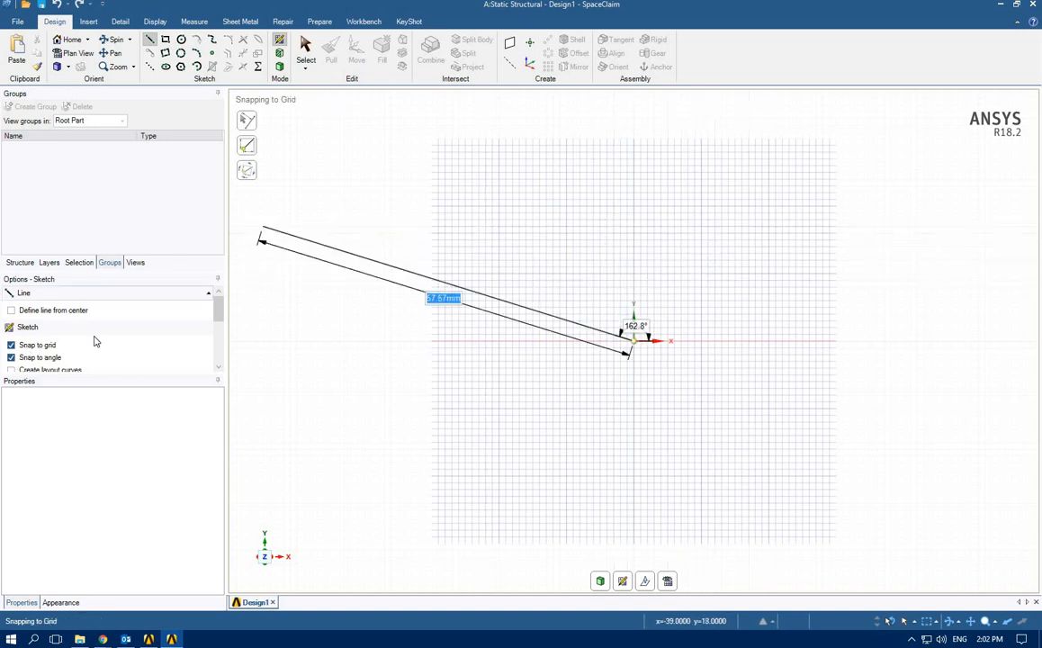
pyautogui.scroll(-2, 81, 346)
pyautogui.click(41, 346)
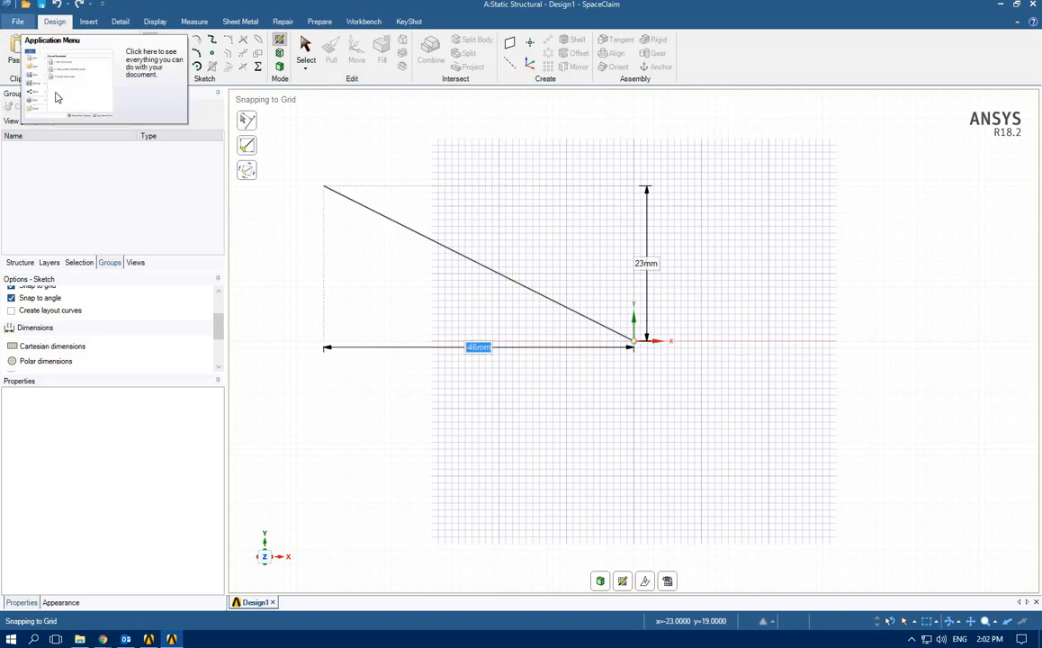
# Step: Set the document's length unit to meters and the minor grid spacing to 0.1 m
pyautogui.click(17, 21)
pyautogui.click(165, 268)
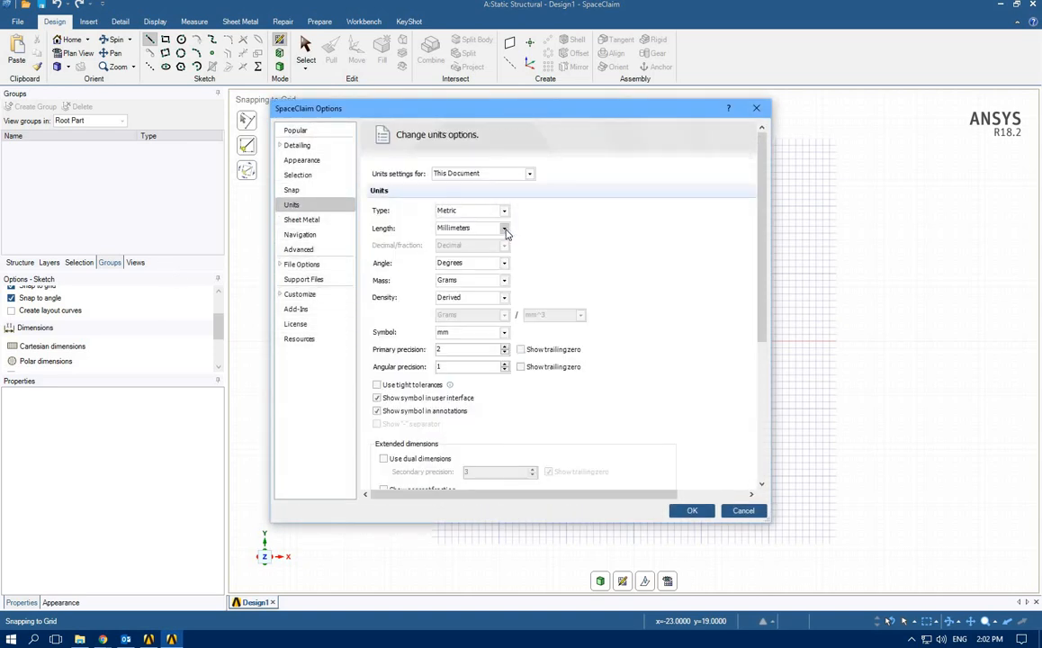
pyautogui.click(505, 229)
pyautogui.click(461, 260)
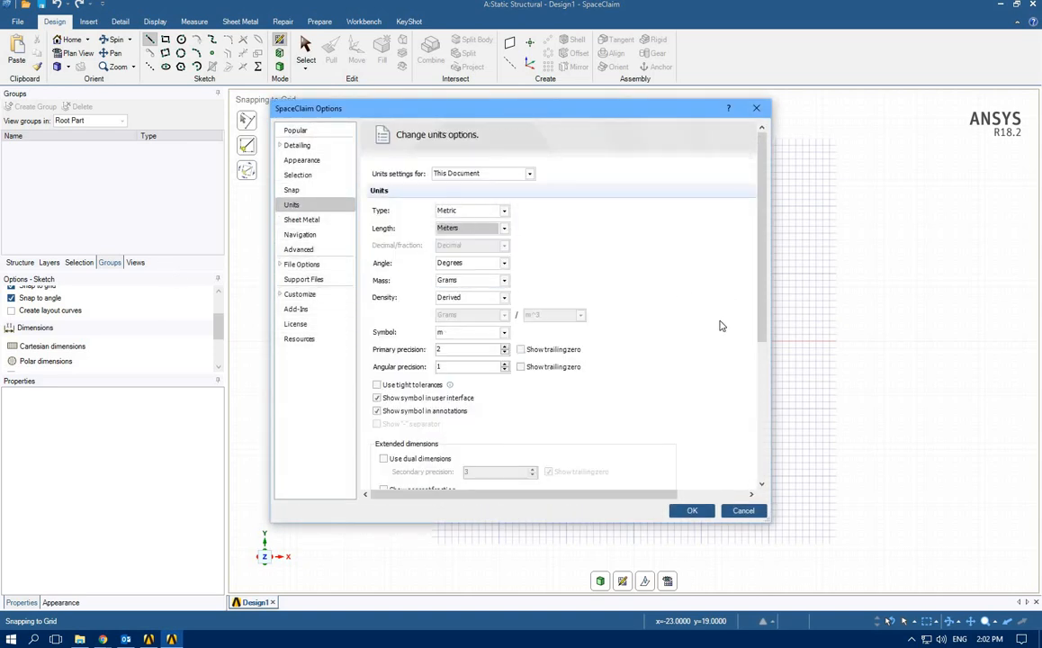
pyautogui.scroll(-5, 719, 327)
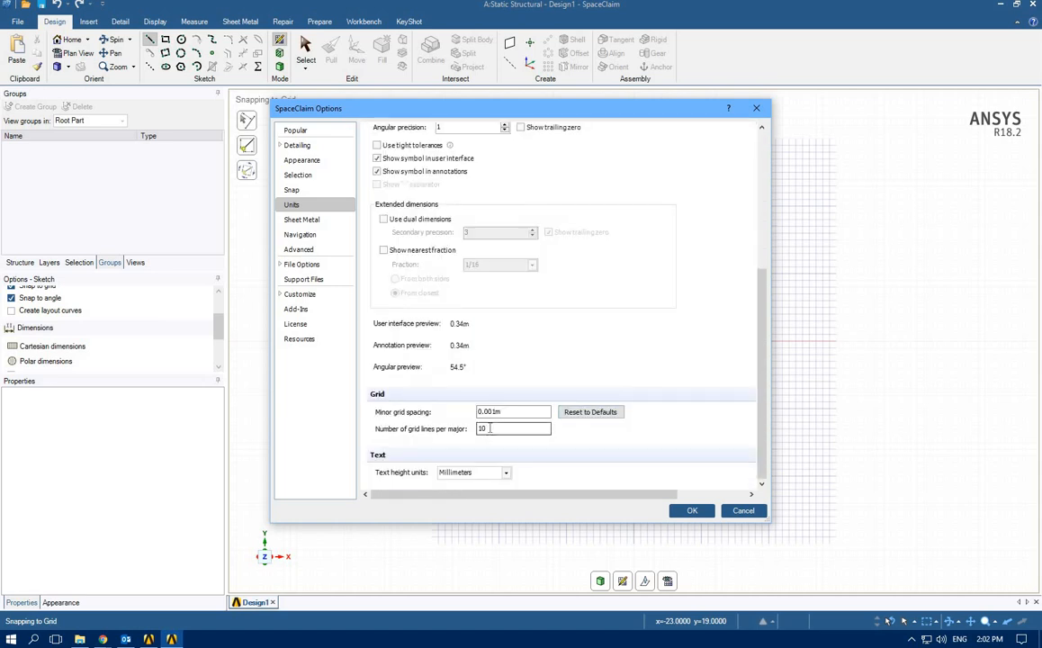
pyautogui.click(485, 411)
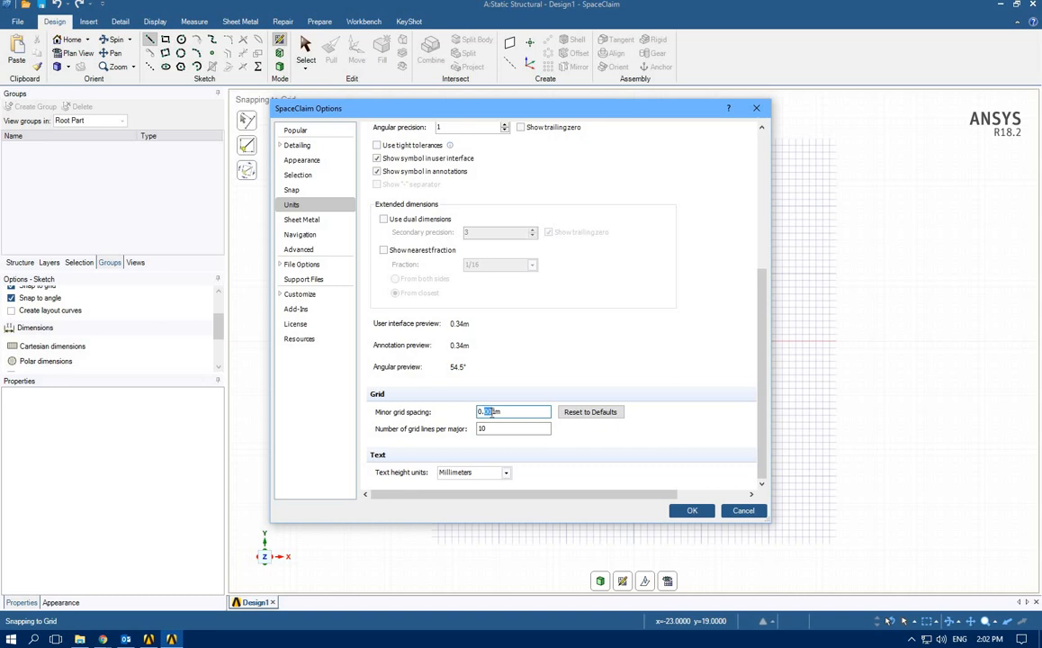
pyautogui.press('BackSpace')
pyautogui.click(691, 511)
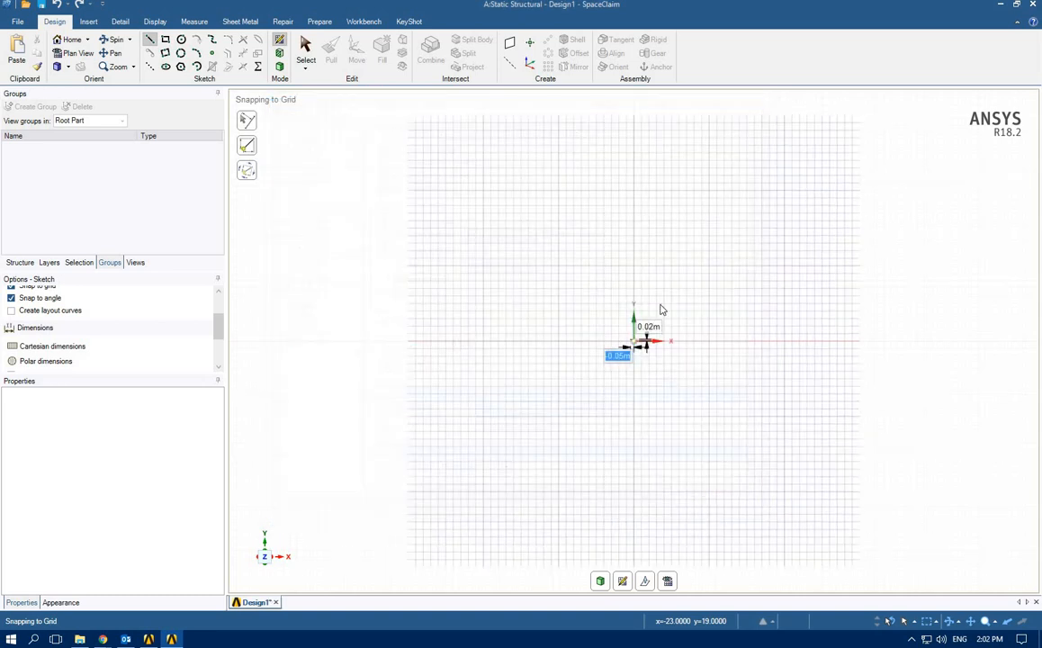
# Step: Sketch two connected lines from the origin up to (1, 2) m and back down to (2, 0) m
pyautogui.click(709, 192)
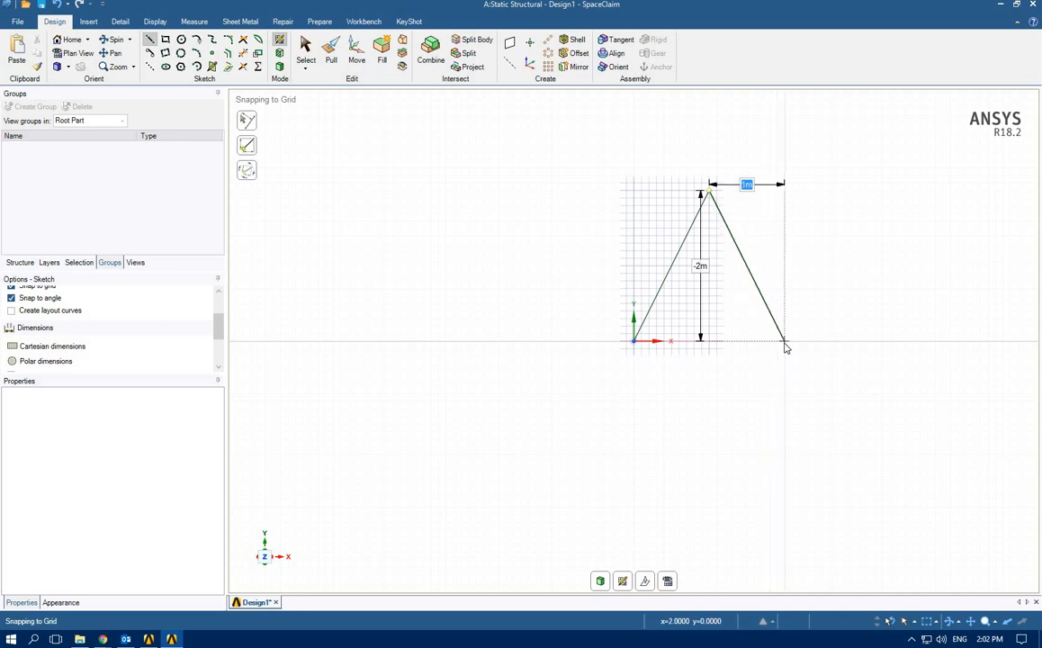
pyautogui.click(785, 343)
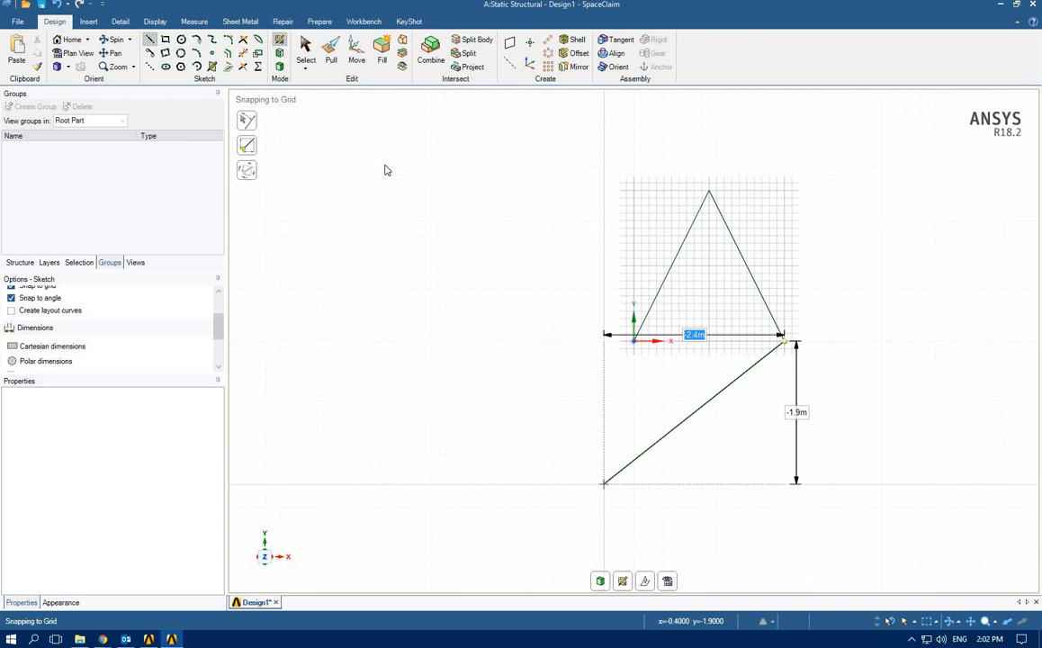
pyautogui.click(306, 52)
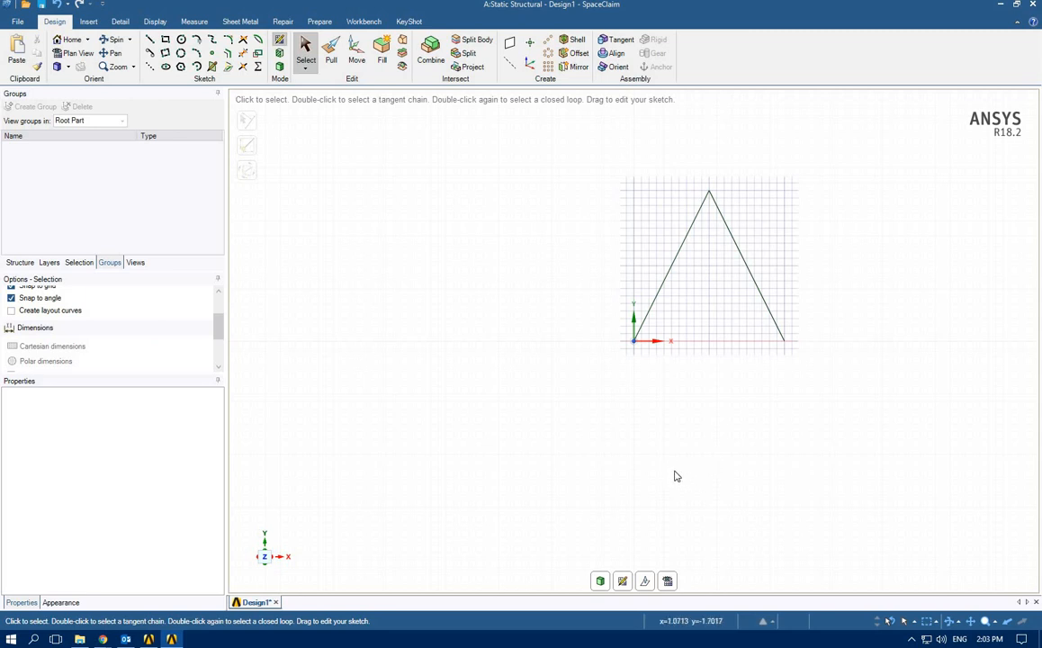
# Step: Copy the two inclined lines 2 m along the positive X direction using Move
pyautogui.moveTo(581, 386); pyautogui.dragTo(836, 174)
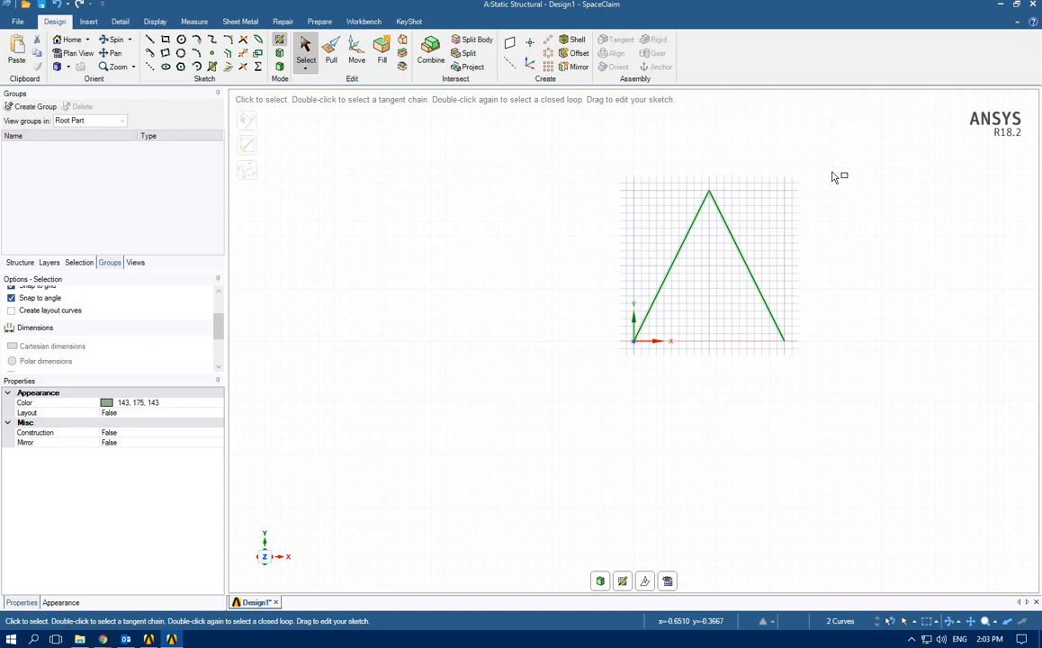
pyautogui.click(358, 57)
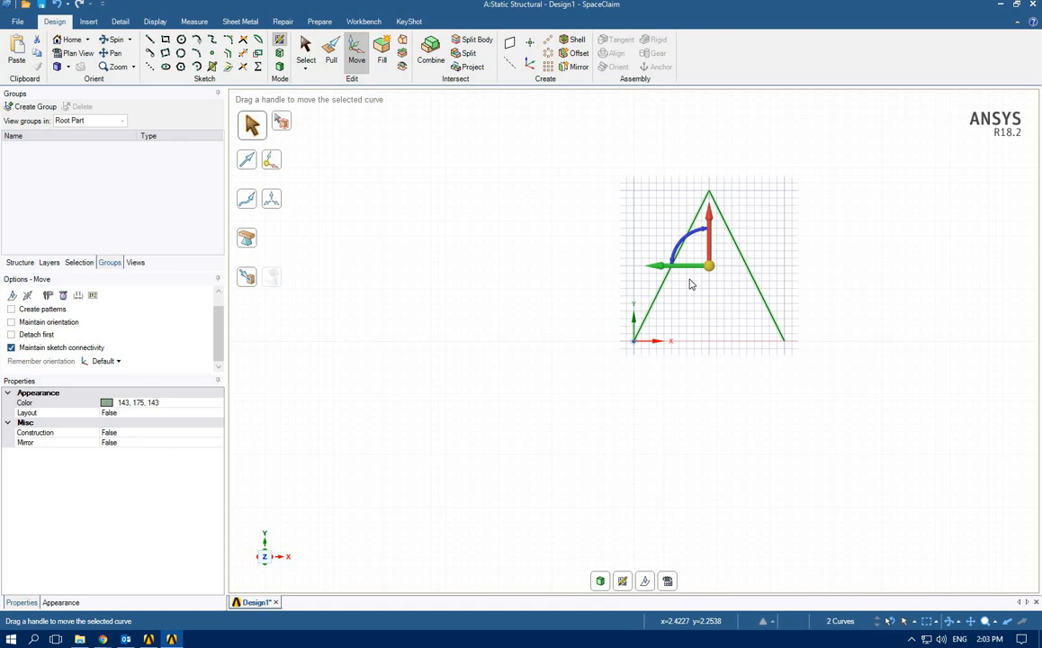
pyautogui.press('ctrl')
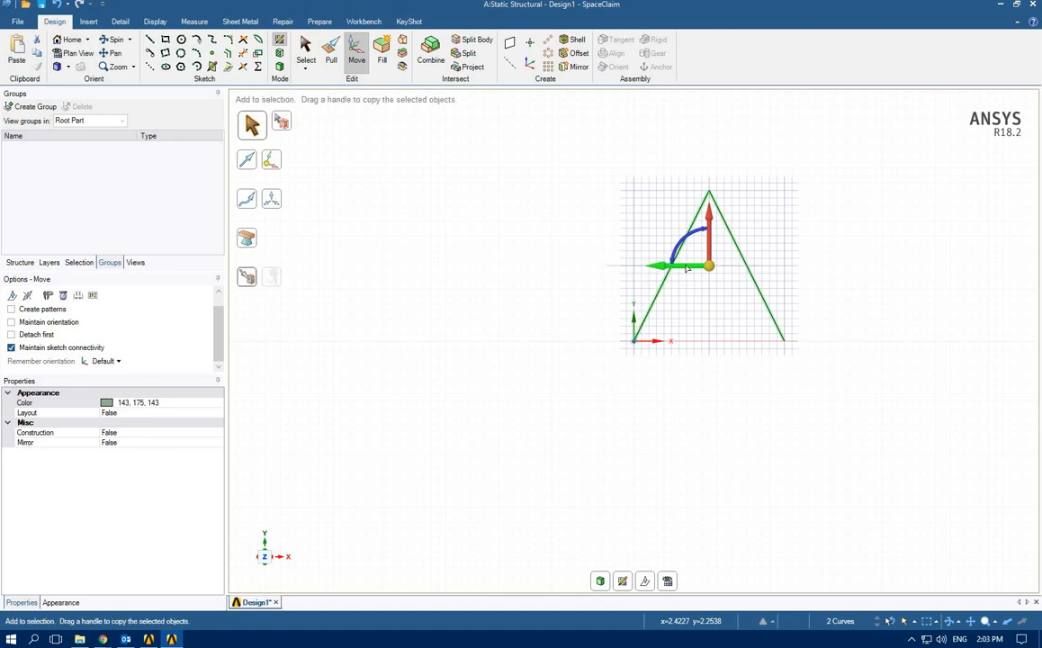
pyautogui.keyDown('ctrl'); pyautogui.moveTo(686, 268); pyautogui.dragTo(787, 281); pyautogui.keyUp('ctrl')
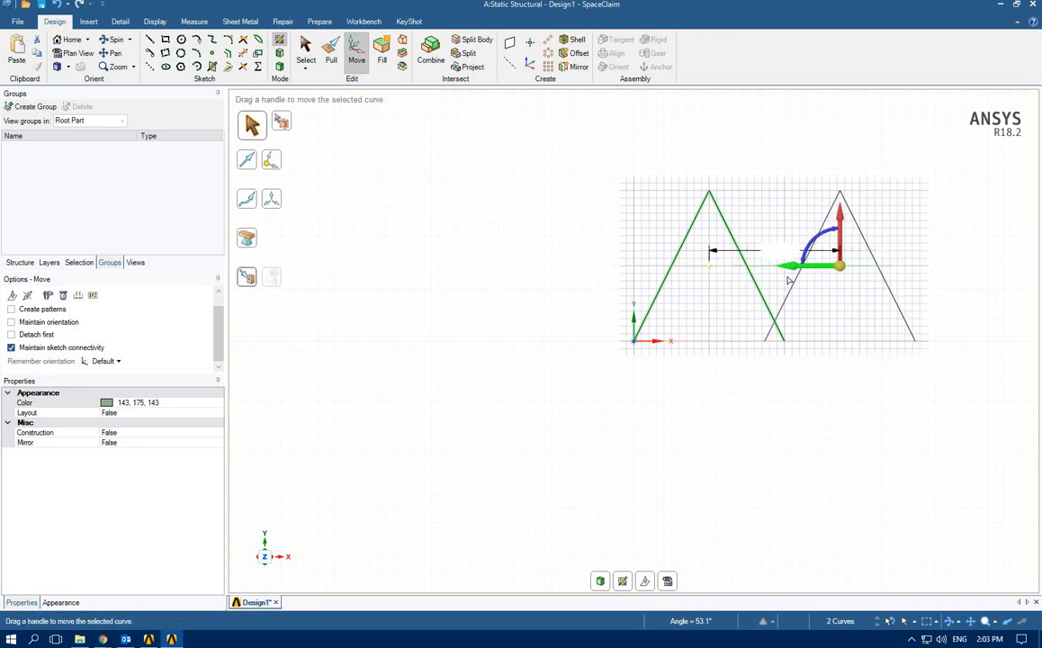
pyautogui.write('2')
pyautogui.press('Return')
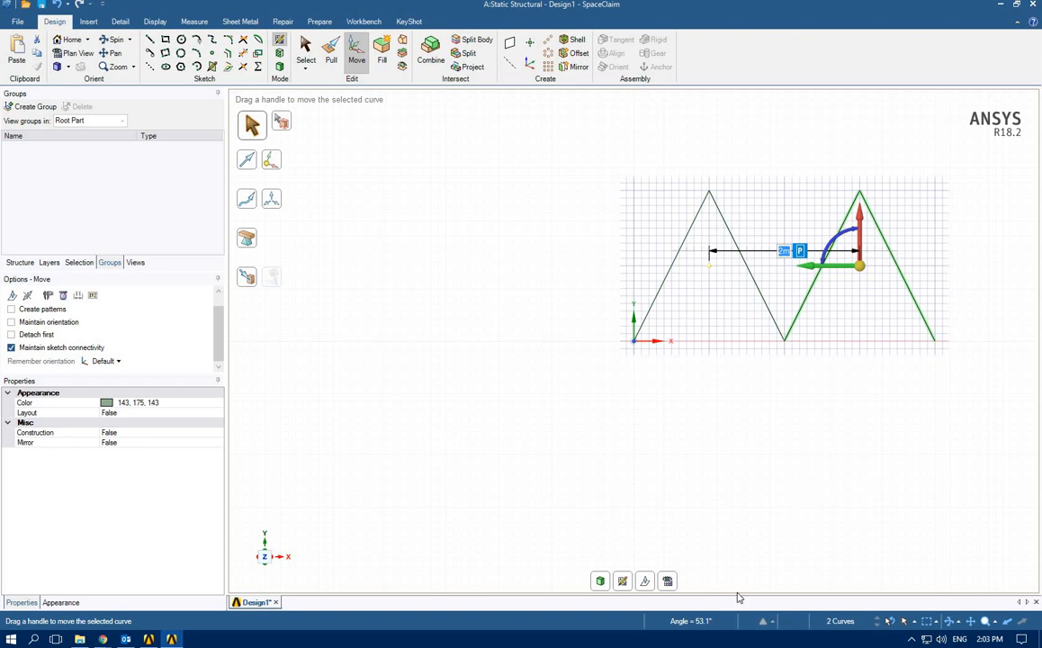
pyautogui.press('Escape')
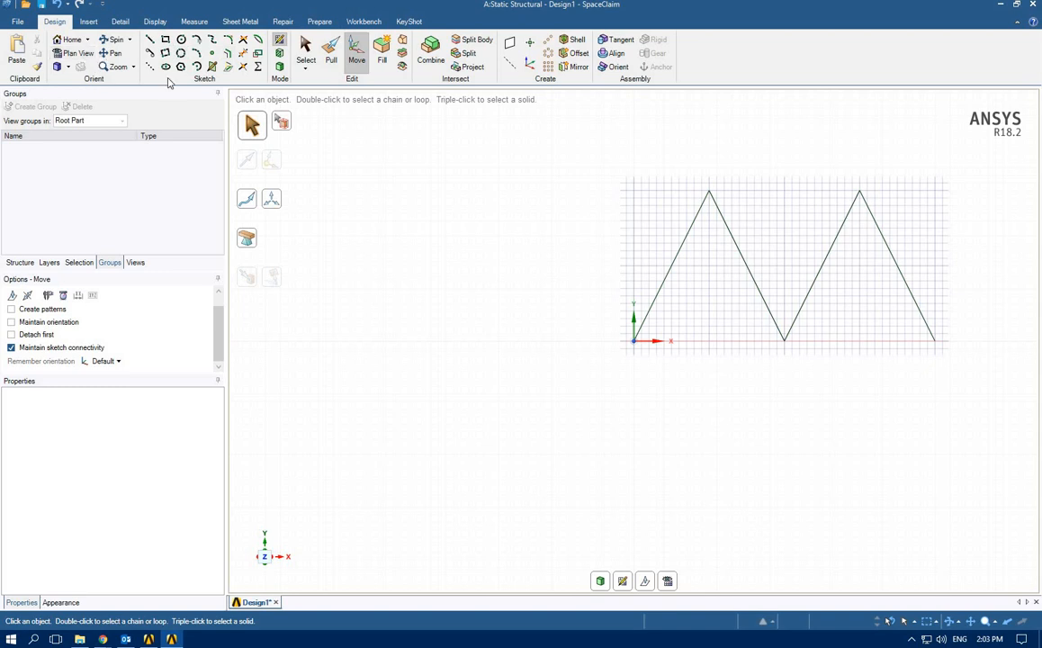
# Step: Copy the first pair of inclined lines 4 m along the positive X direction using Move
pyautogui.click(111, 53)
pyautogui.moveTo(621, 289)
pyautogui.mouseDown()
pyautogui.moveTo(339, 349)
pyautogui.moveTo(378, 316)
pyautogui.mouseUp()
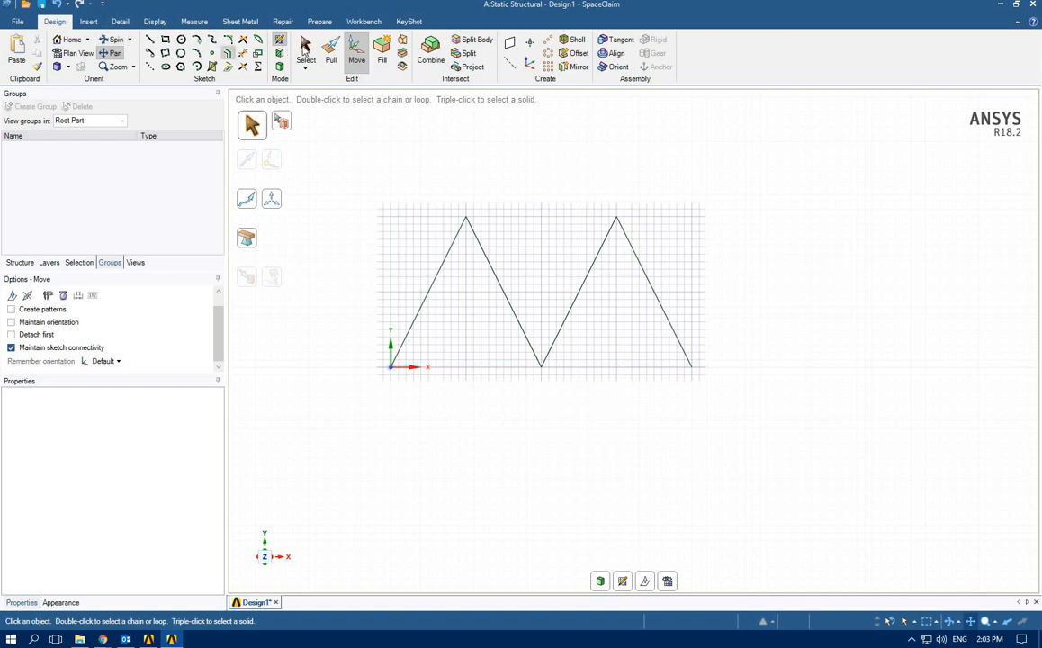
pyautogui.press('s')
pyautogui.moveTo(368, 179); pyautogui.dragTo(558, 438)
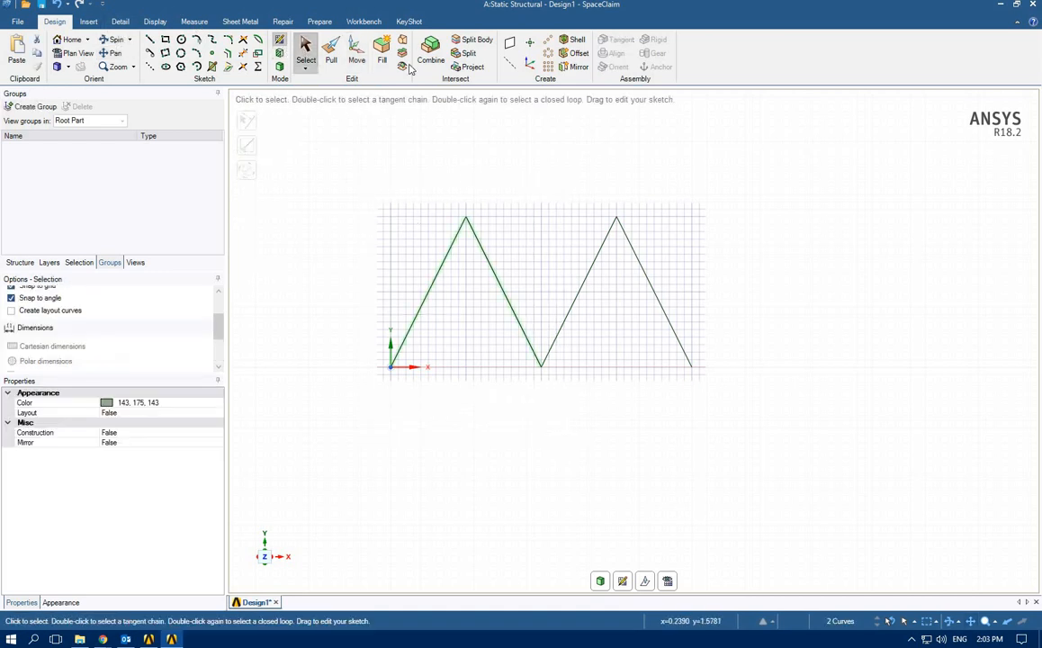
pyautogui.click(355, 60)
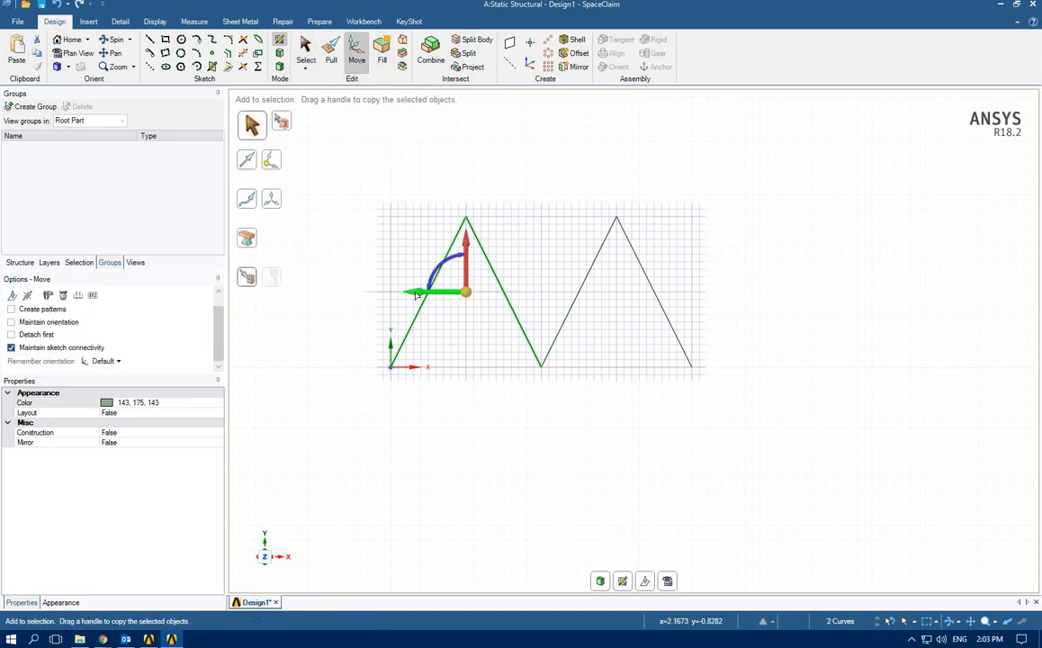
pyautogui.keyDown('ctrl'); pyautogui.moveTo(500, 292); pyautogui.dragTo(653, 300); pyautogui.keyUp('ctrl')
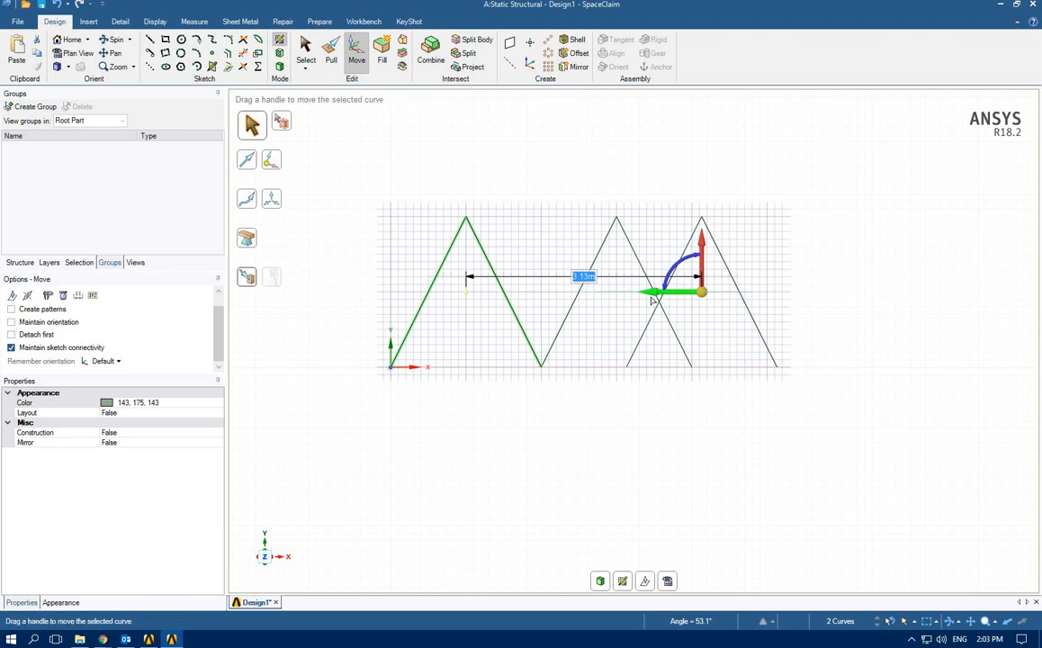
pyautogui.write('40')
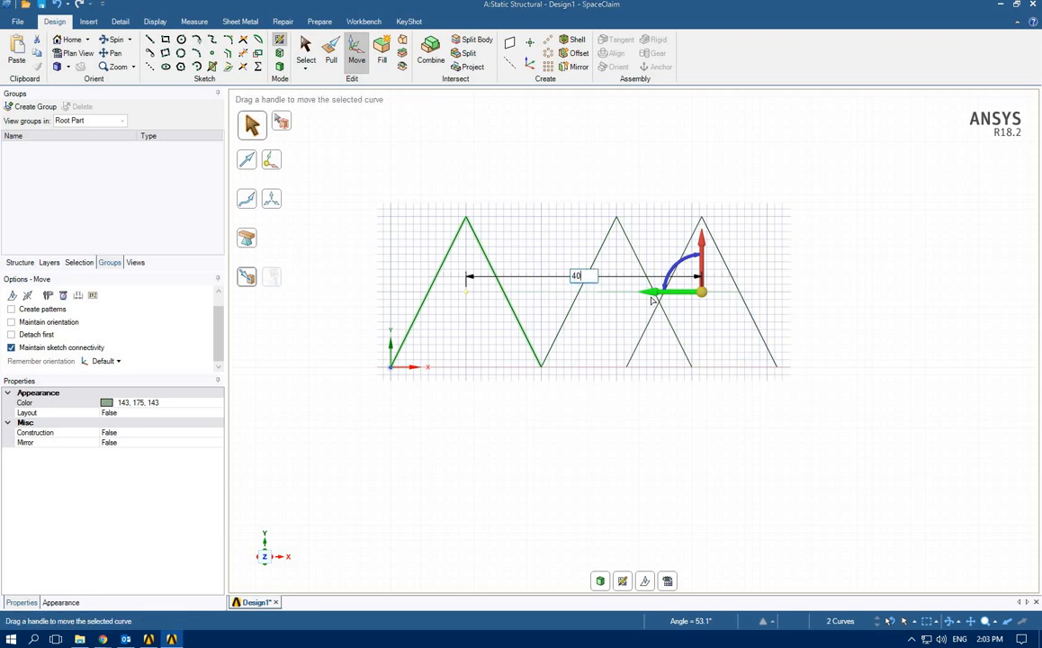
pyautogui.press('Return')
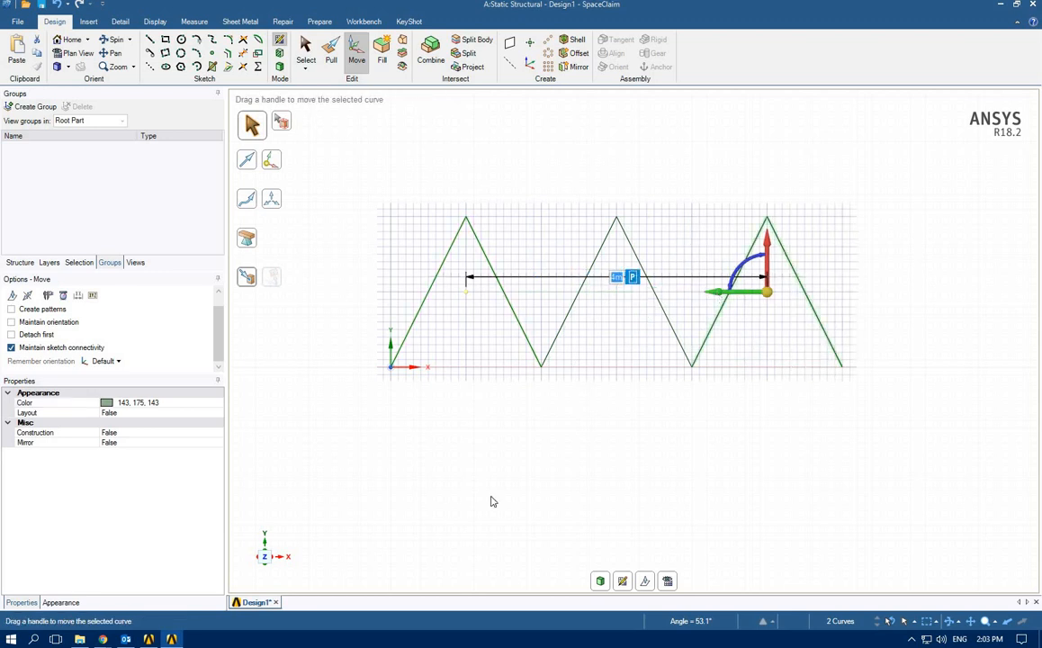
pyautogui.click(638, 510)
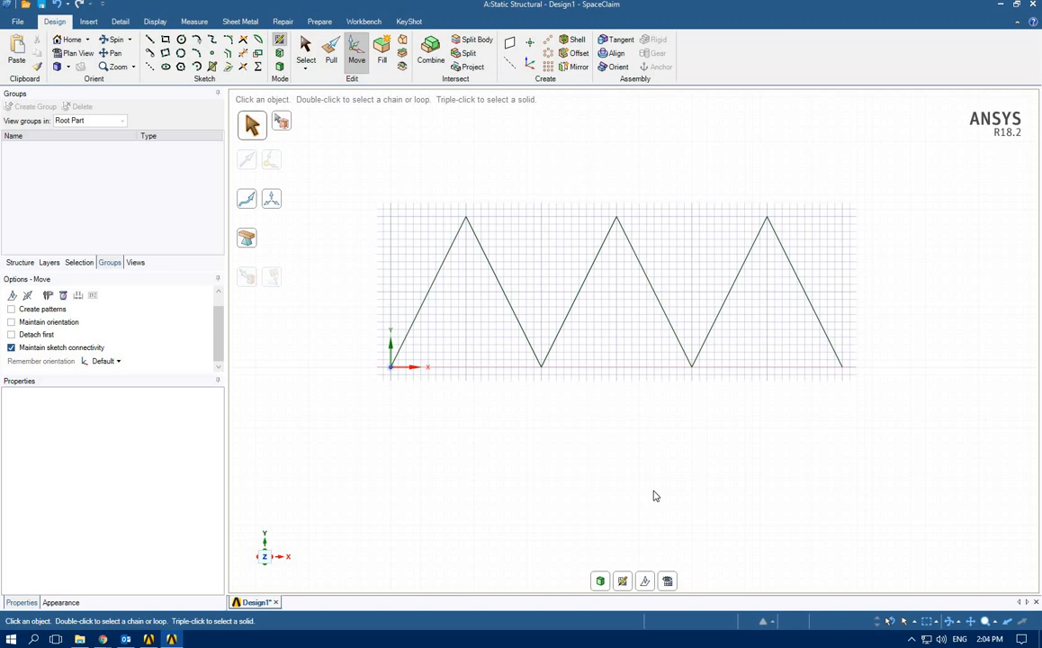
# Step: Move the sketch grid 3 m along the negative Z direction, behind the zigzag lines
pyautogui.moveTo(651, 483)
pyautogui.mouseDown(button='middle')
pyautogui.moveTo(621, 506)
pyautogui.moveTo(542, 506)
pyautogui.moveTo(556, 517)
pyautogui.moveTo(527, 333)
pyautogui.mouseUp(button='middle')
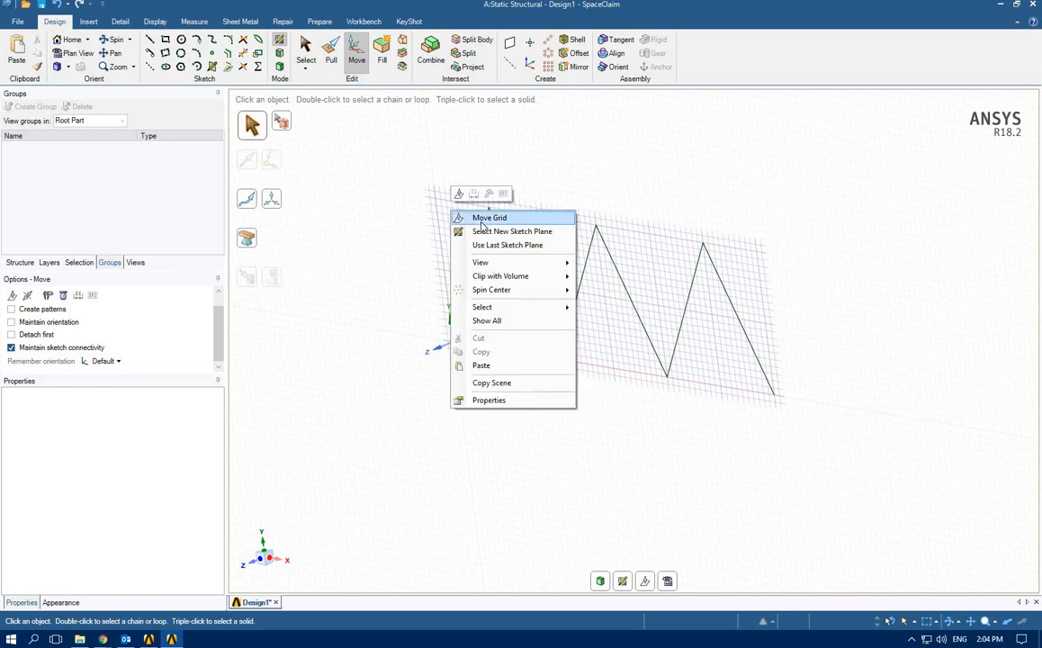
pyautogui.click(486, 219)
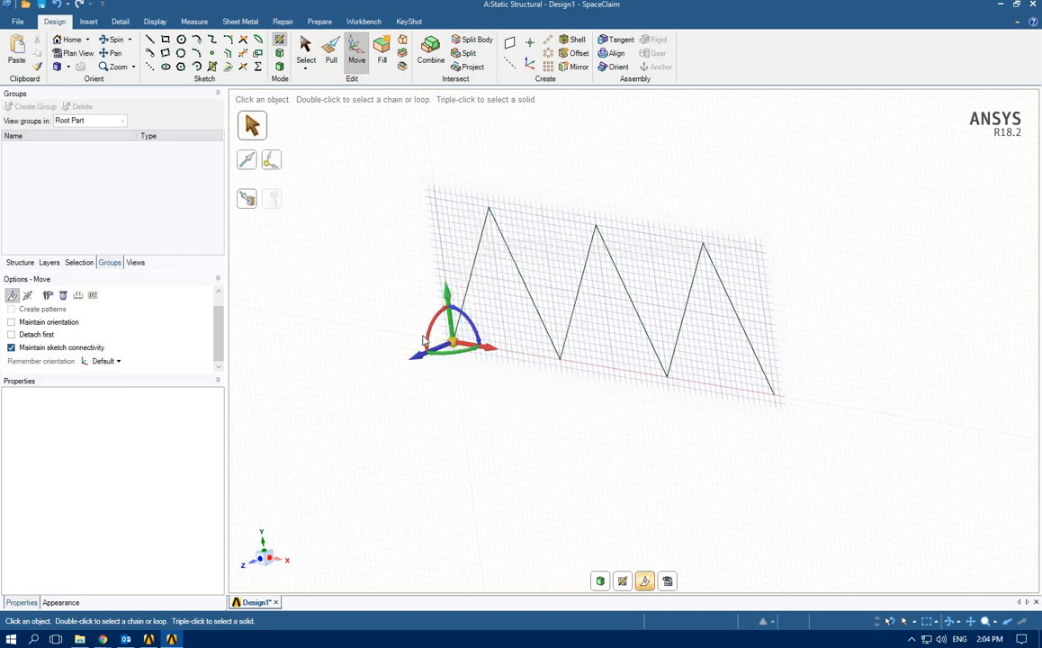
pyautogui.moveTo(501, 321); pyautogui.dragTo(517, 313)
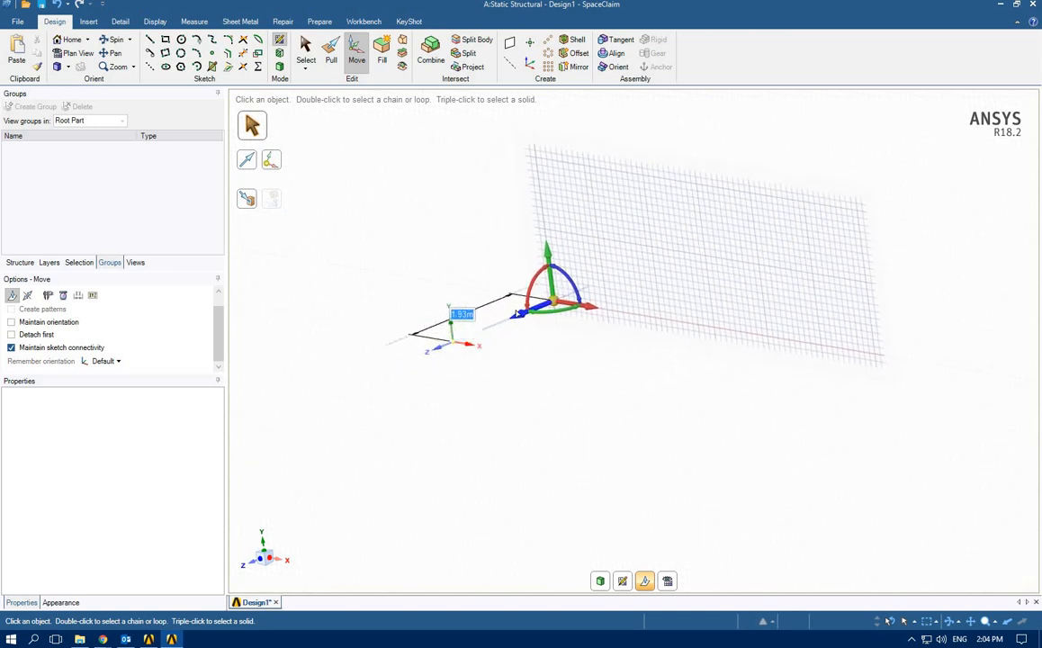
pyautogui.write('3')
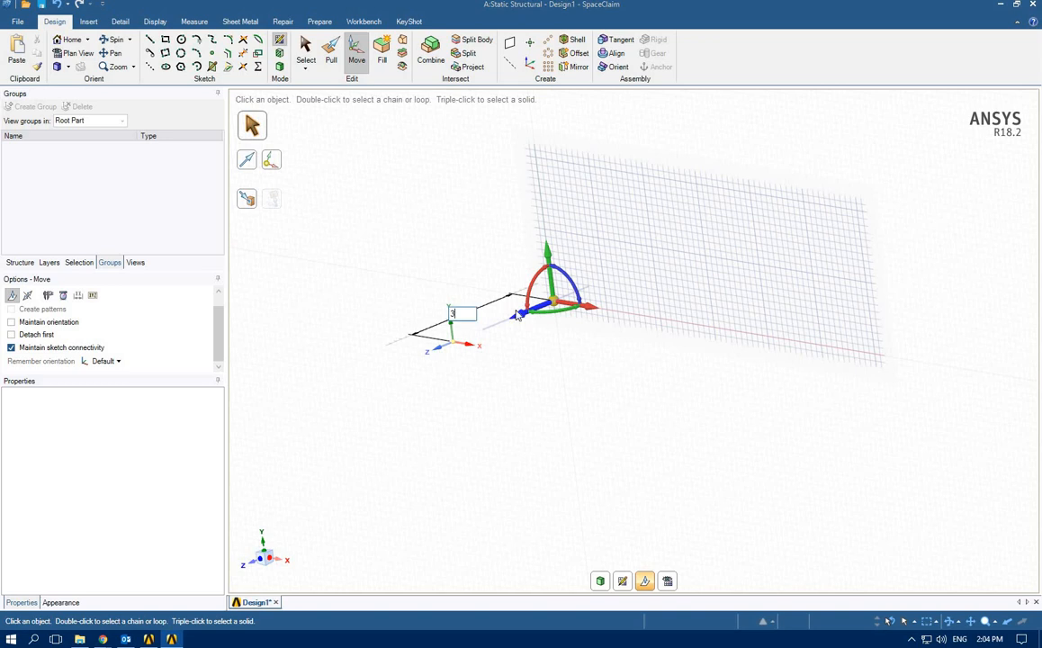
pyautogui.press('Return')
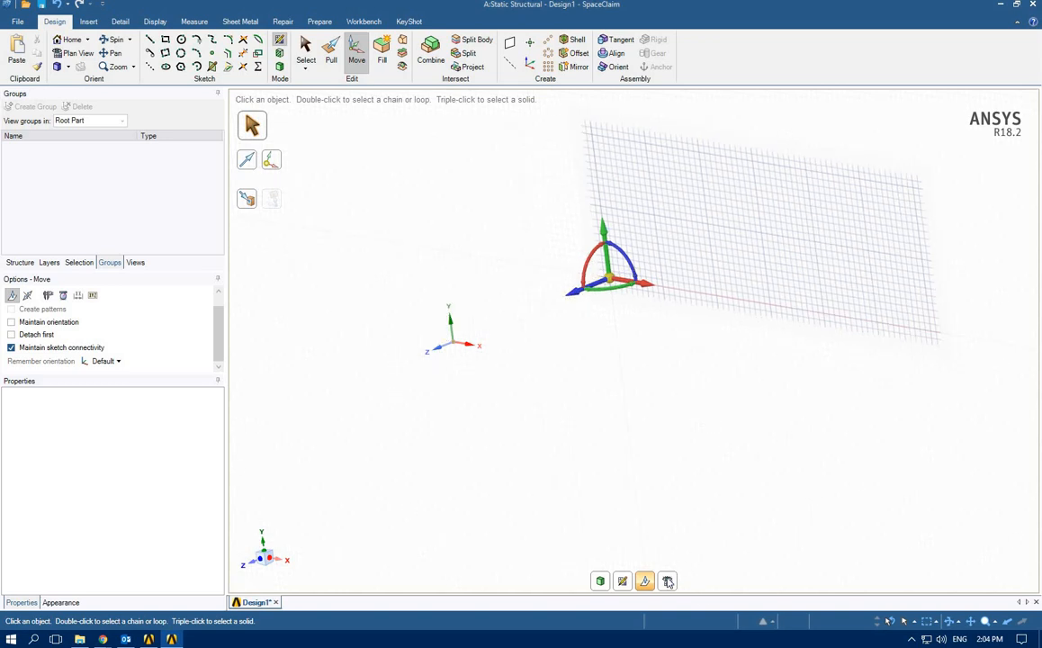
# Step: Sketch six connected zigzag lines on the offset plane from (0, 0) to (6, 0) m, with 2 m high peaks at x = 1, 3 and 5 m
pyautogui.press('v')
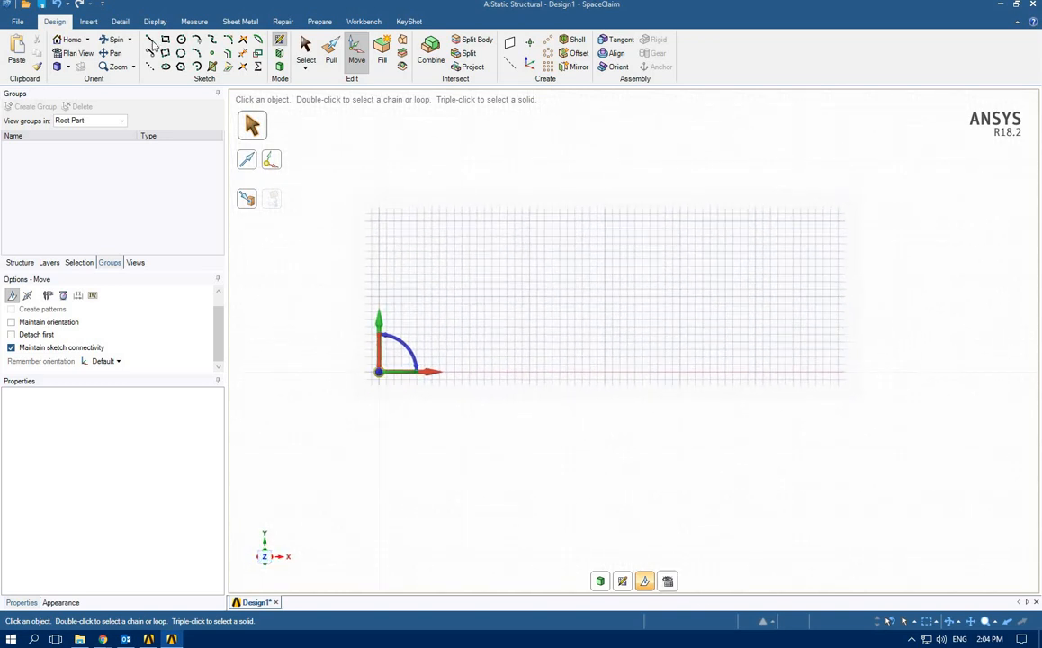
pyautogui.click(150, 40)
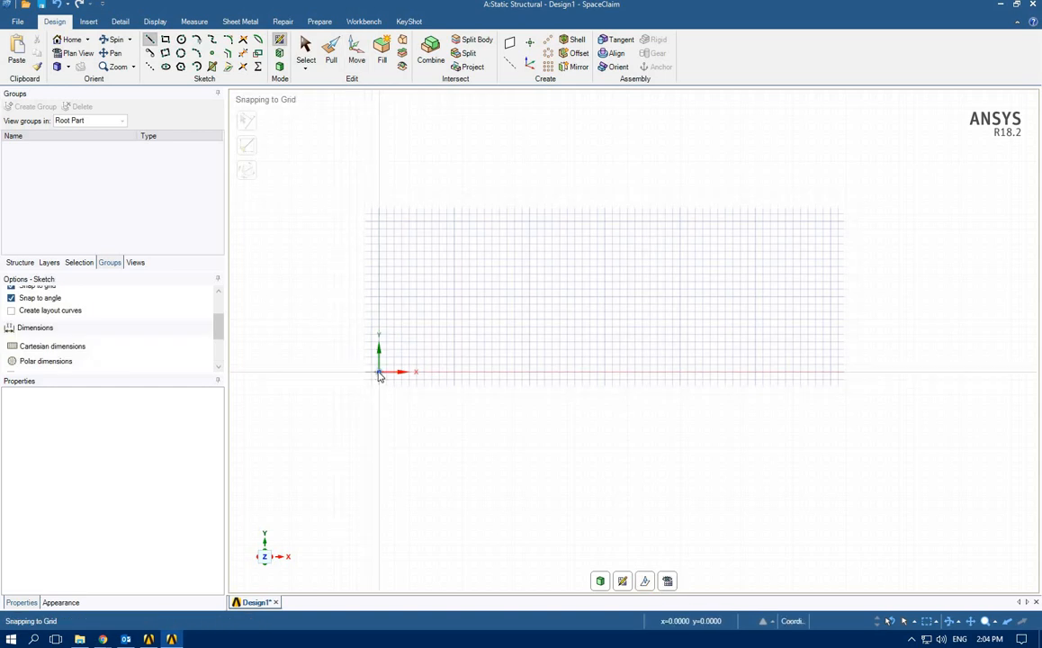
pyautogui.click(378, 371)
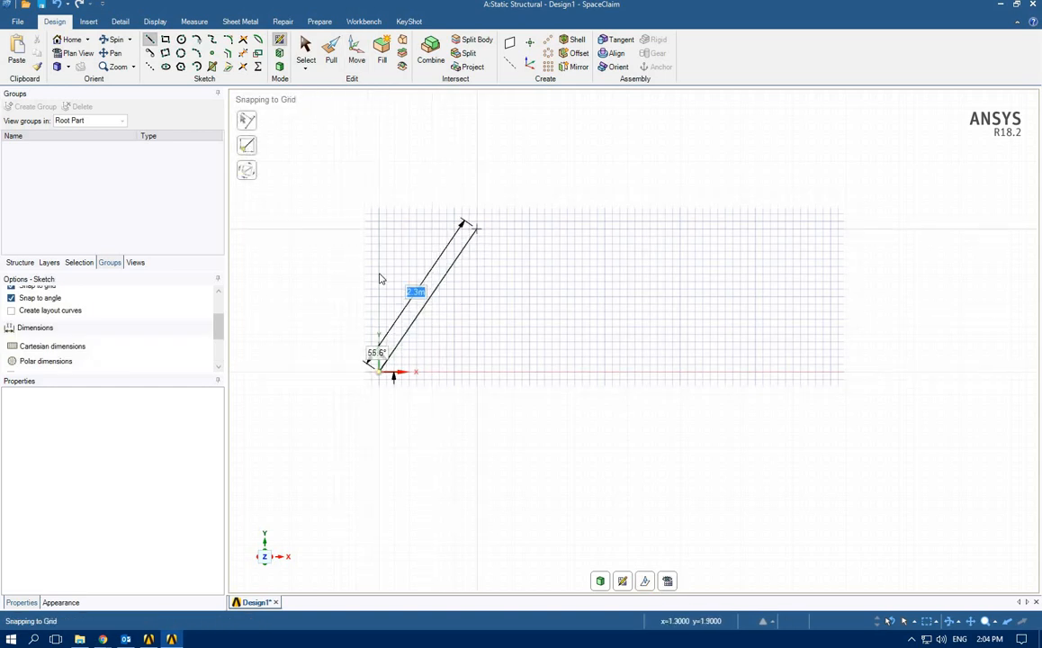
pyautogui.click(454, 222)
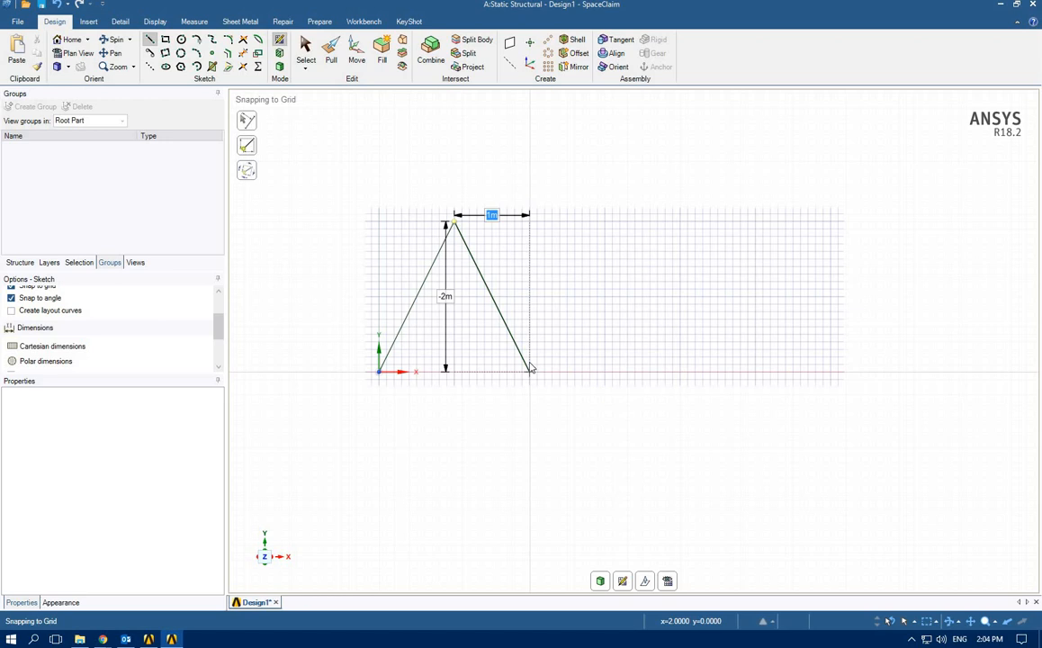
pyautogui.click(530, 372)
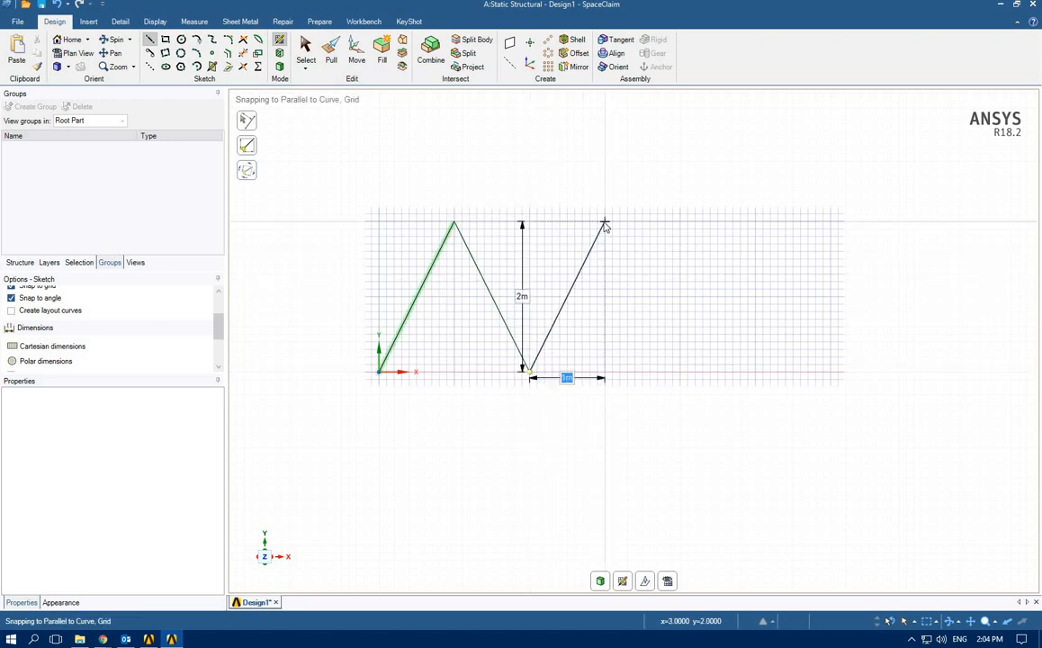
pyautogui.click(604, 224)
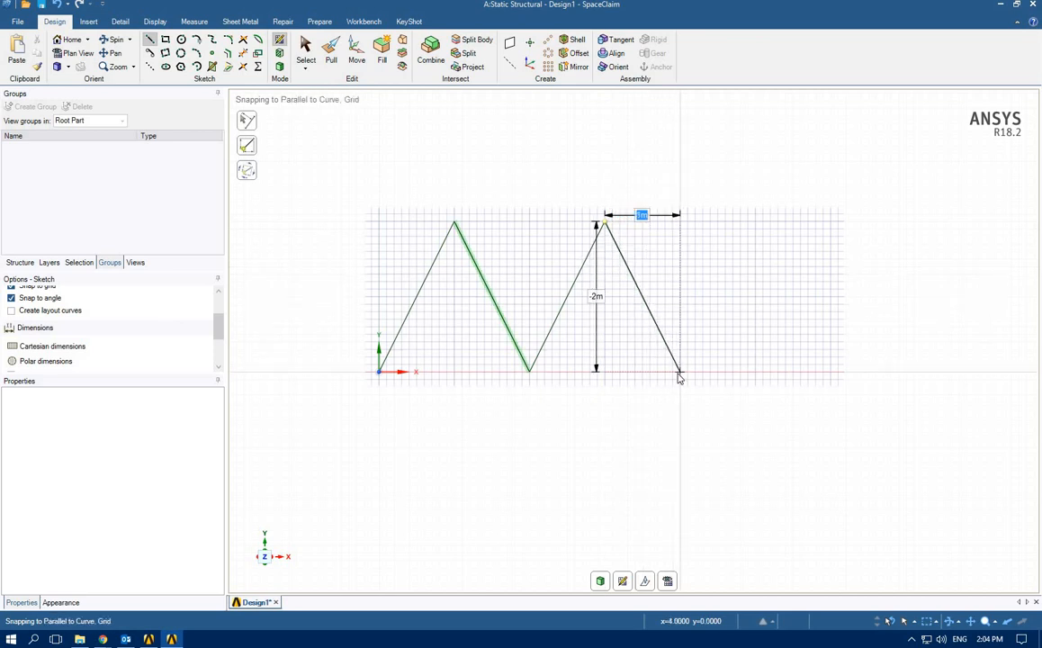
pyautogui.click(680, 372)
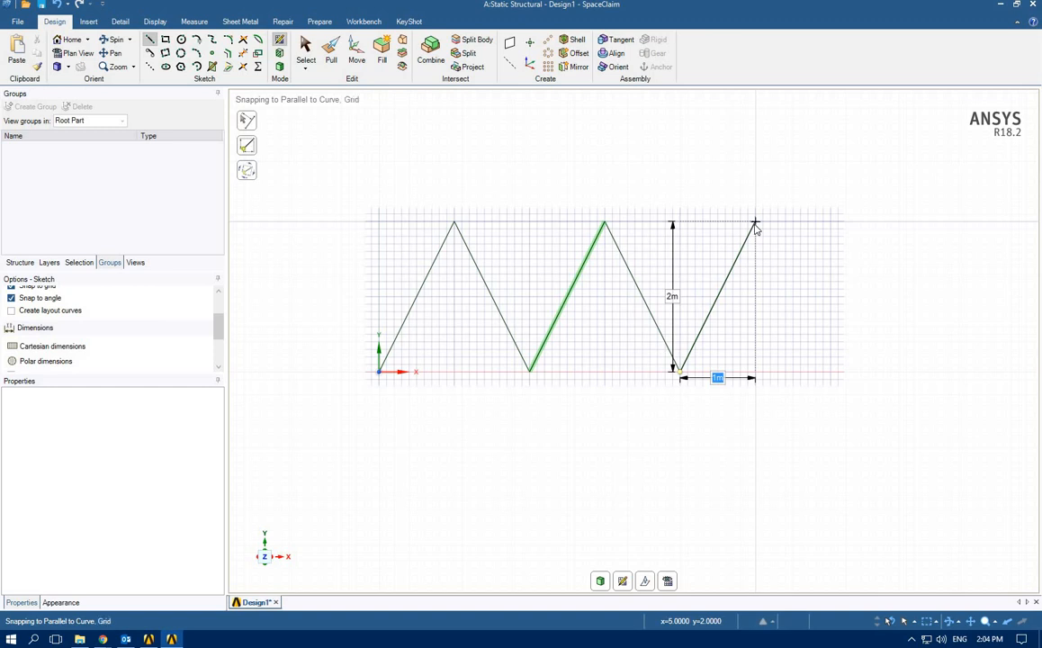
pyautogui.click(756, 228)
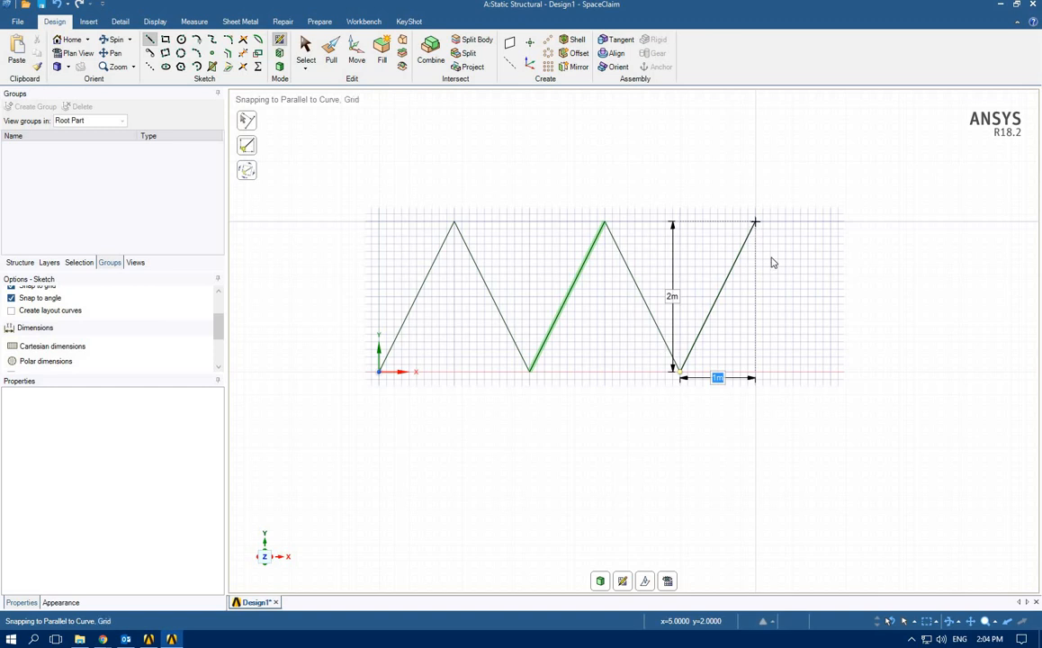
pyautogui.click(832, 378)
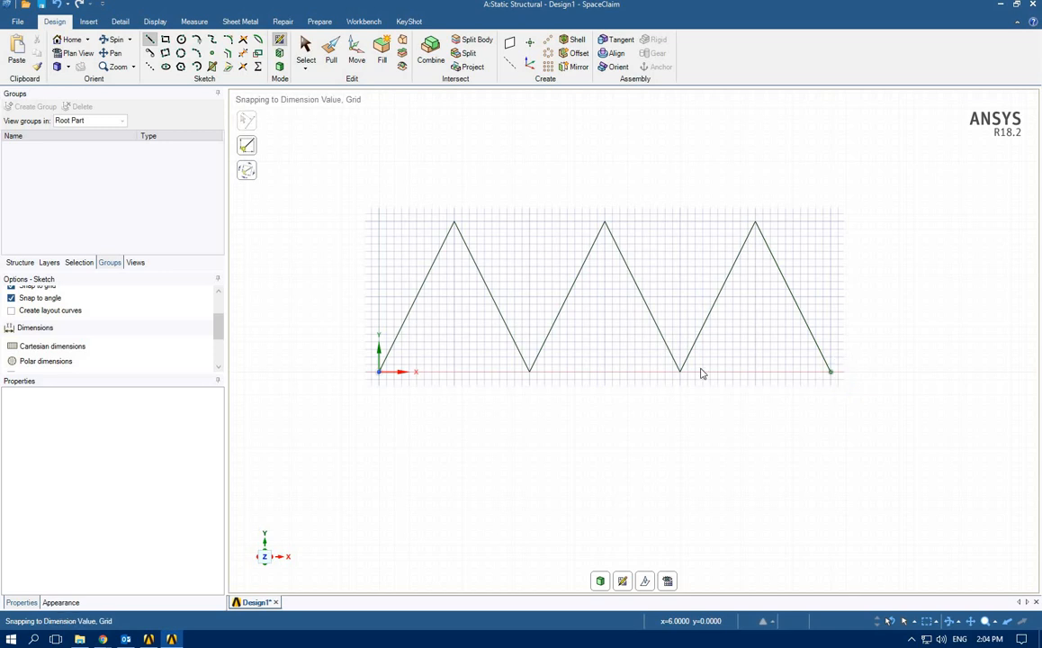
pyautogui.click(306, 50)
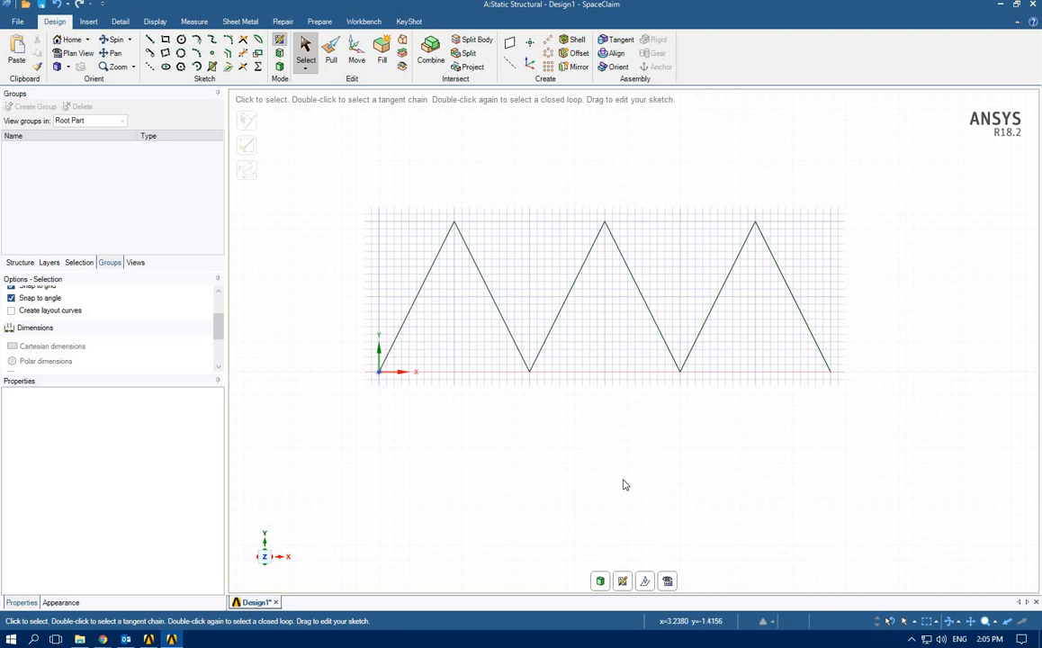
# Step: Select the horizontal XZ plane through the base points of both zigzag frames as the new sketch plane
pyautogui.rightClick(354, 284)
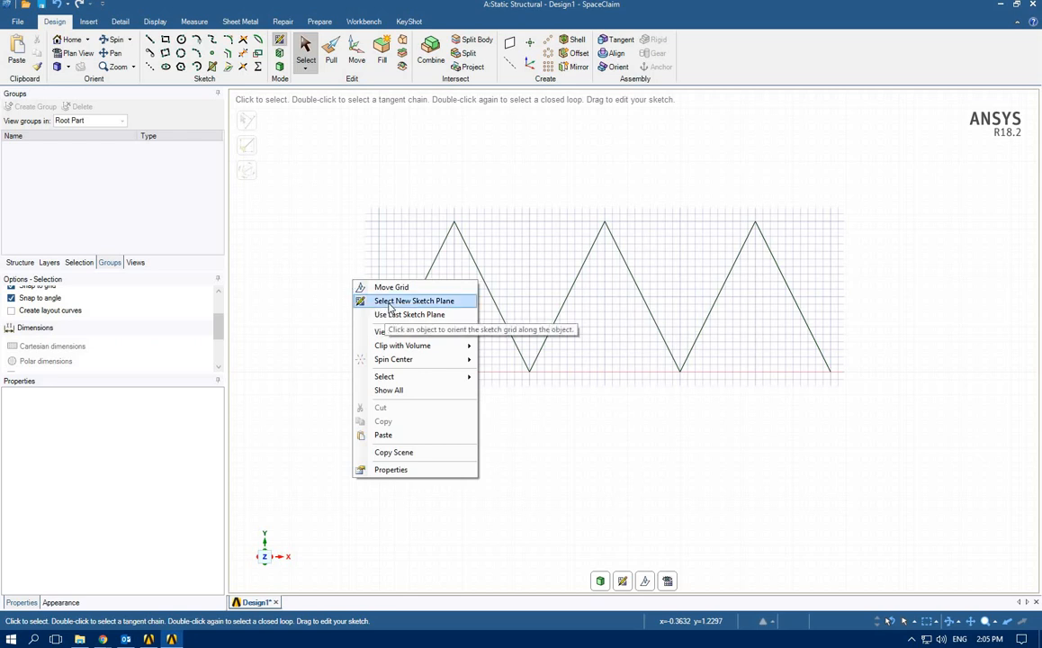
pyautogui.click(388, 308)
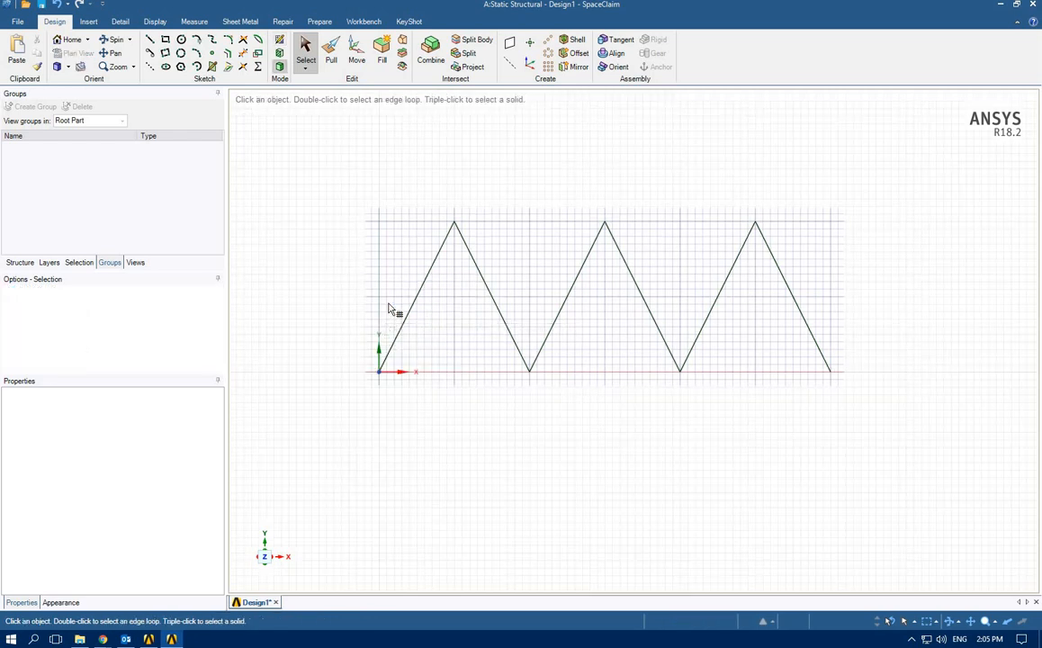
pyautogui.moveTo(561, 453)
pyautogui.mouseDown(button='middle')
pyautogui.moveTo(550, 483)
pyautogui.moveTo(698, 534)
pyautogui.mouseUp(button='middle')
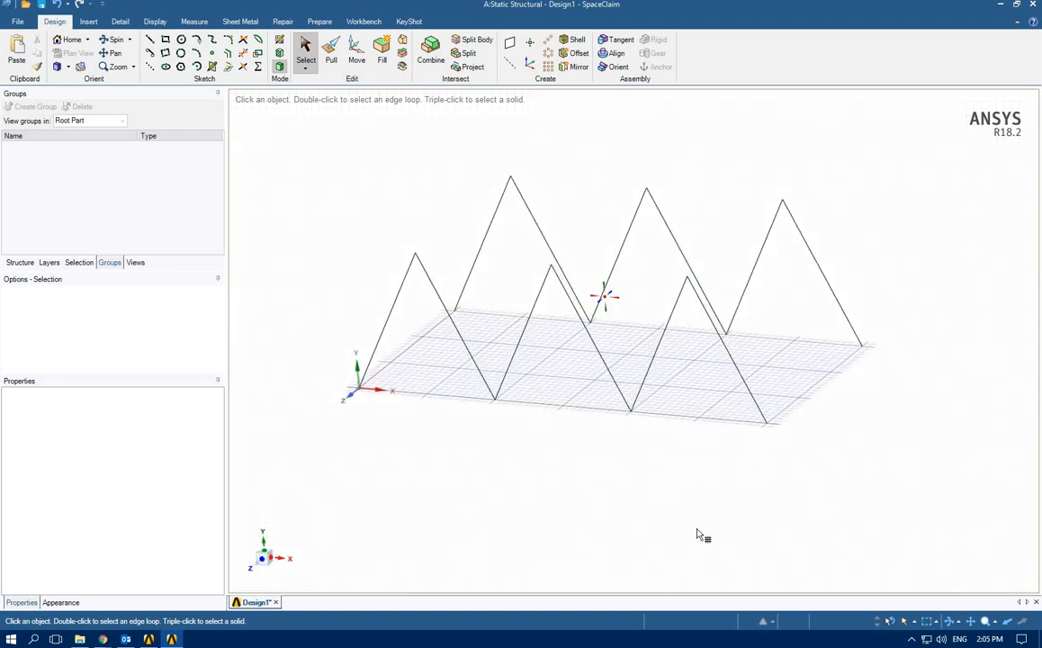
pyautogui.click(712, 430)
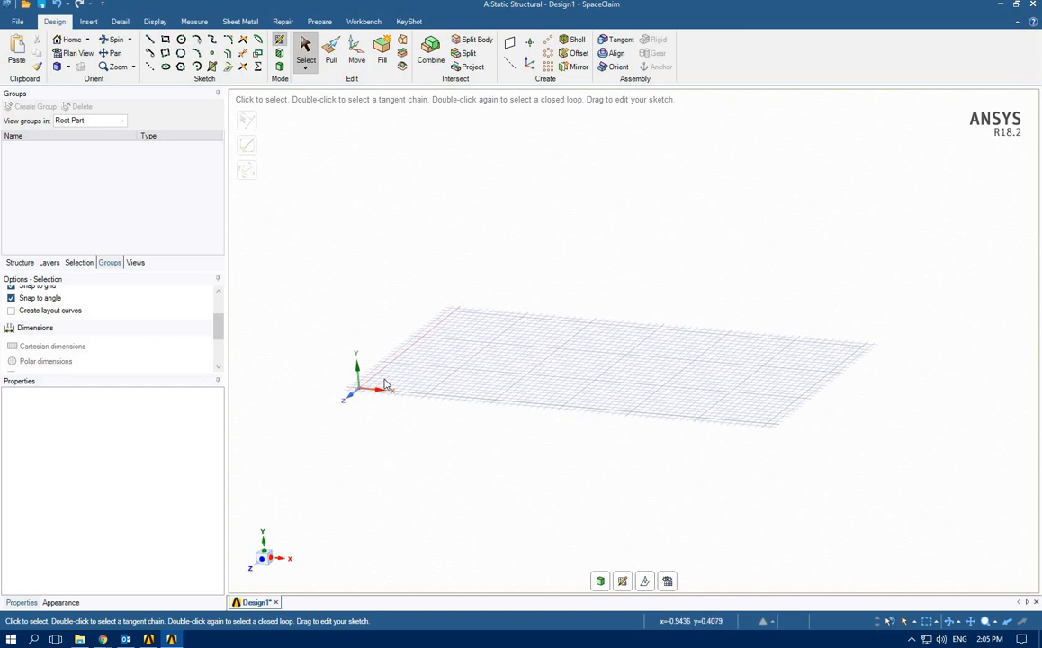
# Step: Sketch a 3 m by 6 m base rectangle from the origin to the far end point of the rear zigzag
pyautogui.click(165, 42)
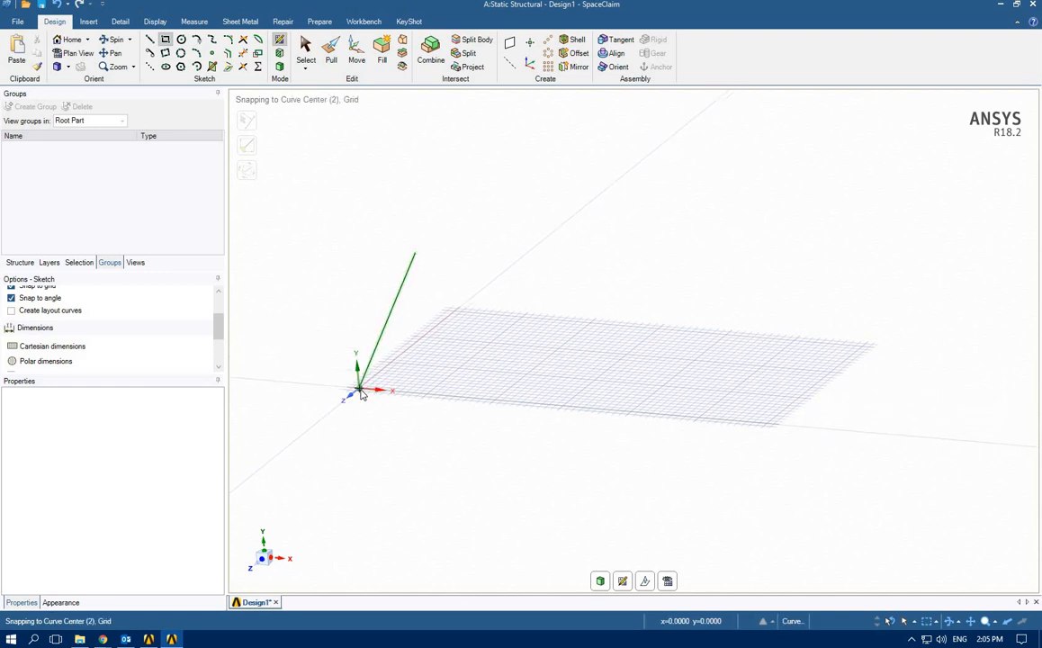
pyautogui.click(360, 393)
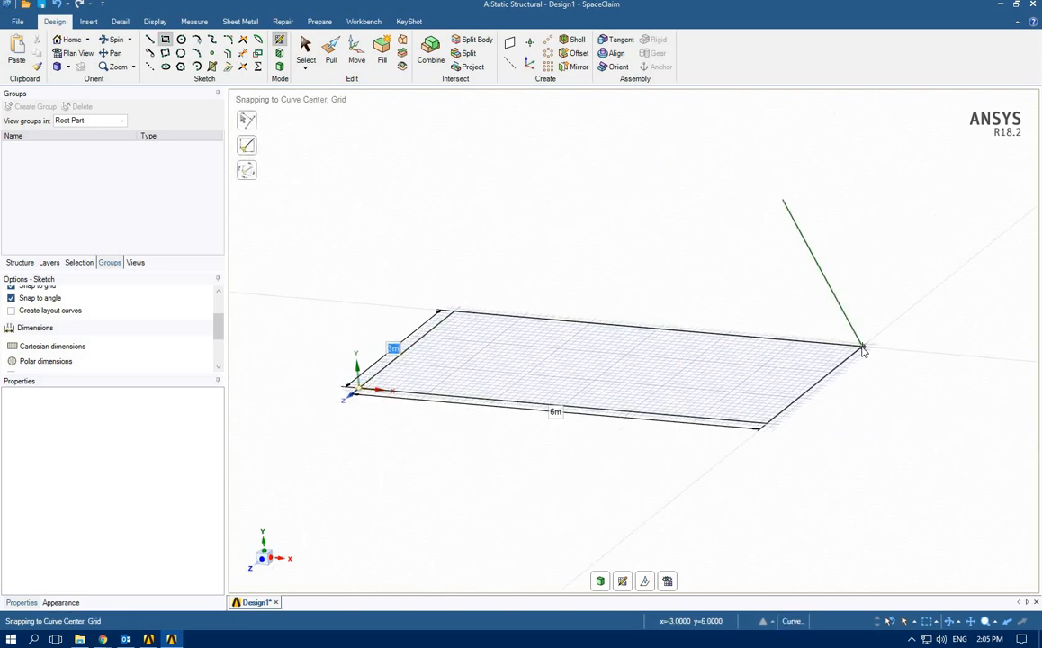
pyautogui.click(862, 349)
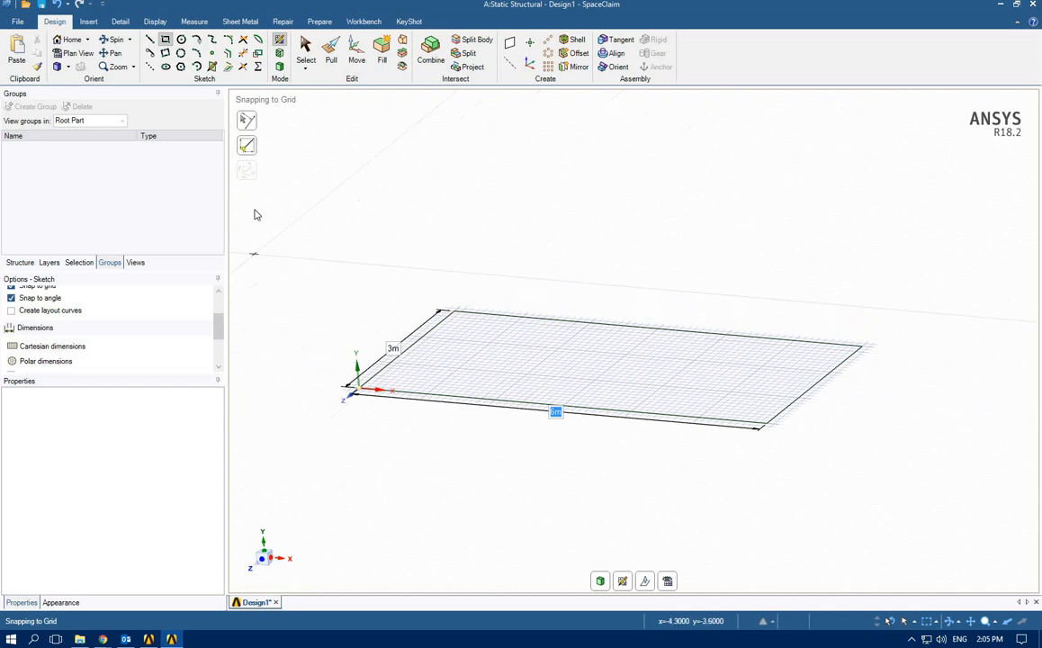
pyautogui.click(304, 52)
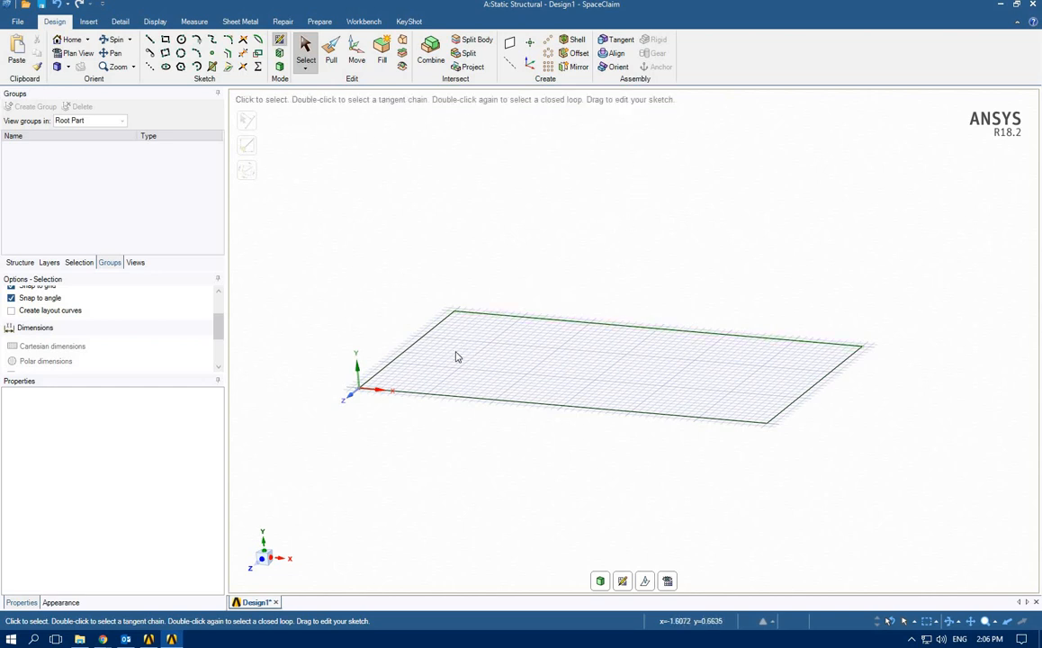
# Step: Move the horizontal sketch grid 2 m upward along Y to the level of the frame peaks
pyautogui.rightClick(412, 316)
pyautogui.click(430, 328)
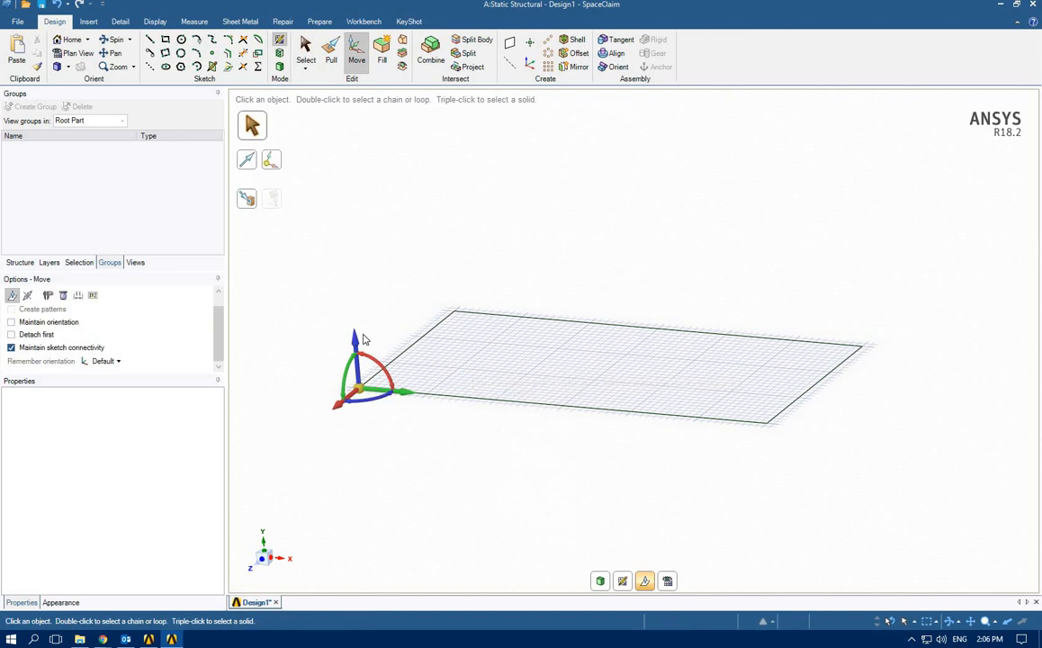
pyautogui.moveTo(350, 284); pyautogui.dragTo(356, 216)
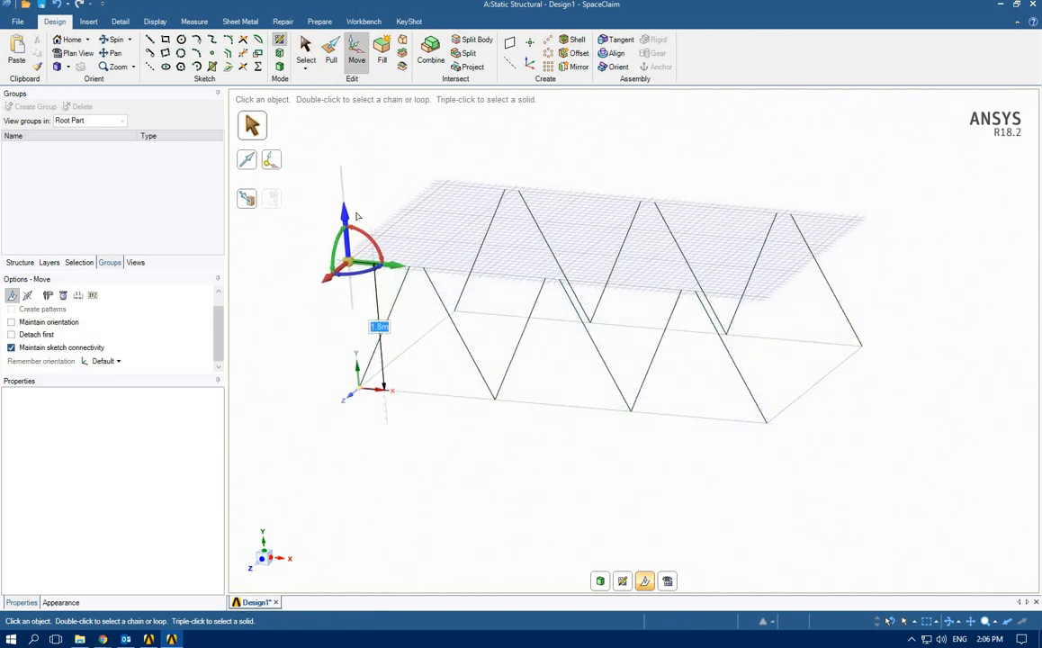
pyautogui.write('2')
pyautogui.press('Return')
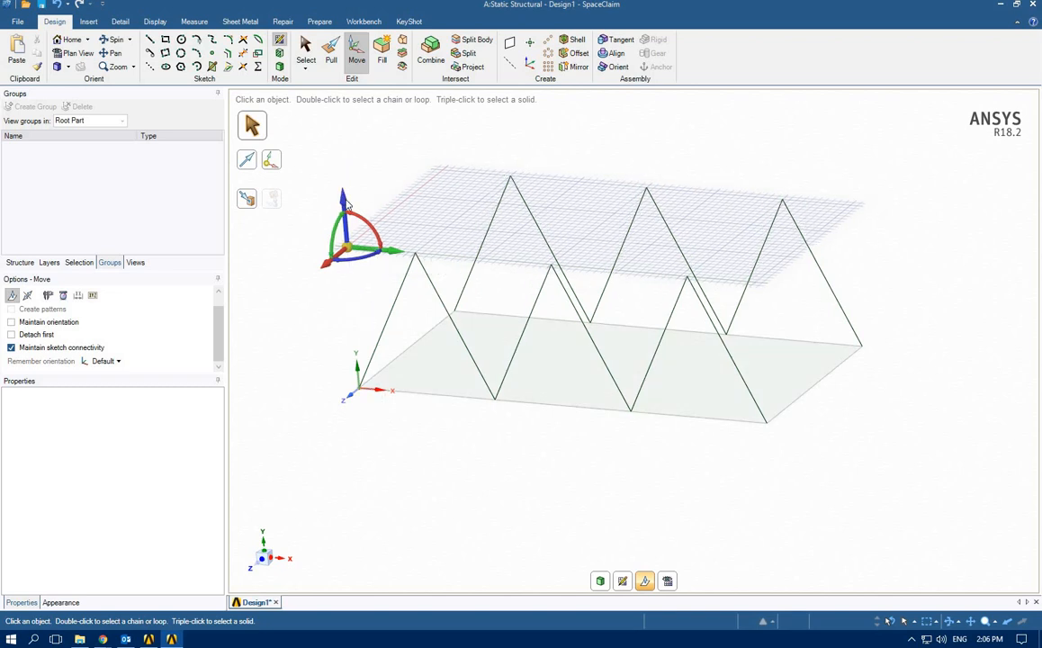
# Step: Connect the peaks with a continuous line chain: three 3 m cross members, both 2 m rear spans and the 2 m front span between the second and third peaks
pyautogui.click(149, 39)
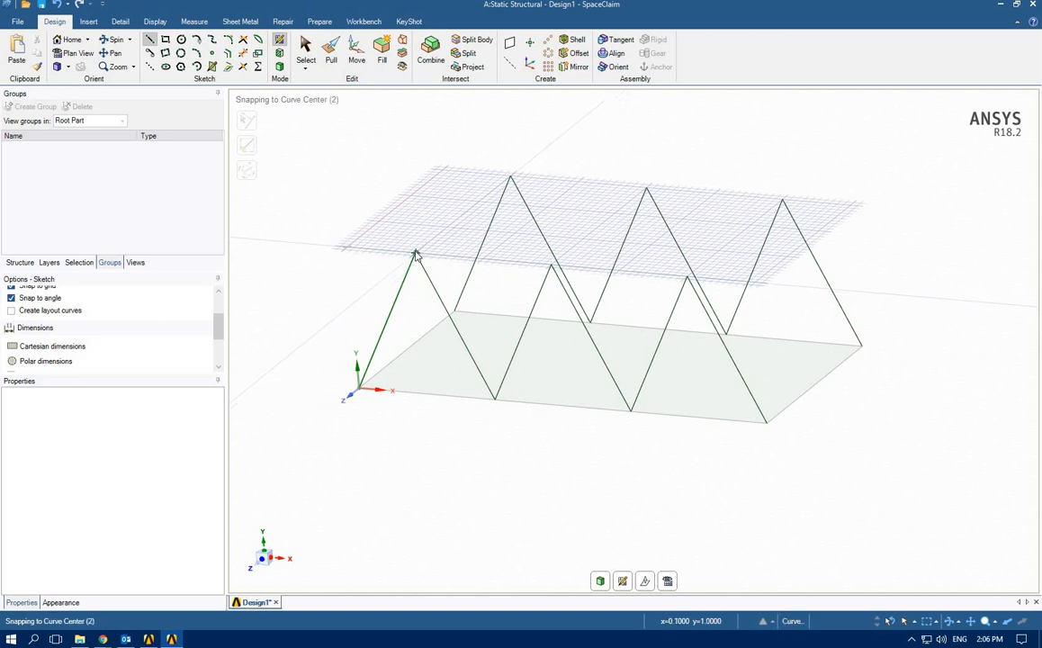
pyautogui.click(414, 254)
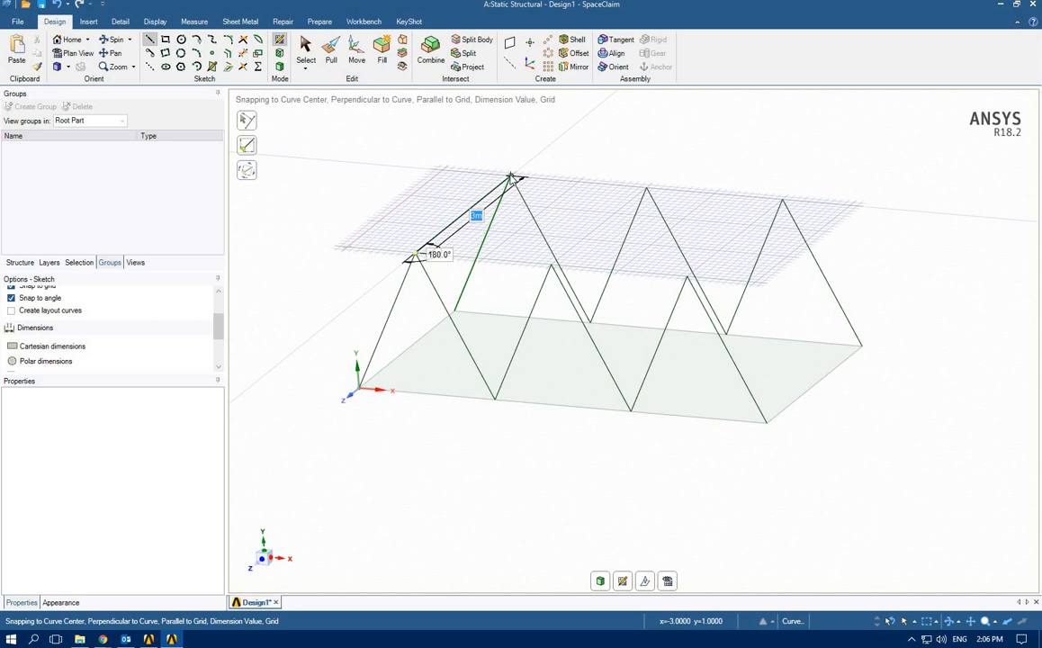
pyautogui.click(510, 177)
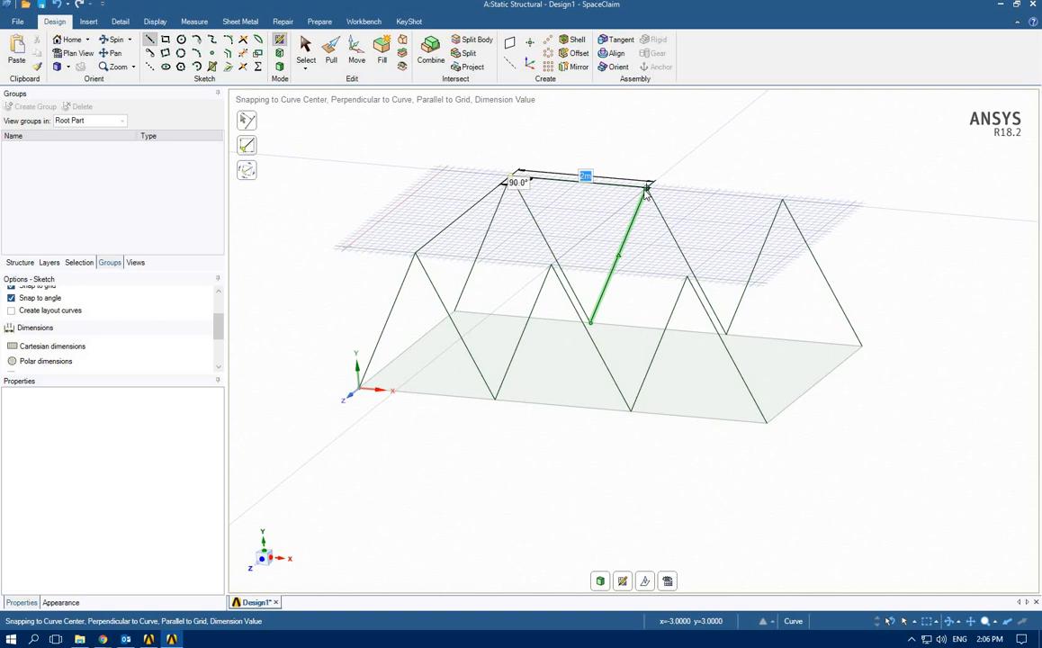
pyautogui.click(646, 188)
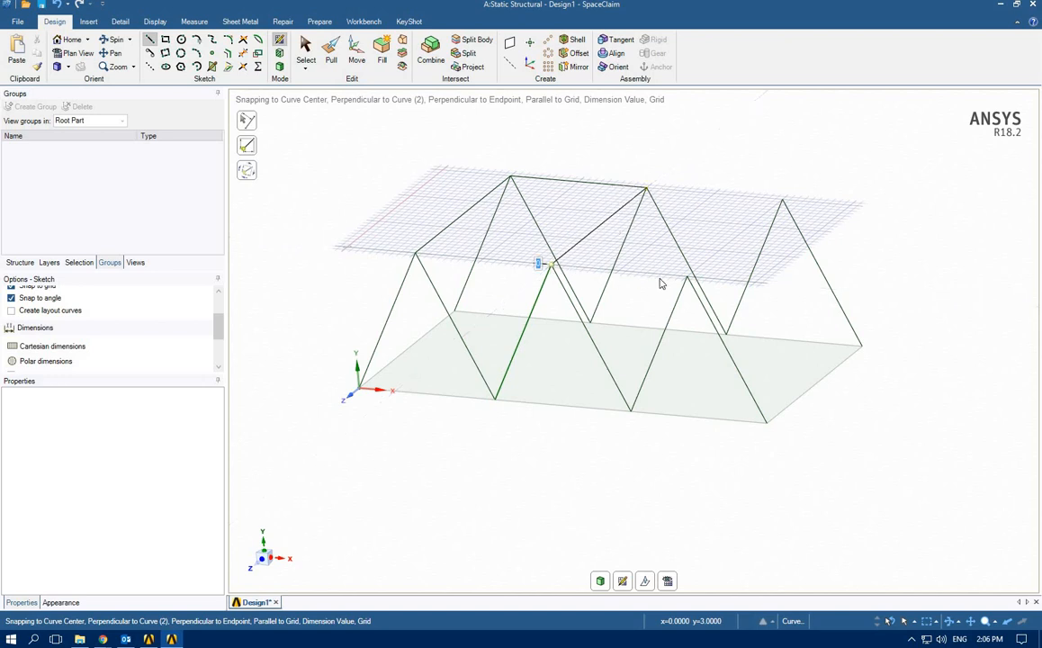
pyautogui.click(553, 265)
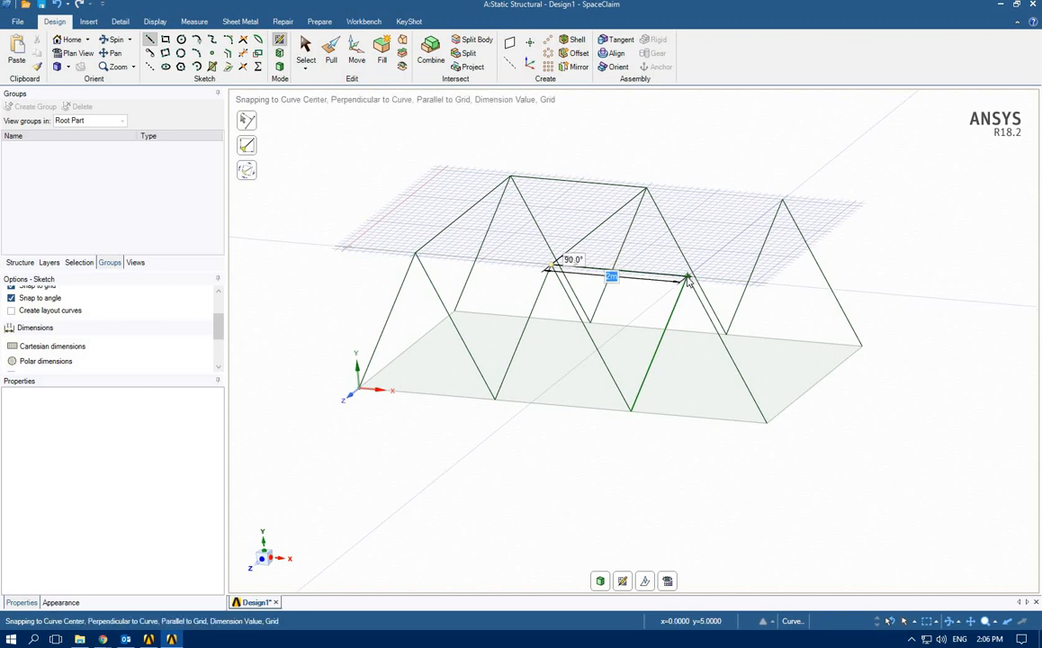
pyautogui.click(688, 275)
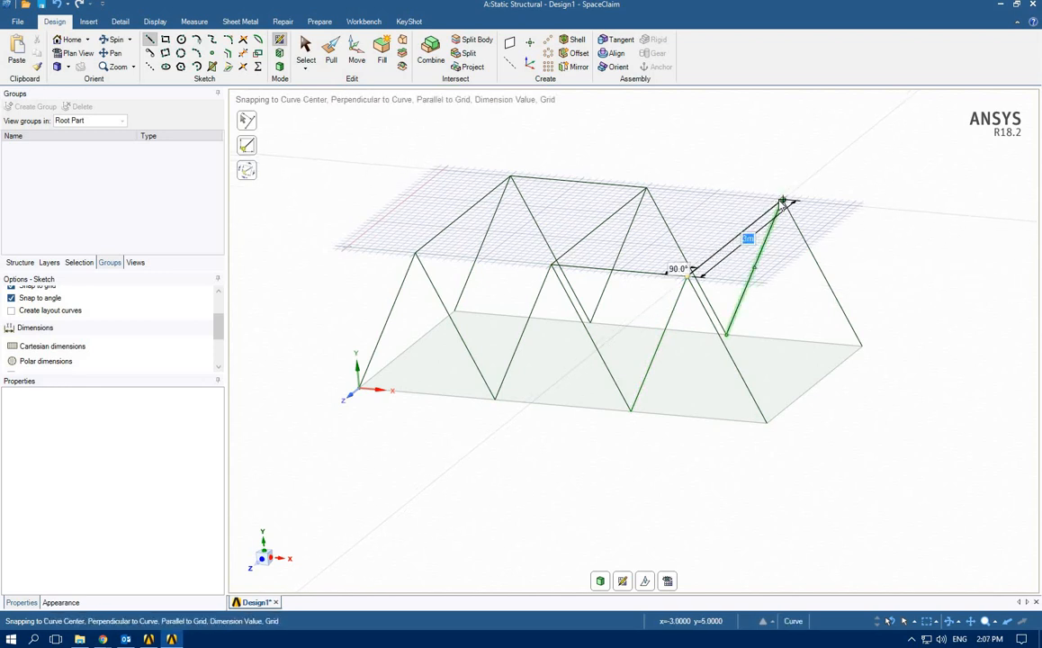
pyautogui.click(783, 200)
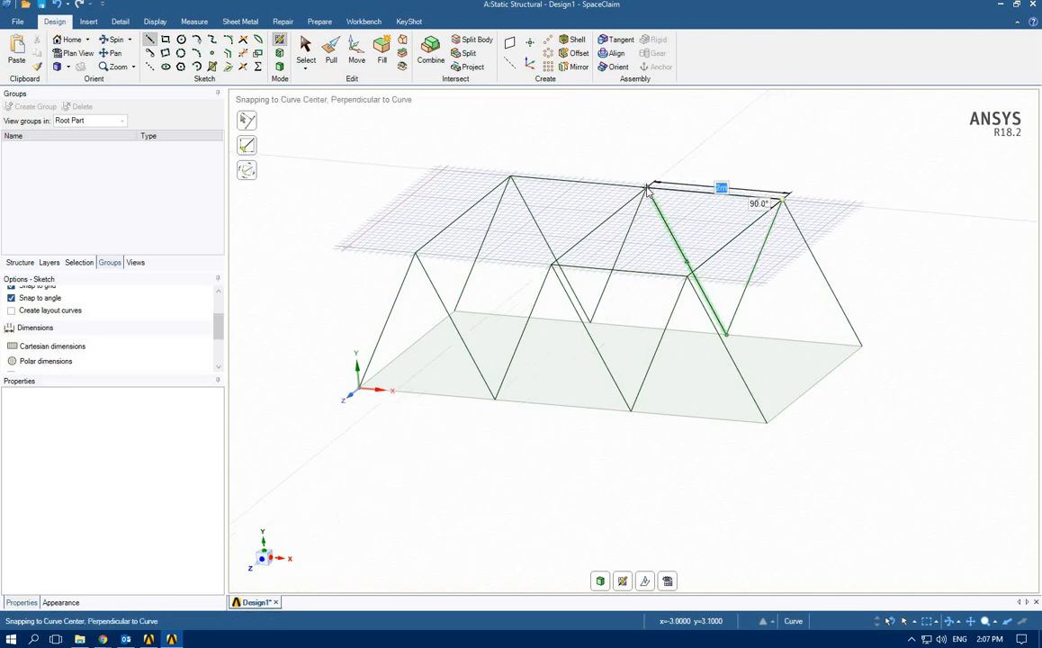
pyautogui.click(646, 189)
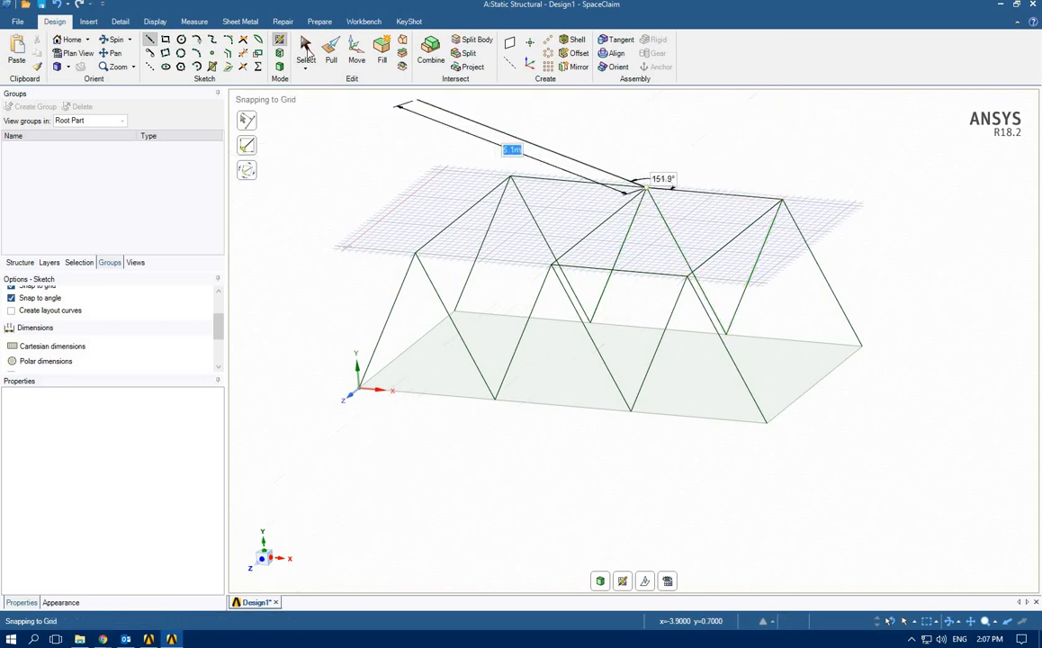
pyautogui.press('s')
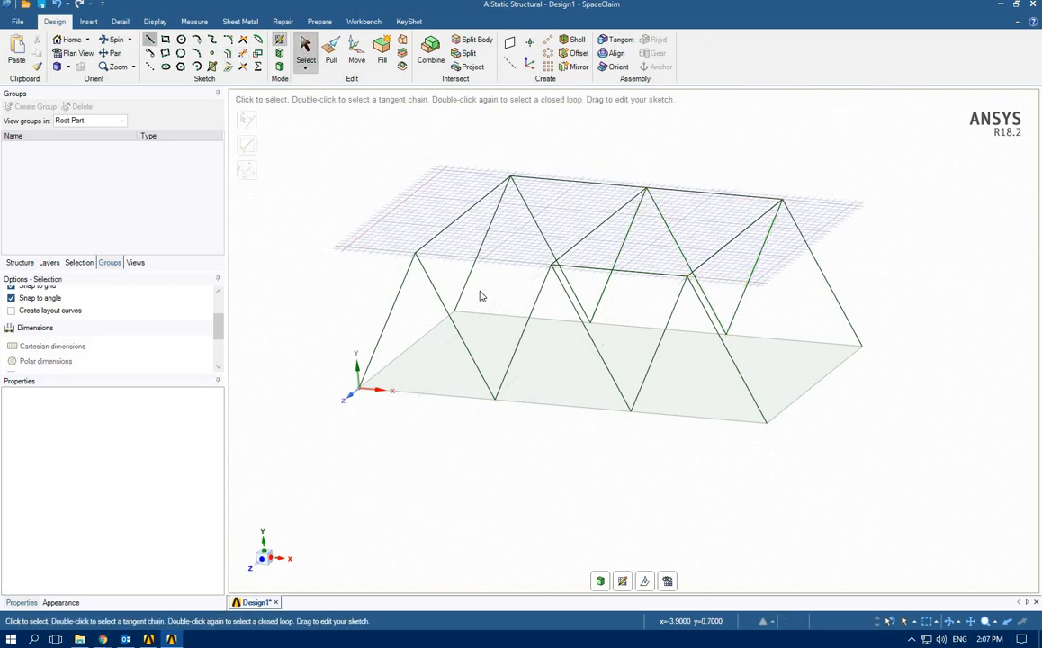
# Step: Draw the missing 2 m line between the second and first peaks of the front frame, and finish the line command
pyautogui.press('l')
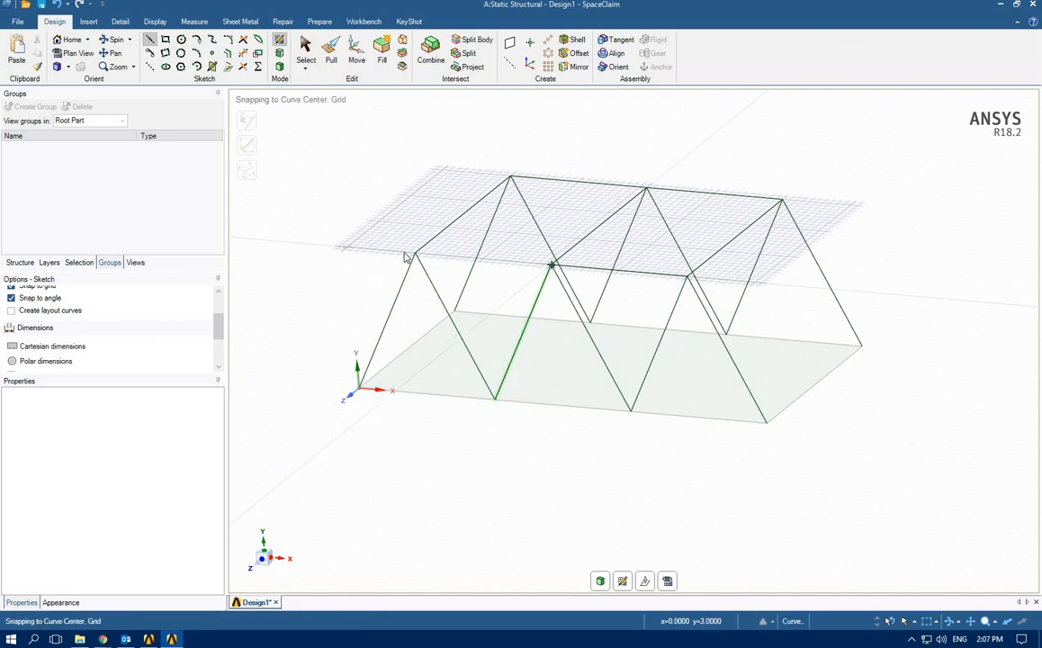
pyautogui.click(554, 265)
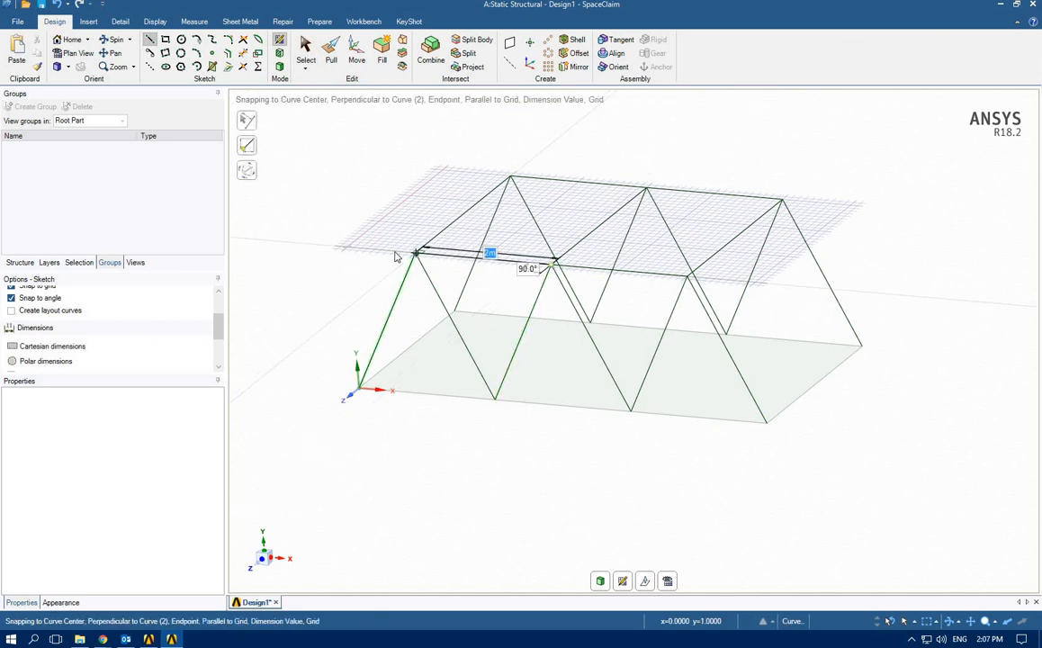
pyautogui.click(397, 255)
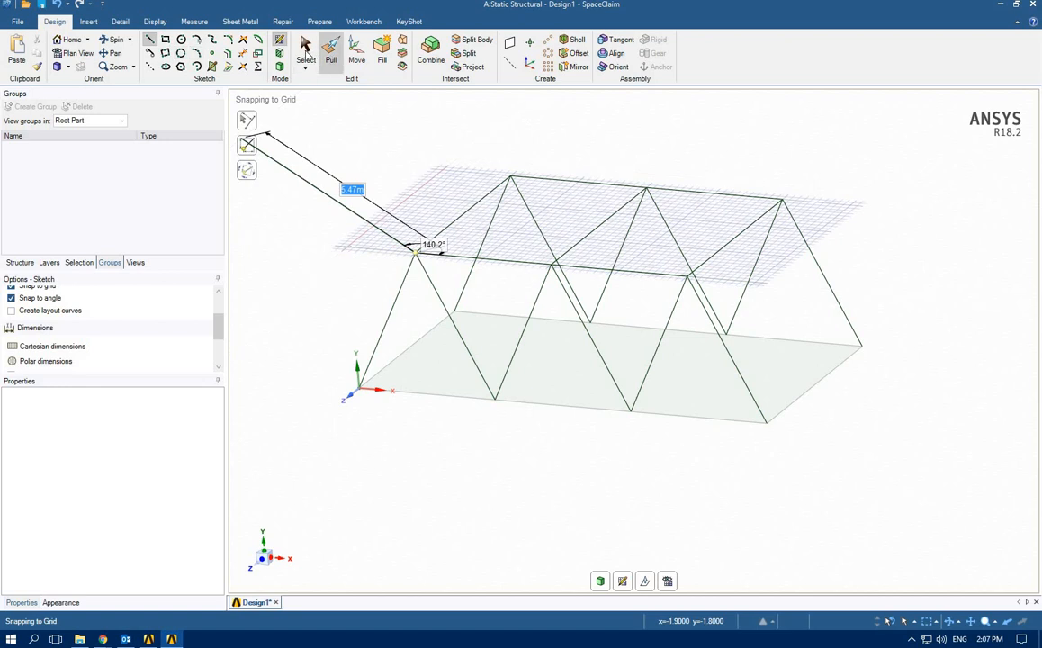
pyautogui.click(305, 49)
pyautogui.moveTo(430, 325)
pyautogui.mouseDown(button='middle')
pyautogui.moveTo(384, 339)
pyautogui.moveTo(454, 354)
pyautogui.mouseUp(button='middle')
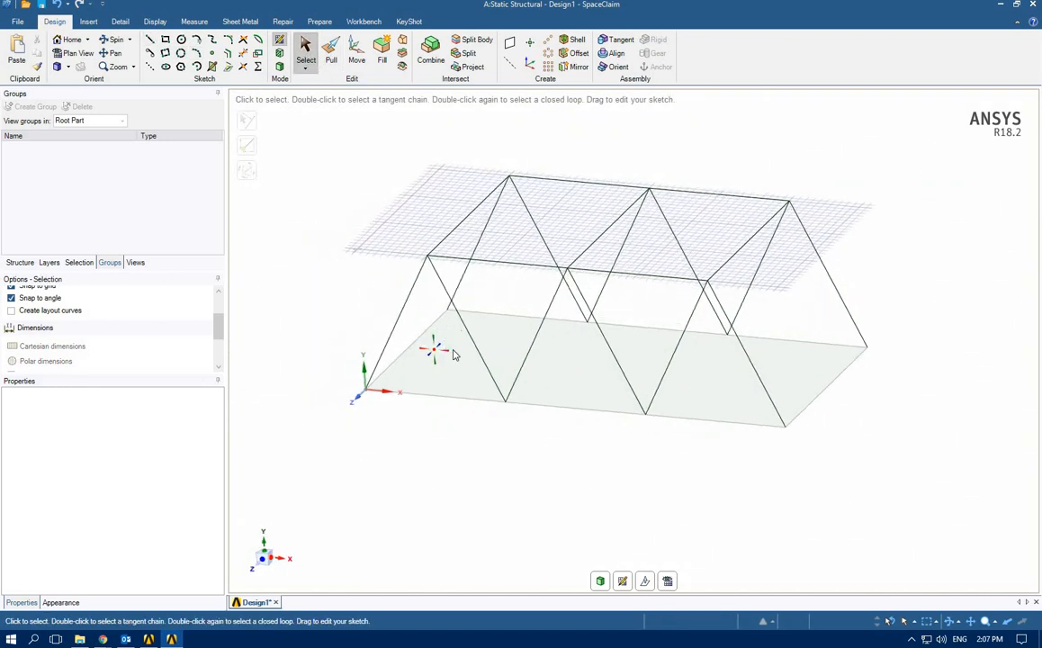
# Step: Show the model structure with its list of curves and insert a solid Circle beam profile into the design
pyautogui.click(18, 262)
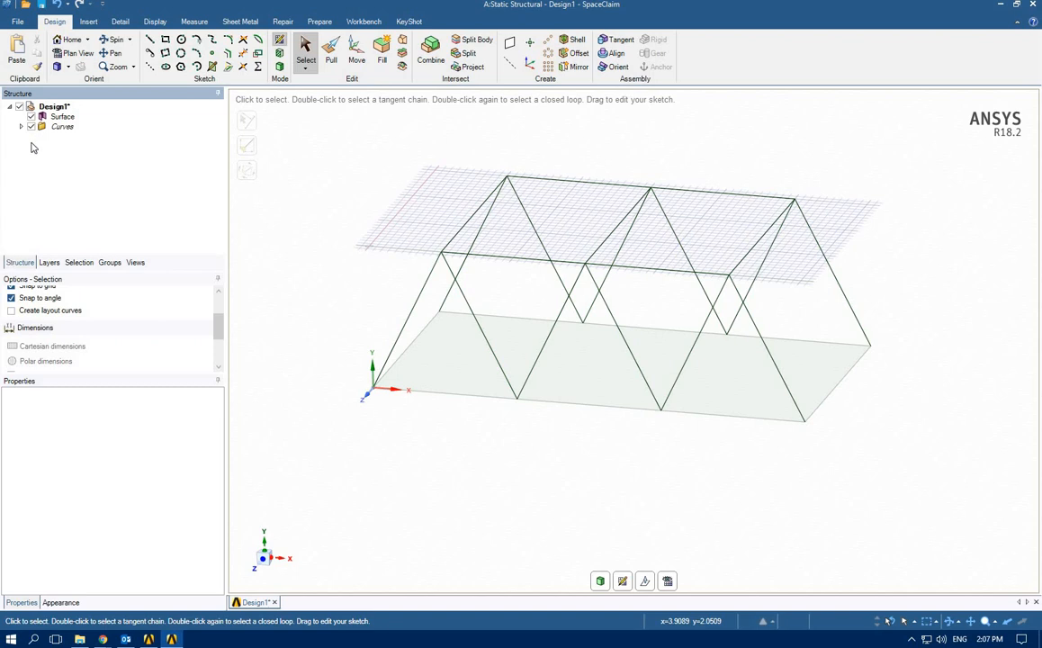
pyautogui.click(61, 117)
pyautogui.click(61, 127)
pyautogui.click(20, 127)
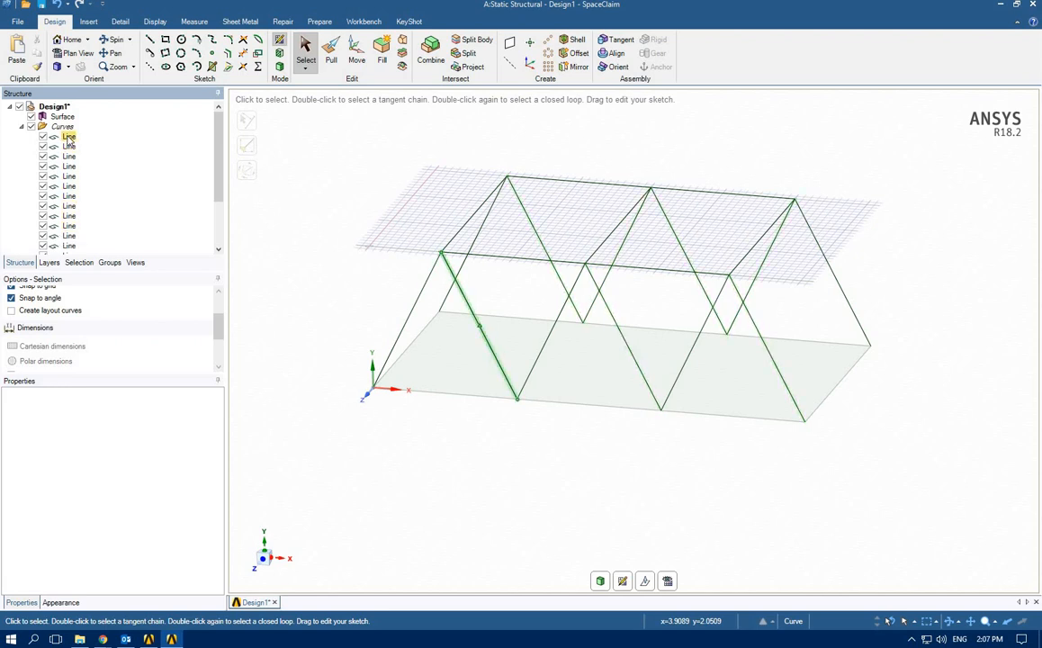
pyautogui.click(319, 21)
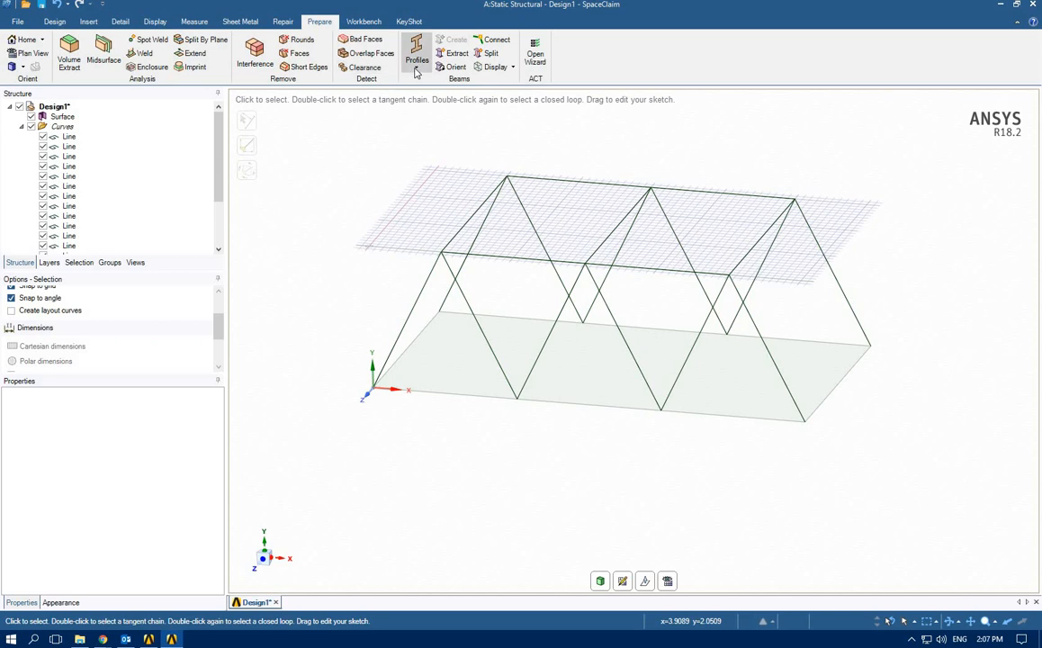
pyautogui.click(414, 71)
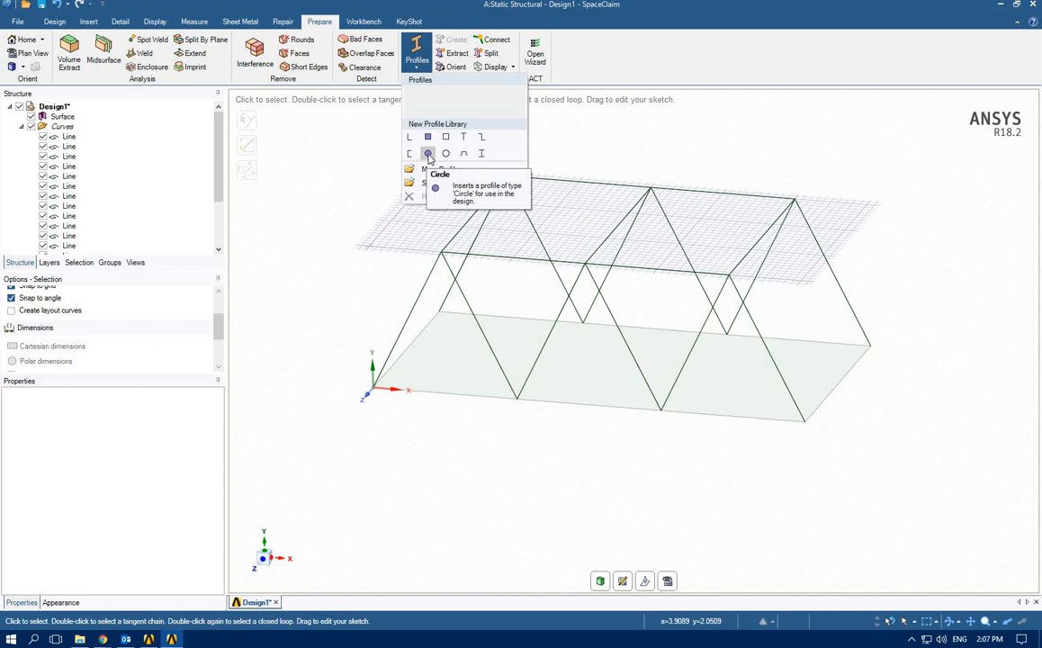
pyautogui.click(429, 154)
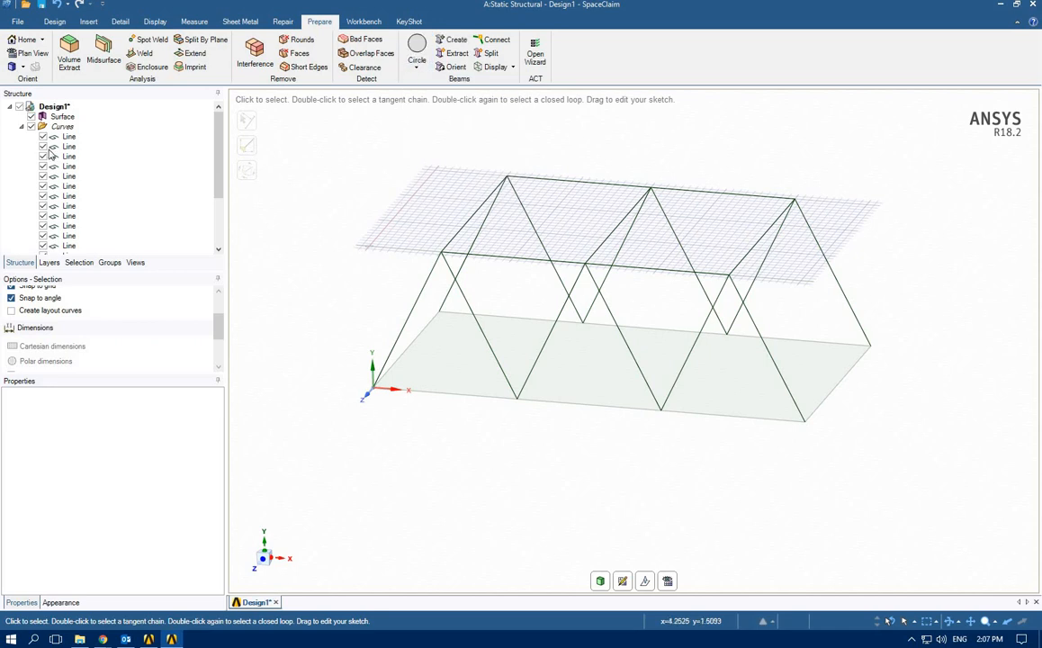
# Step: Rename the Circle beam profile as CircleM
pyautogui.click(22, 126)
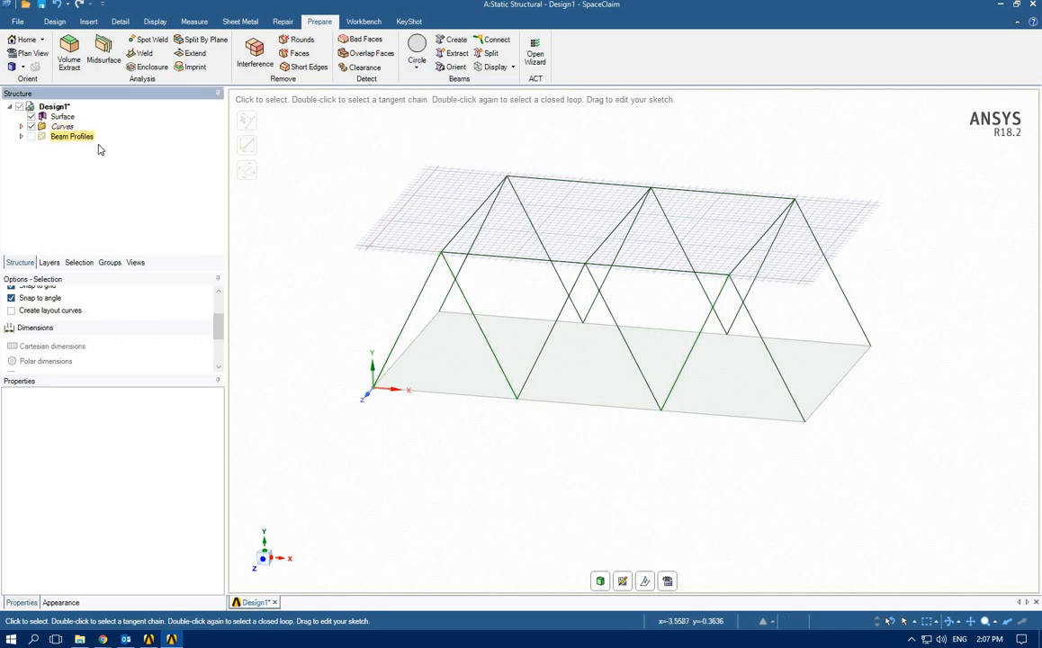
pyautogui.click(21, 137)
pyautogui.click(71, 147)
pyautogui.rightClick(71, 147)
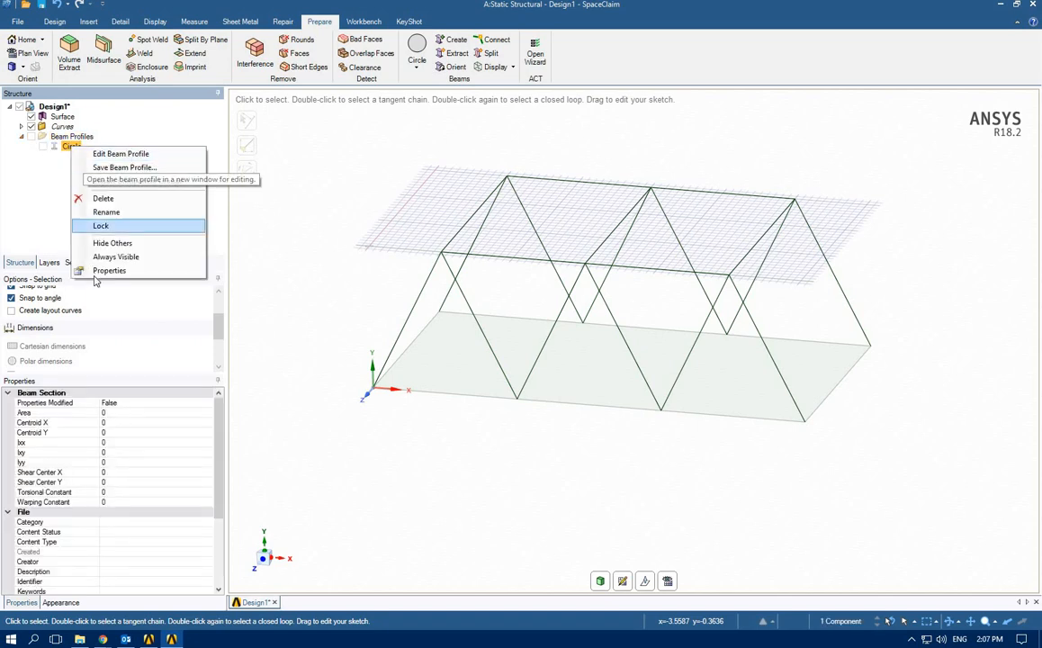
pyautogui.click(81, 211)
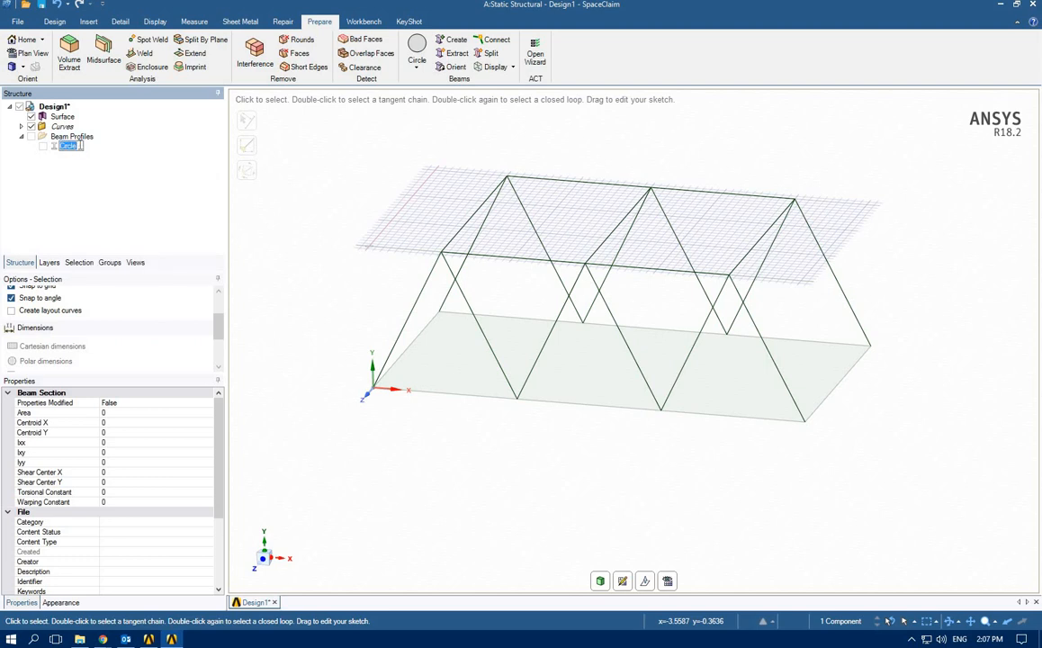
pyautogui.click(79, 145)
pyautogui.write('M')
pyautogui.press('Return')
# Step: Open the CircleM beam profile for editing and set its driving radius to 0.1 m
pyautogui.rightClick(67, 151)
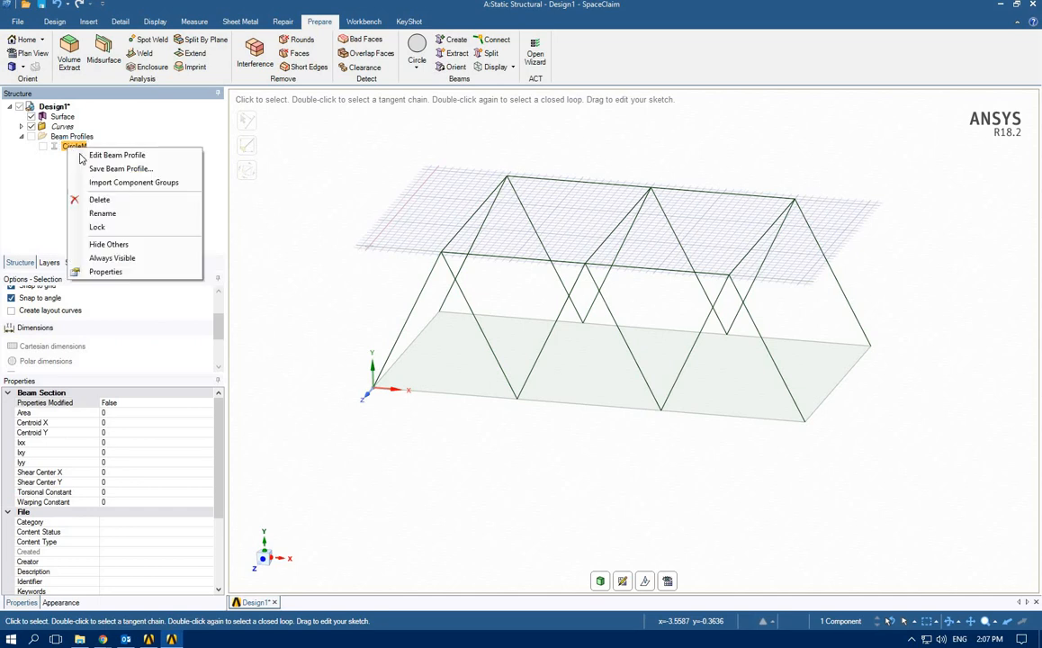
pyautogui.click(80, 158)
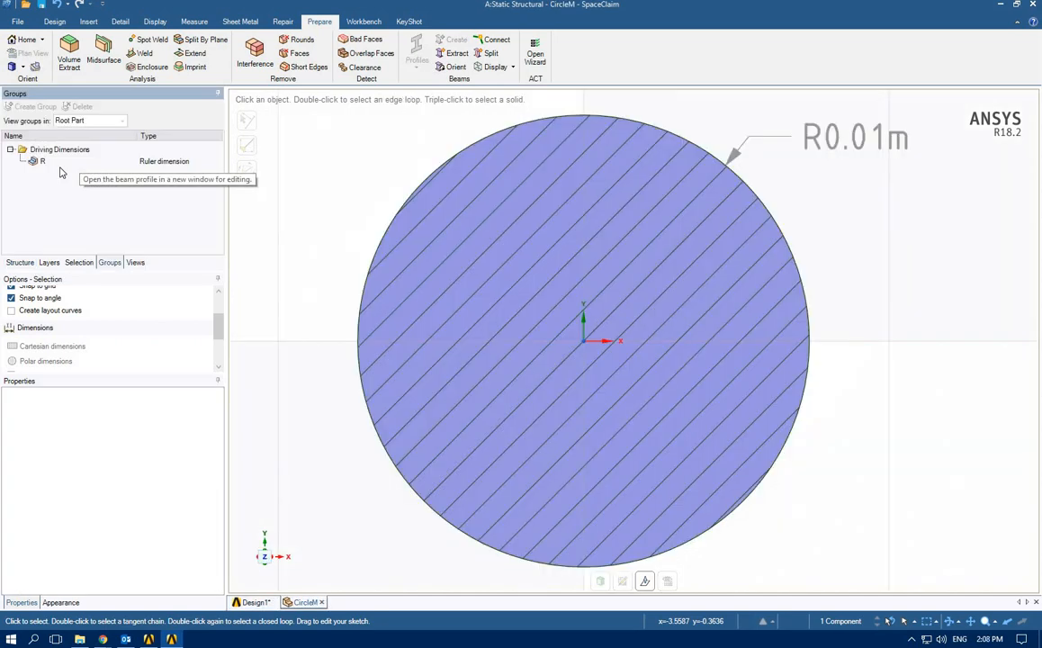
pyautogui.click(41, 161)
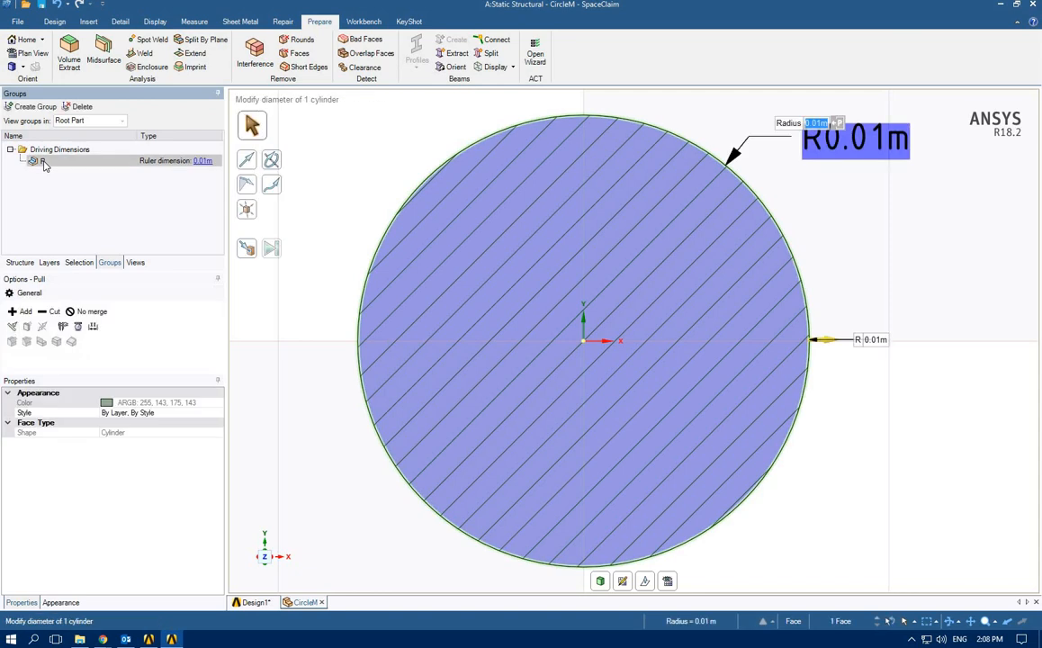
pyautogui.click(203, 161)
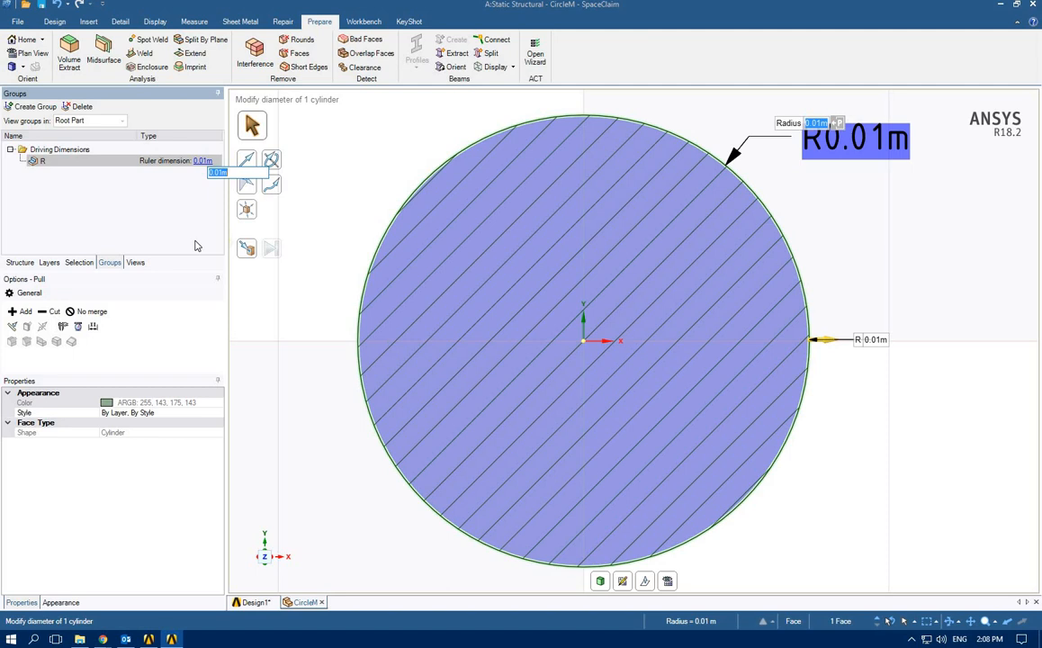
pyautogui.write('0.1')
pyautogui.press('Return')
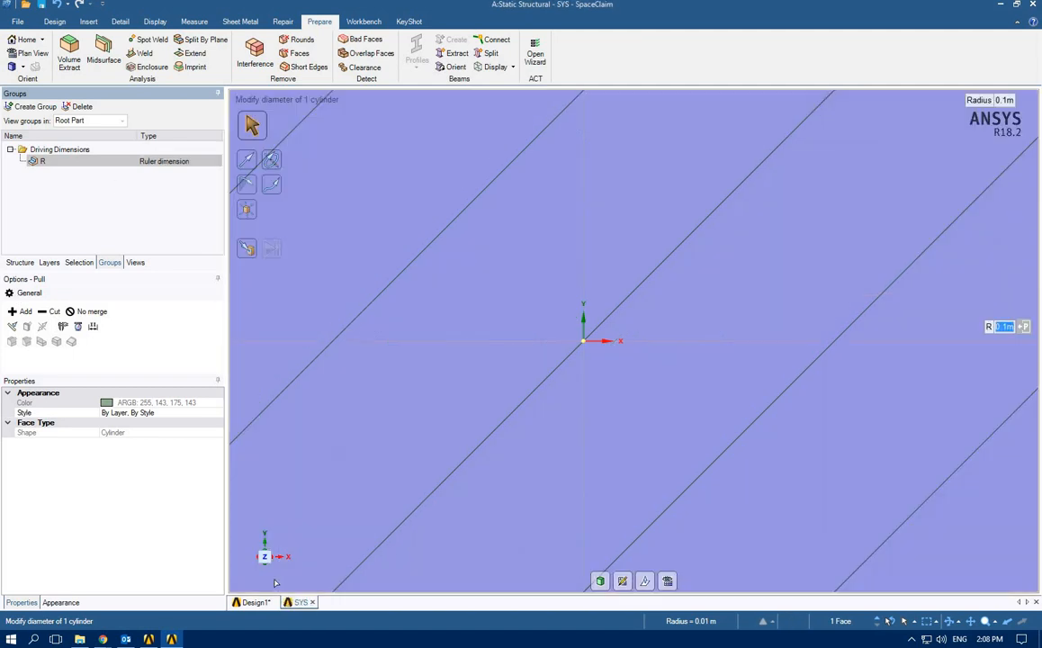
pyautogui.click(56, 21)
pyautogui.click(133, 68)
pyautogui.click(132, 84)
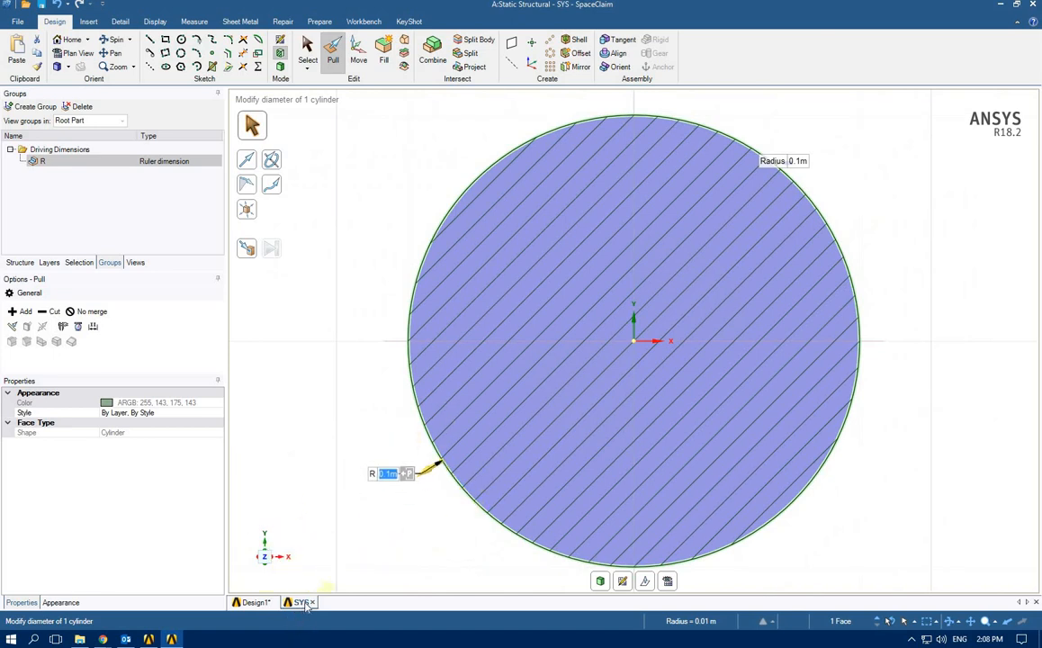
# Step: Return to the bridge design, select all sketched lines under Curves and create CircleM beams along them
pyautogui.click(253, 603)
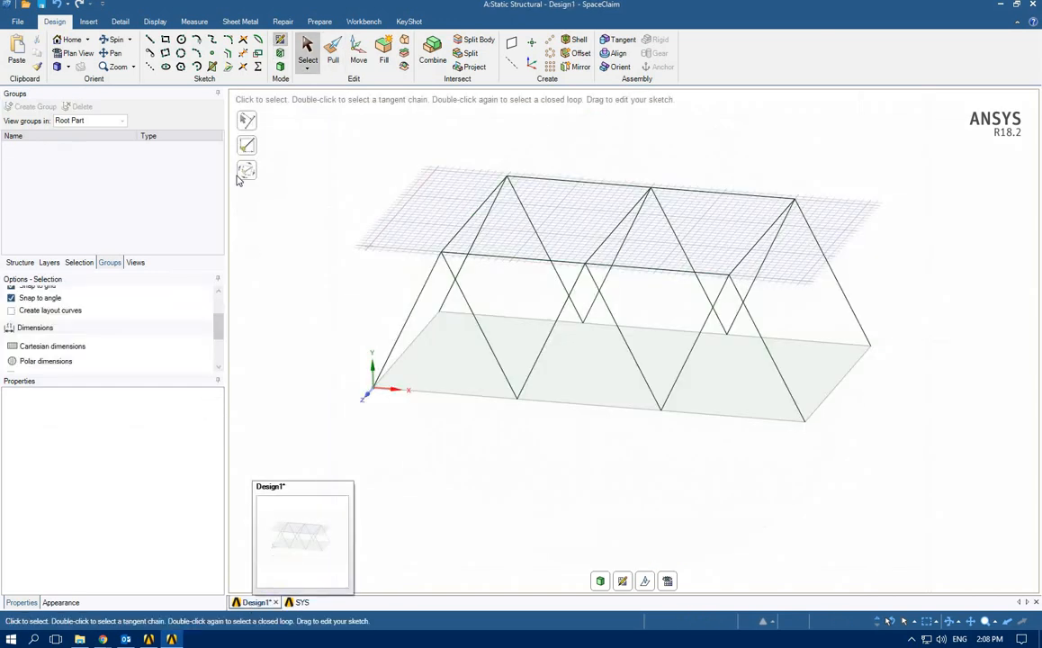
pyautogui.click(16, 262)
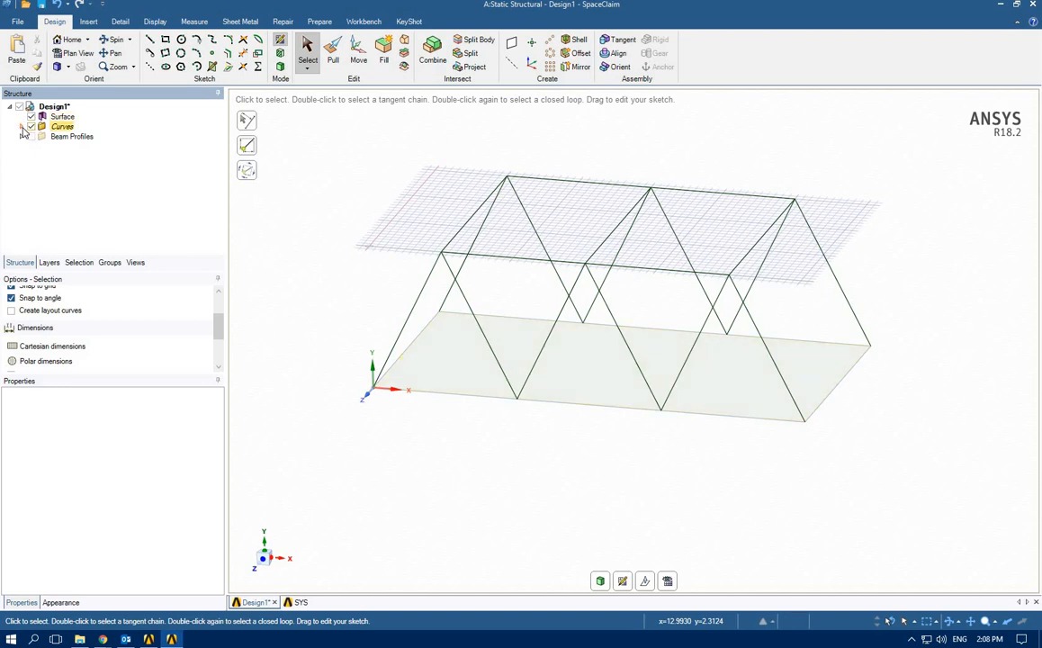
pyautogui.click(22, 127)
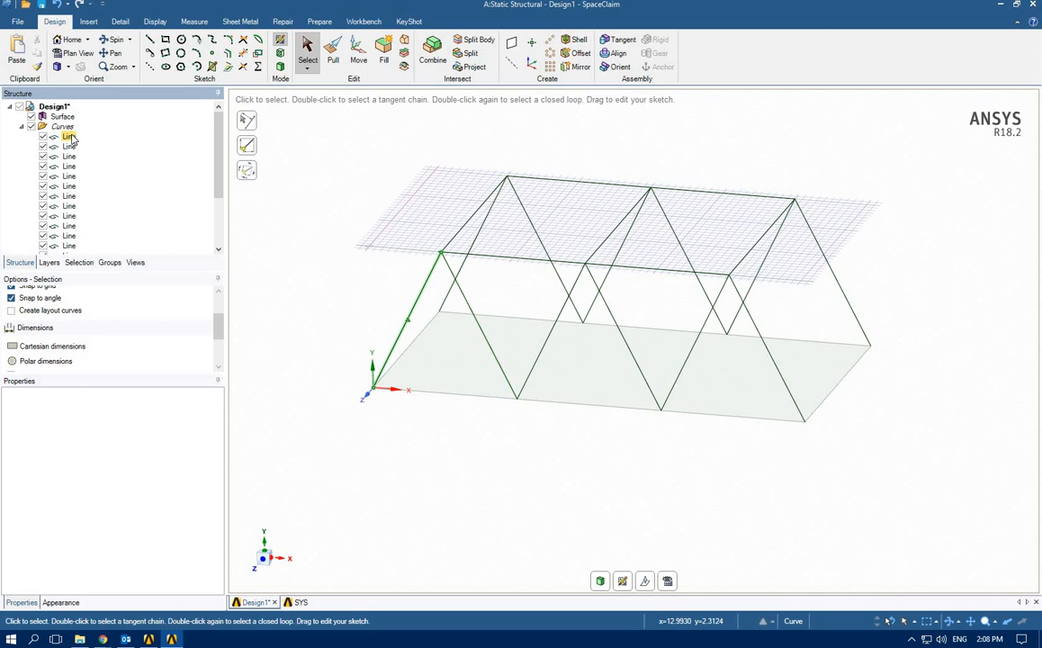
pyautogui.click(70, 136)
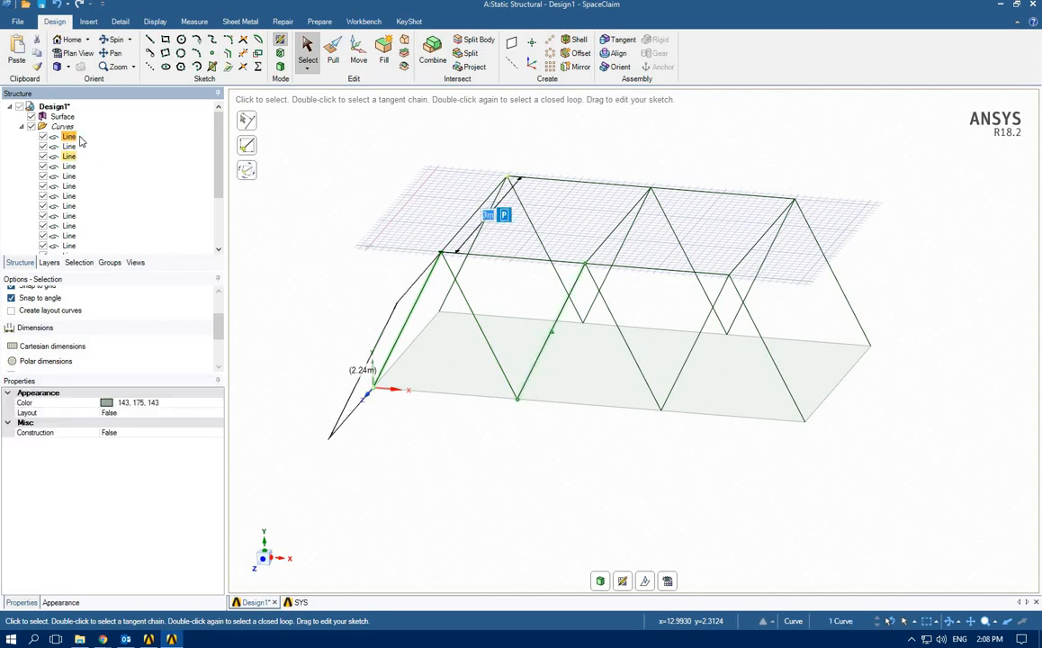
pyautogui.scroll(-5, 100, 190)
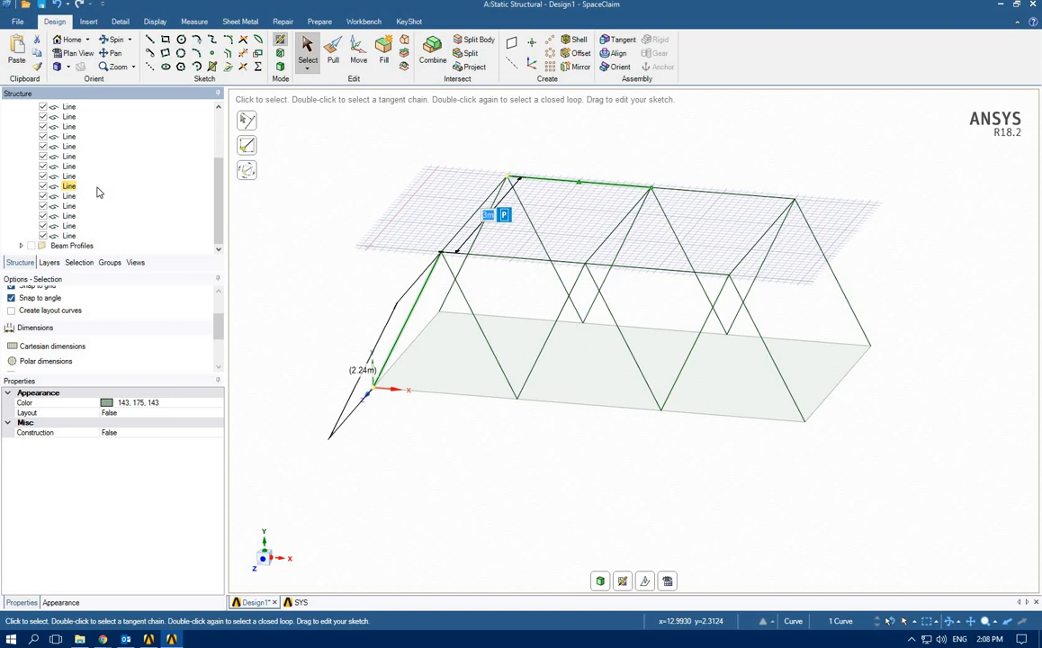
pyautogui.keyDown('shift'); pyautogui.click(72, 235); pyautogui.keyUp('shift')
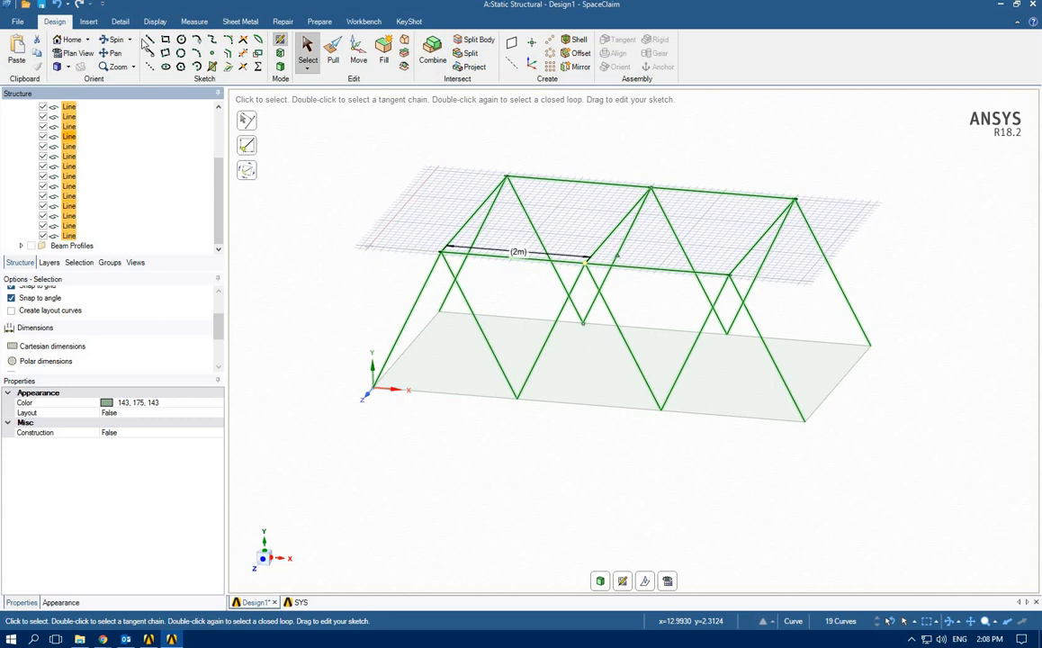
pyautogui.click(319, 20)
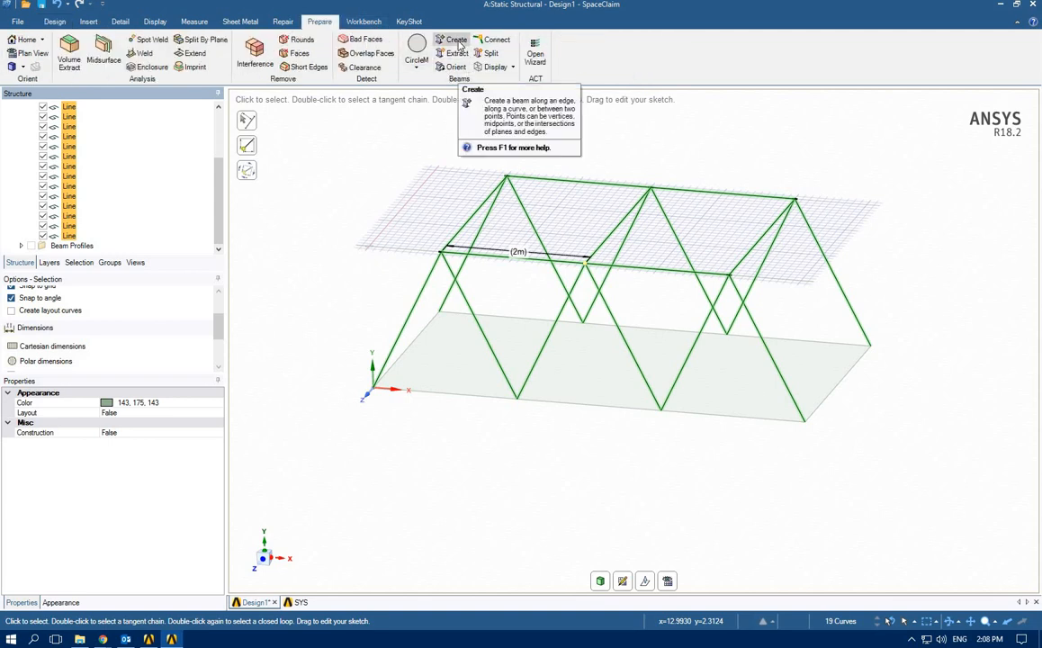
pyautogui.click(456, 40)
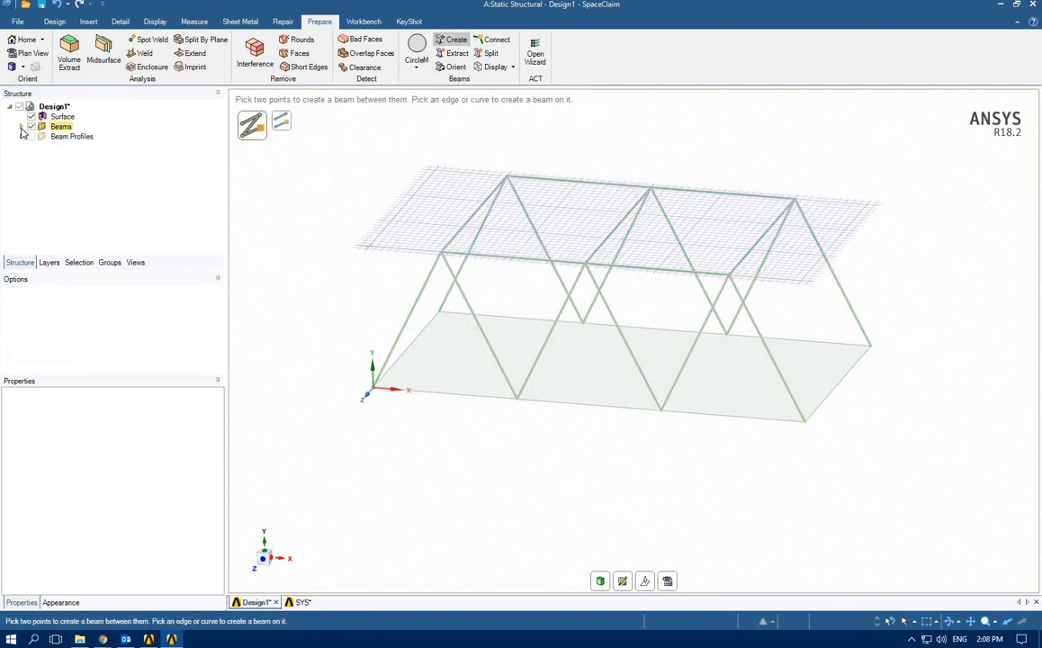
# Step: Examine the created beams in the model structure and check individual members' profile and section properties
pyautogui.click(21, 127)
pyautogui.scroll(-1, 100, 169)
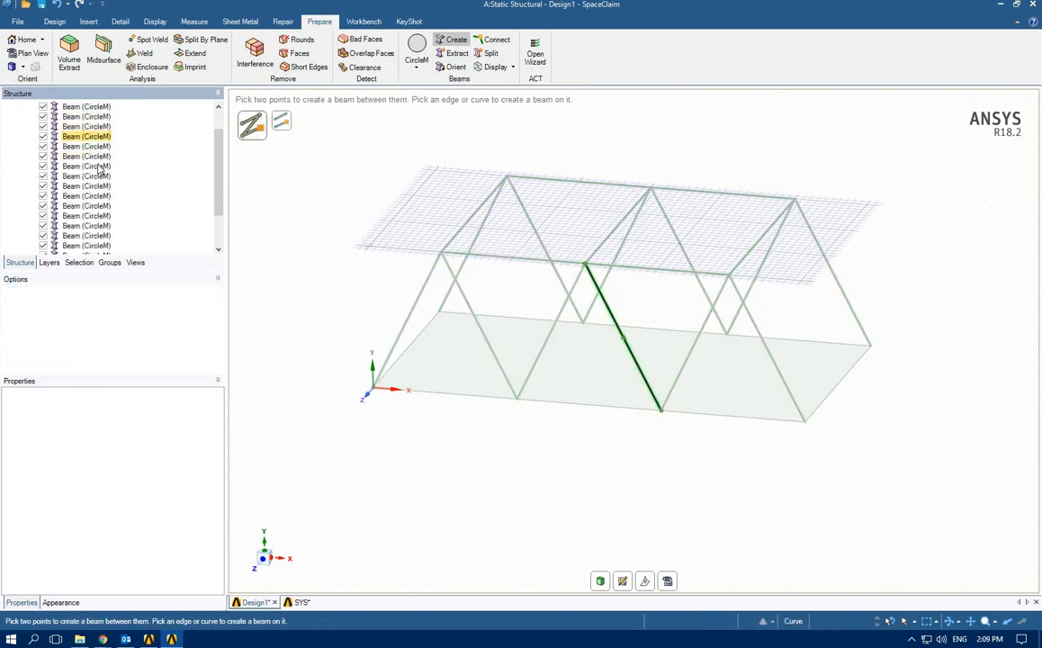
pyautogui.scroll(-1, 99, 169)
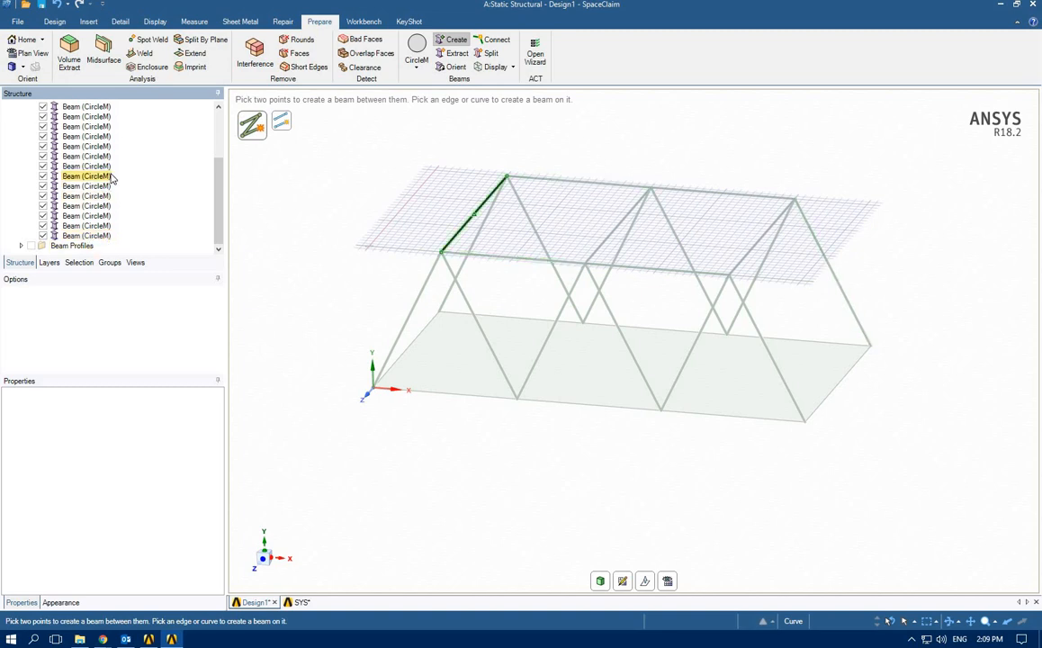
pyautogui.scroll(2, 108, 171)
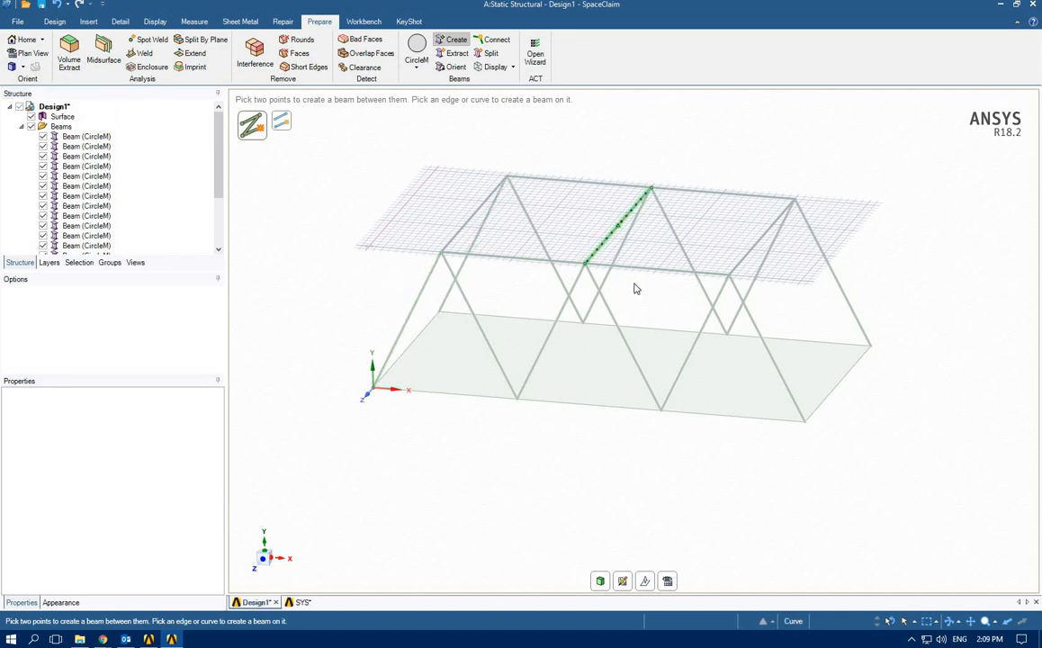
pyautogui.click(99, 219)
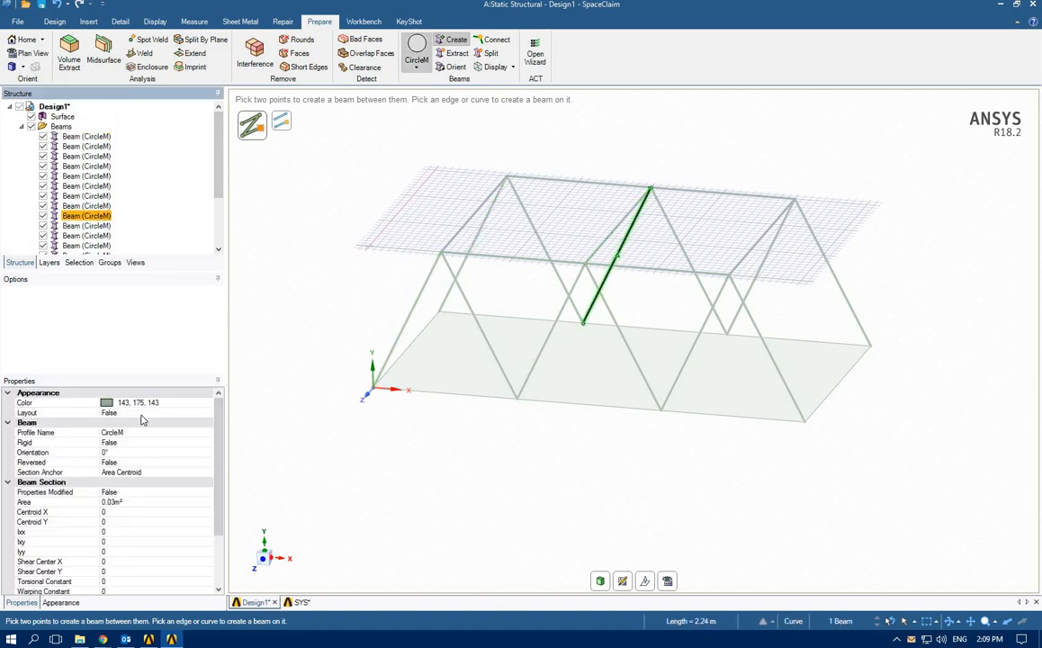
pyautogui.press('Escape')
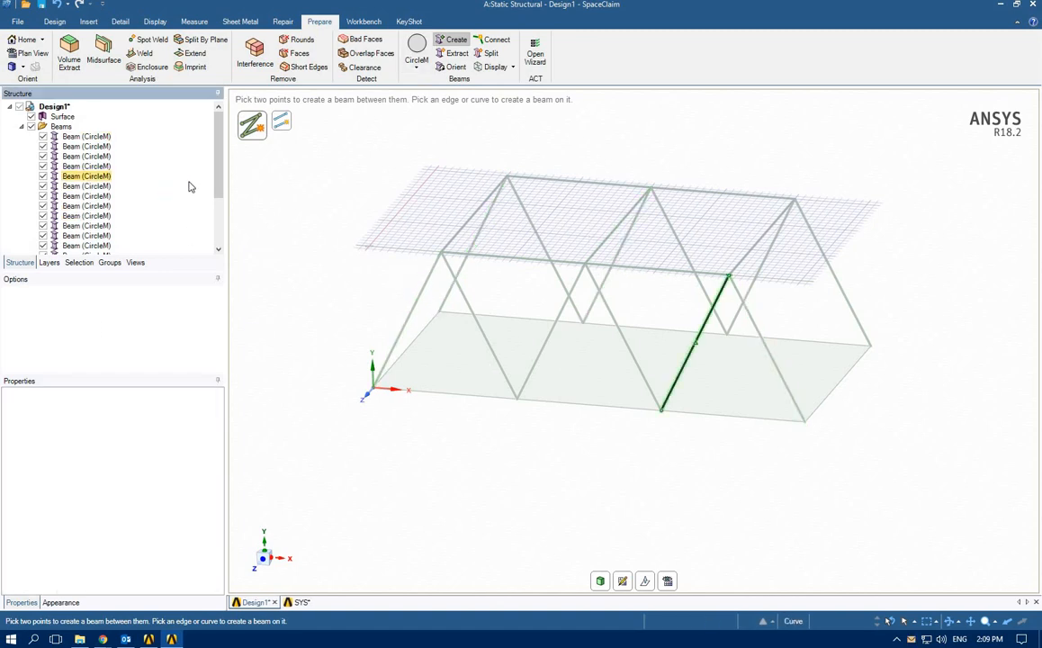
pyautogui.click(98, 196)
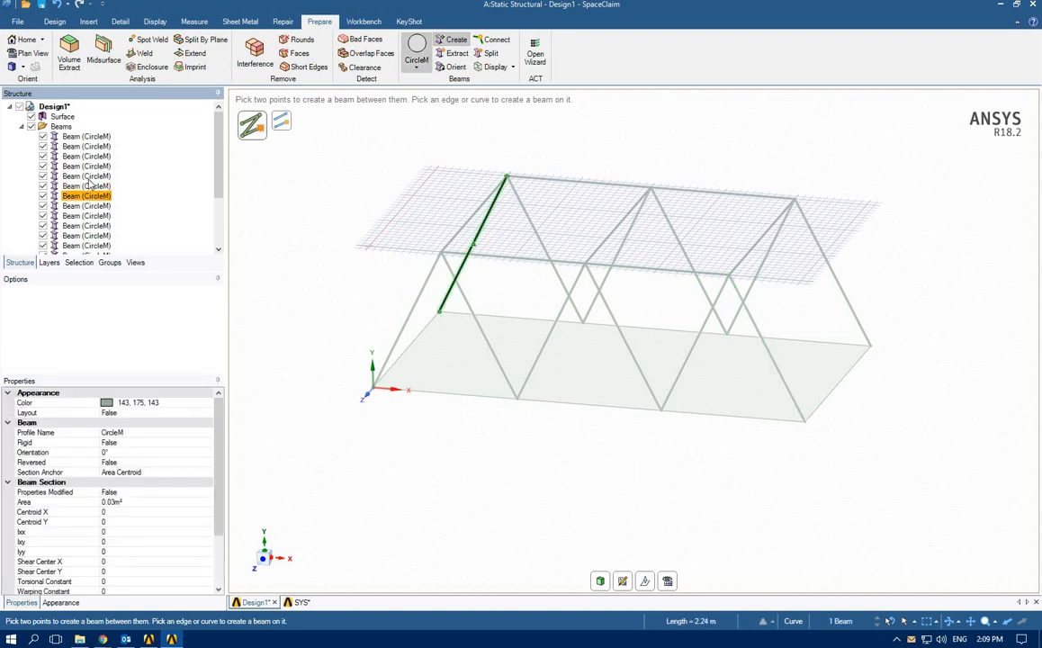
pyautogui.press('Escape')
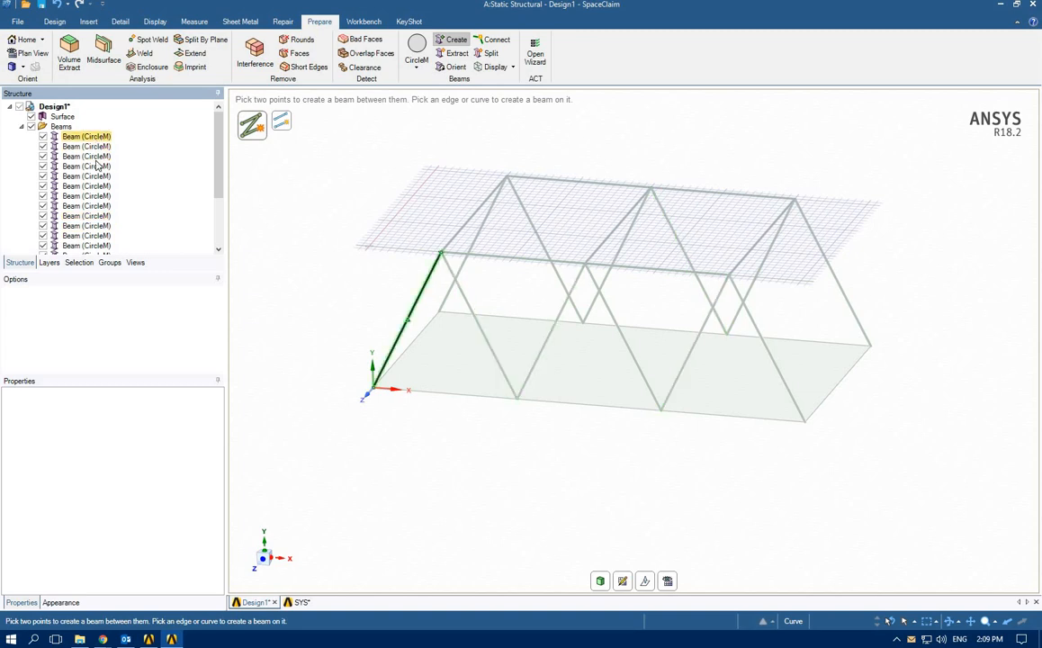
# Step: Select all the CircleM beams in the model structure and move them together into a single new component
pyautogui.click(61, 25)
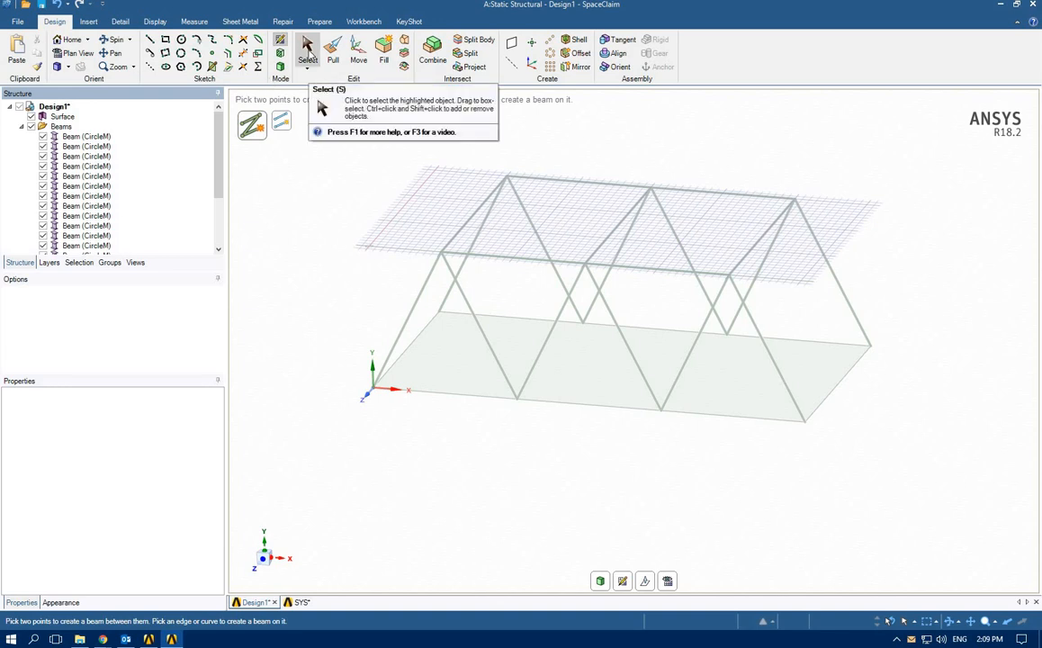
pyautogui.click(307, 49)
pyautogui.click(87, 136)
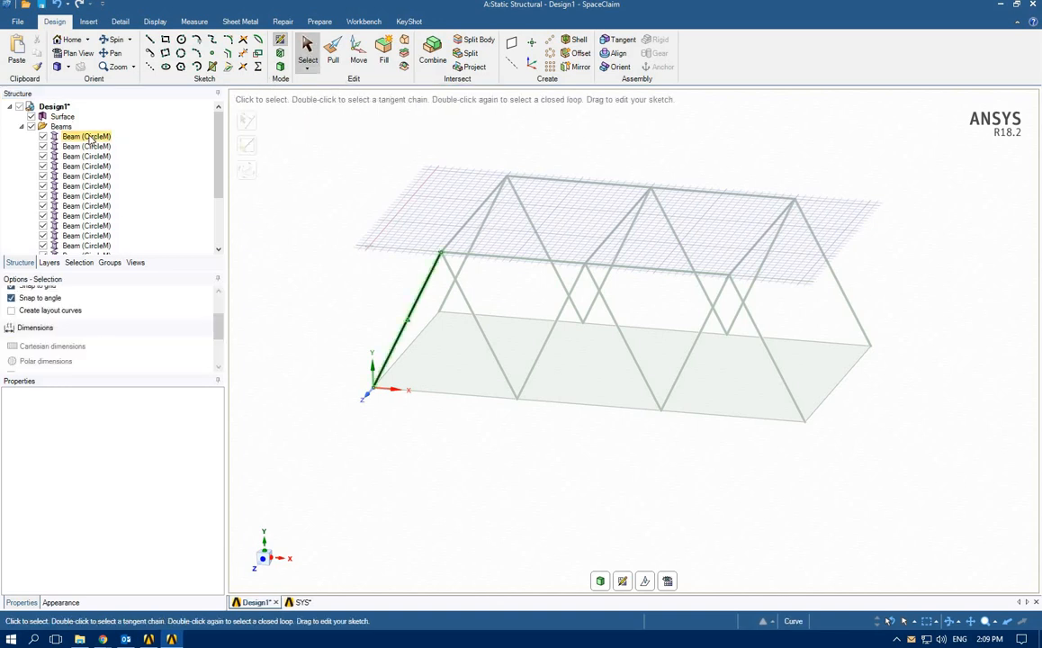
pyautogui.click(96, 137)
pyautogui.scroll(-3, 124, 165)
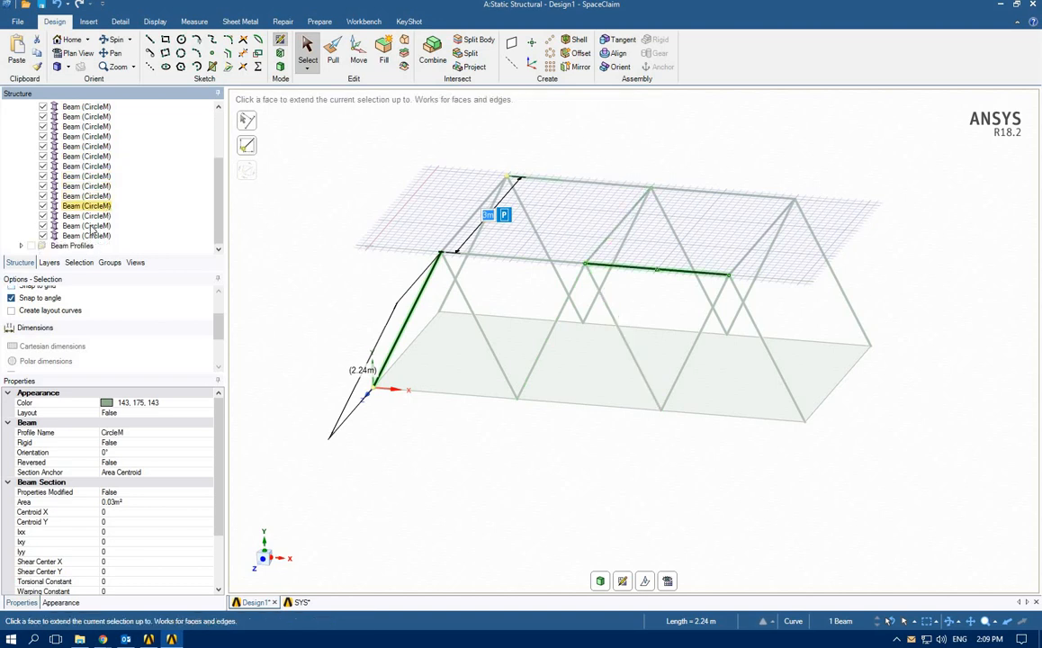
pyautogui.keyDown('shift'); pyautogui.click(90, 236); pyautogui.keyUp('shift')
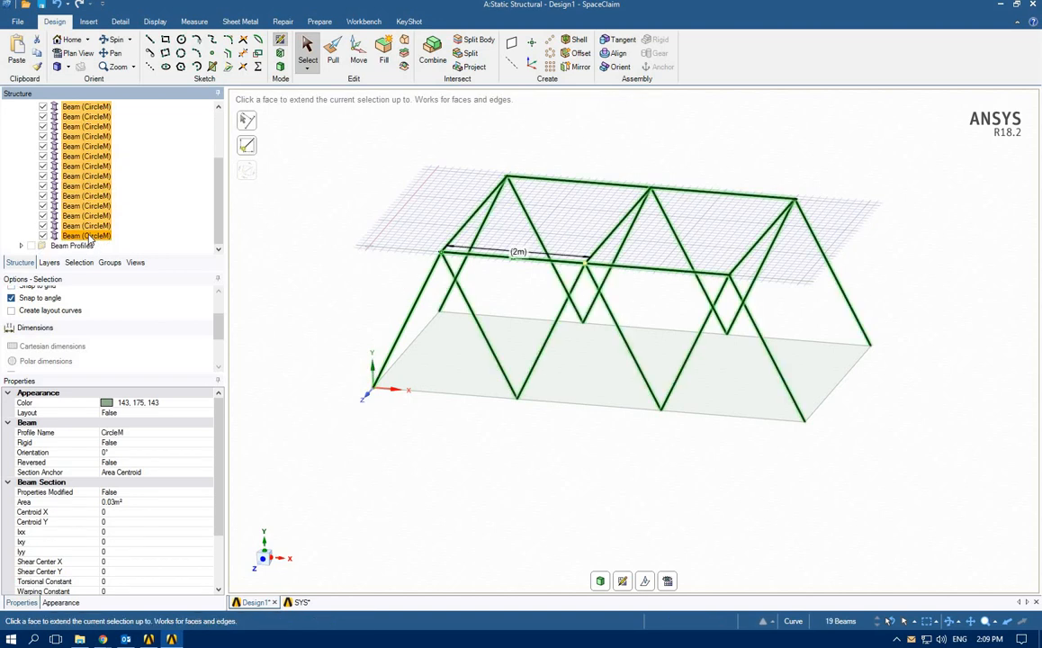
pyautogui.rightClick(80, 170)
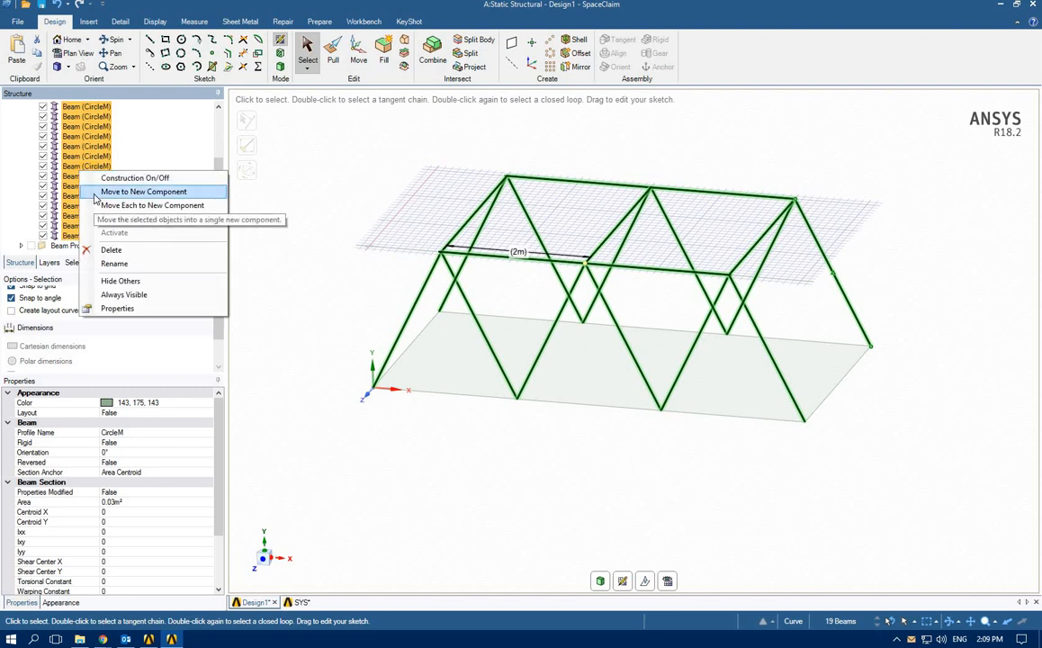
pyautogui.click(95, 193)
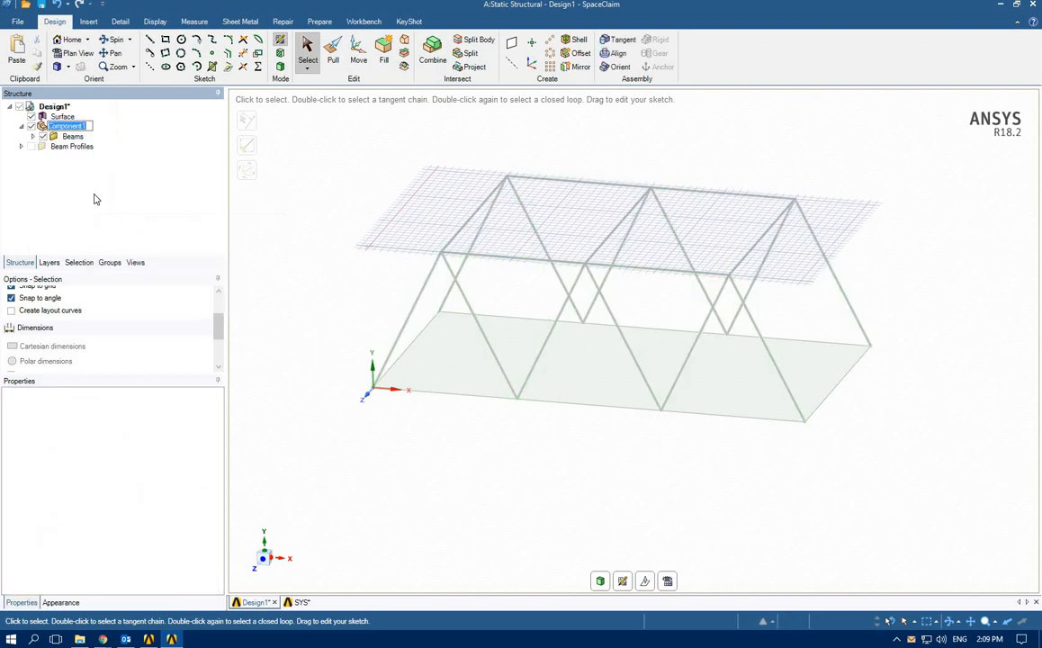
# Step: Rename the new beam component as ComponentM
pyautogui.click(88, 126)
pyautogui.press('BackSpace')
pyautogui.press('BackSpace')
pyautogui.write('tM')
pyautogui.click(95, 200)
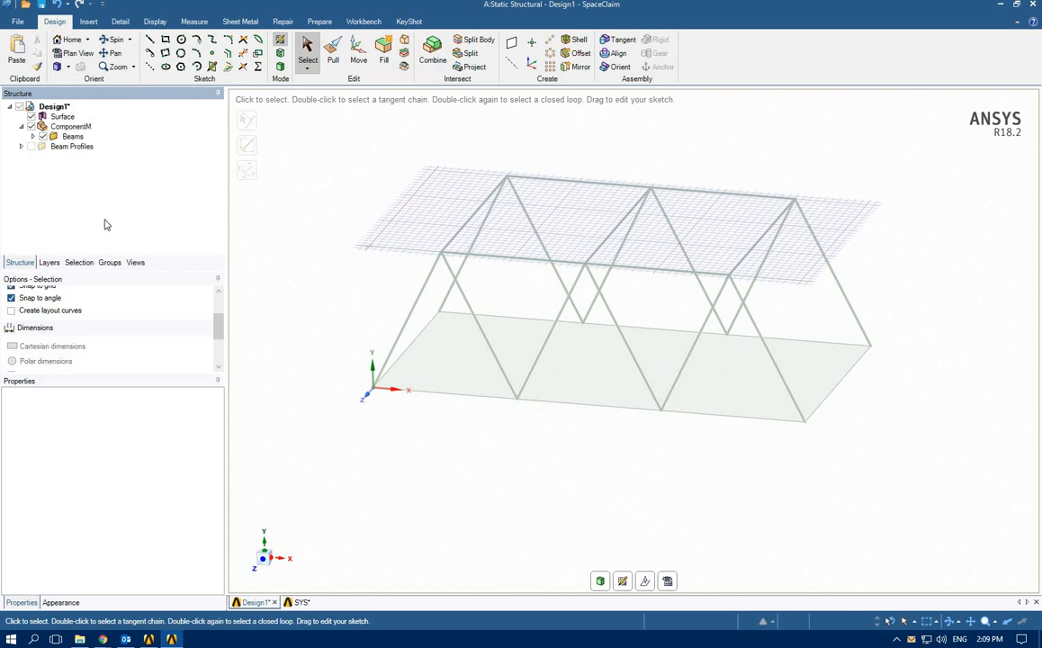
# Step: Set ComponentM's Share Topology property to Share and consult the web help page on shared topology settings
pyautogui.click(71, 127)
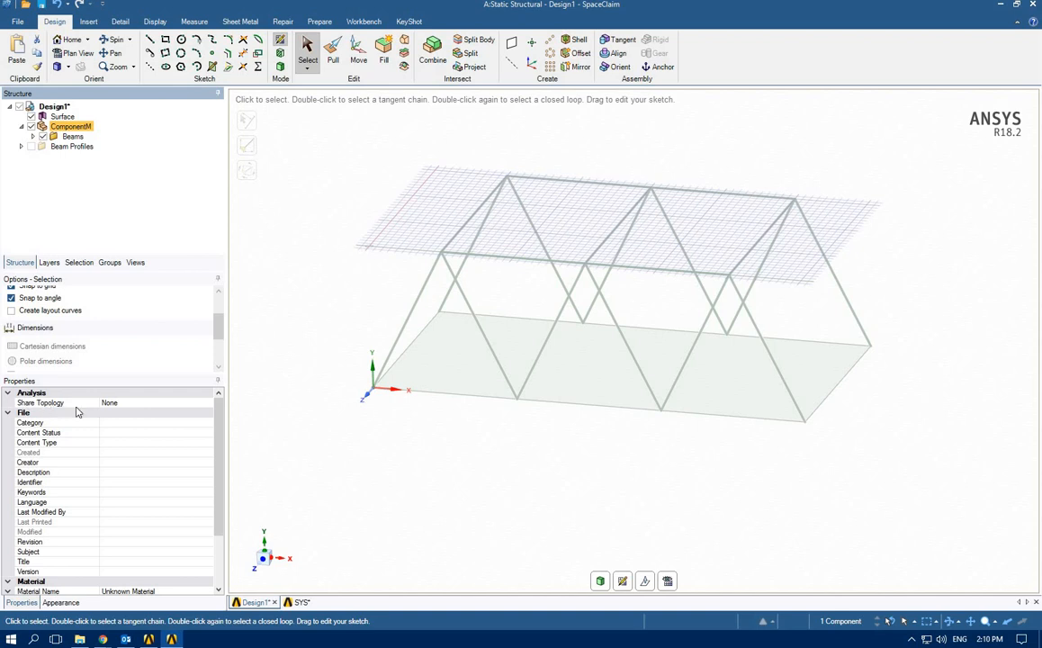
pyautogui.click(208, 404)
pyautogui.click(208, 403)
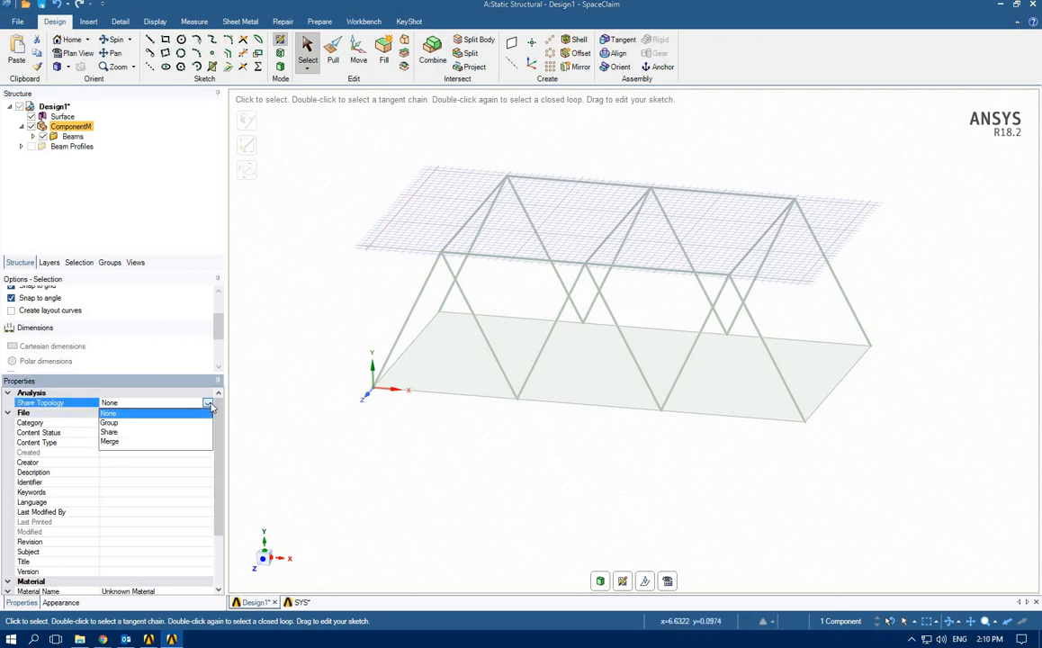
pyautogui.click(108, 433)
pyautogui.click(208, 393)
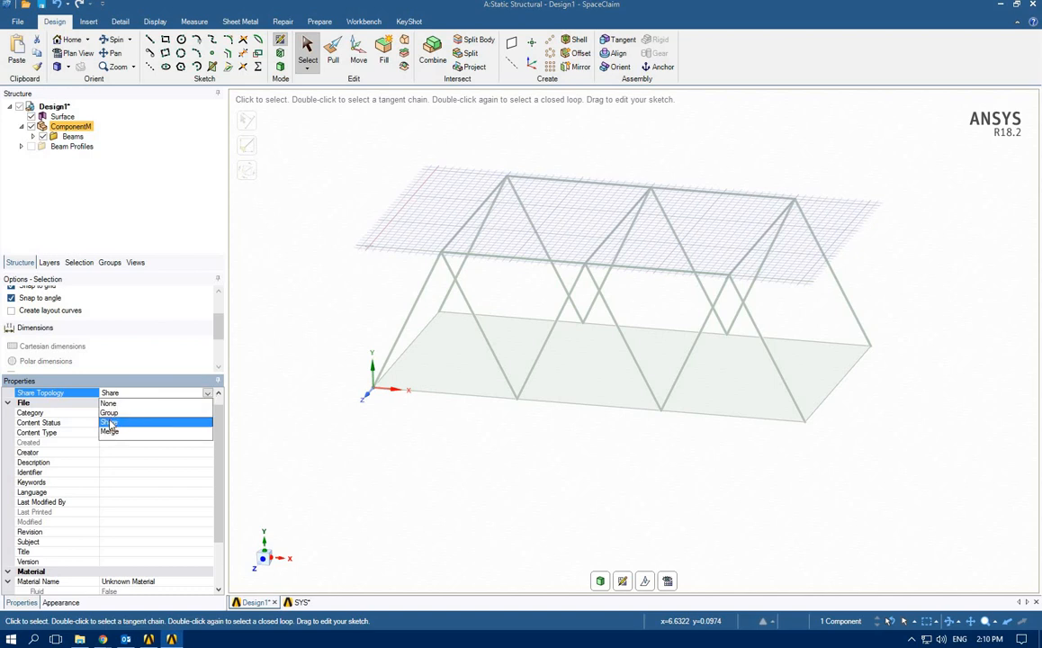
pyautogui.click(108, 423)
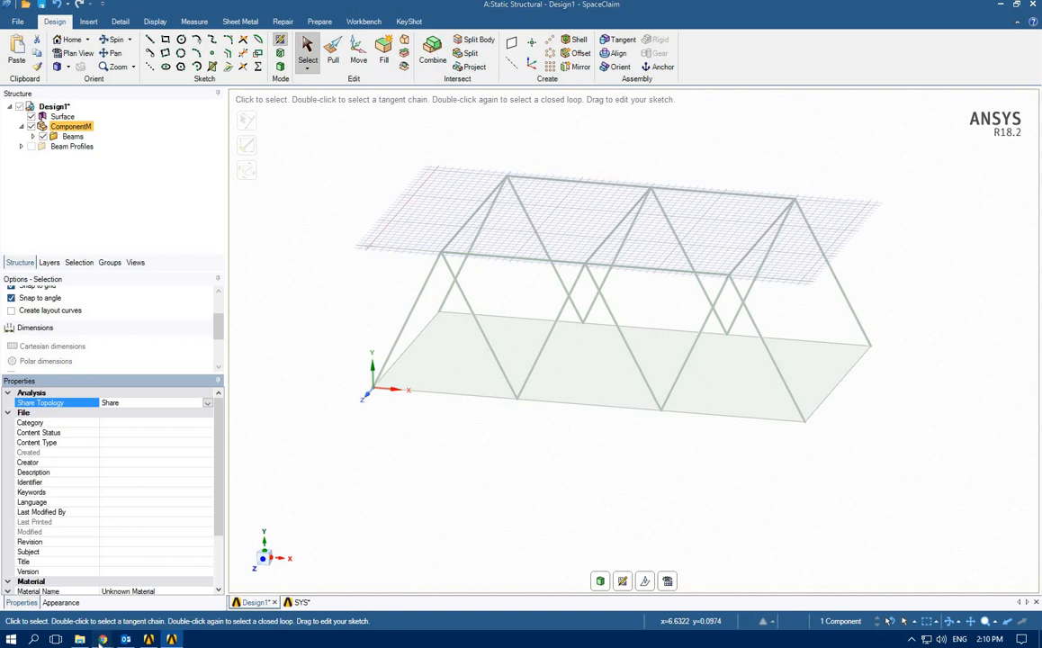
pyautogui.click(175, 607)
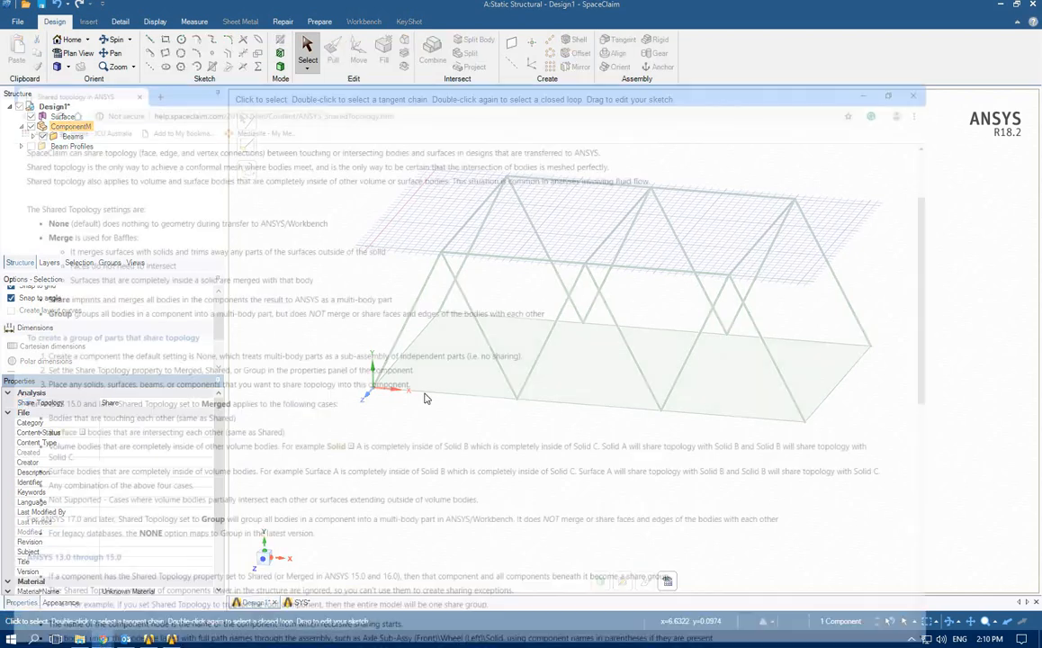
pyautogui.scroll(3, 479, 360)
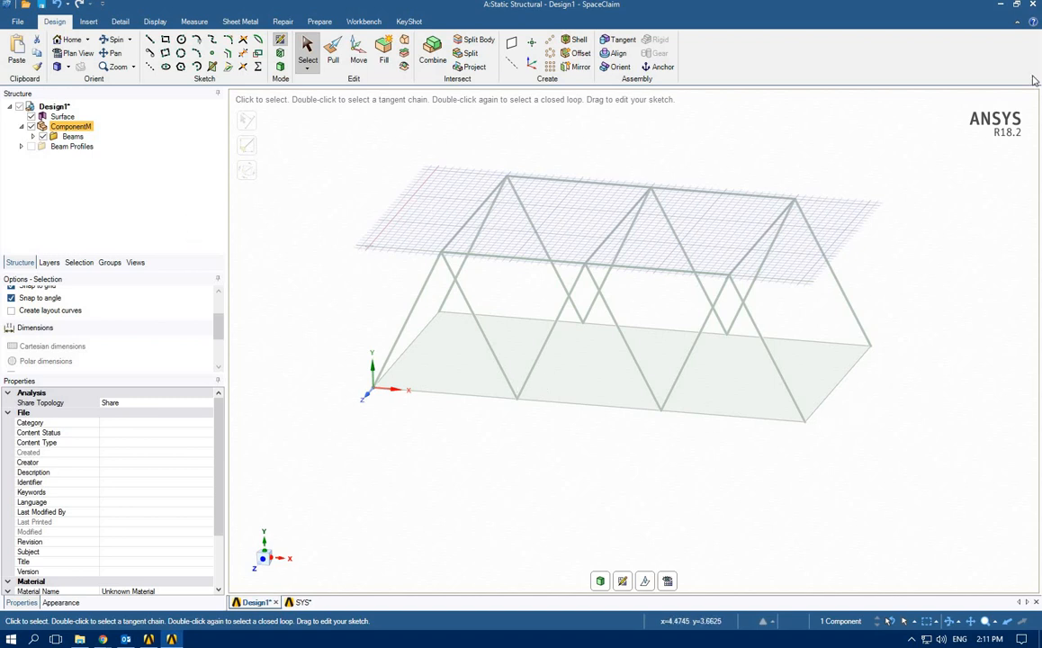
# Step: Close SpaceClaim and open the Static Structural system's Model in Mechanical
pyautogui.click(1032, 5)
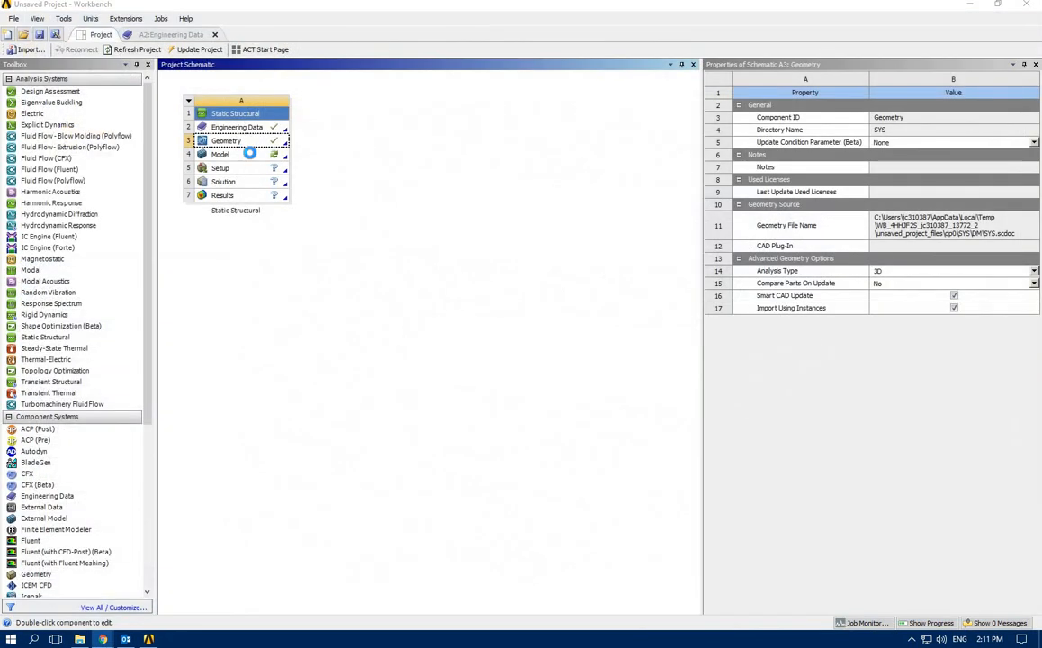
pyautogui.doubleClick(250, 154)
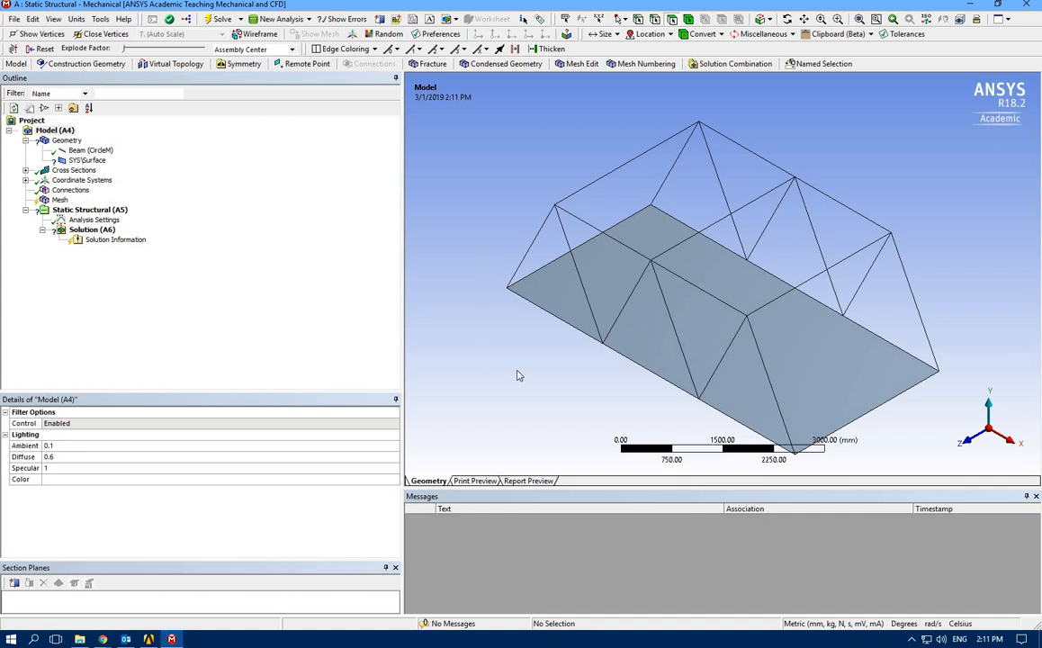
pyautogui.moveTo(506, 368)
pyautogui.mouseDown(button='middle')
pyautogui.moveTo(500, 338)
pyautogui.moveTo(516, 353)
pyautogui.mouseUp(button='middle')
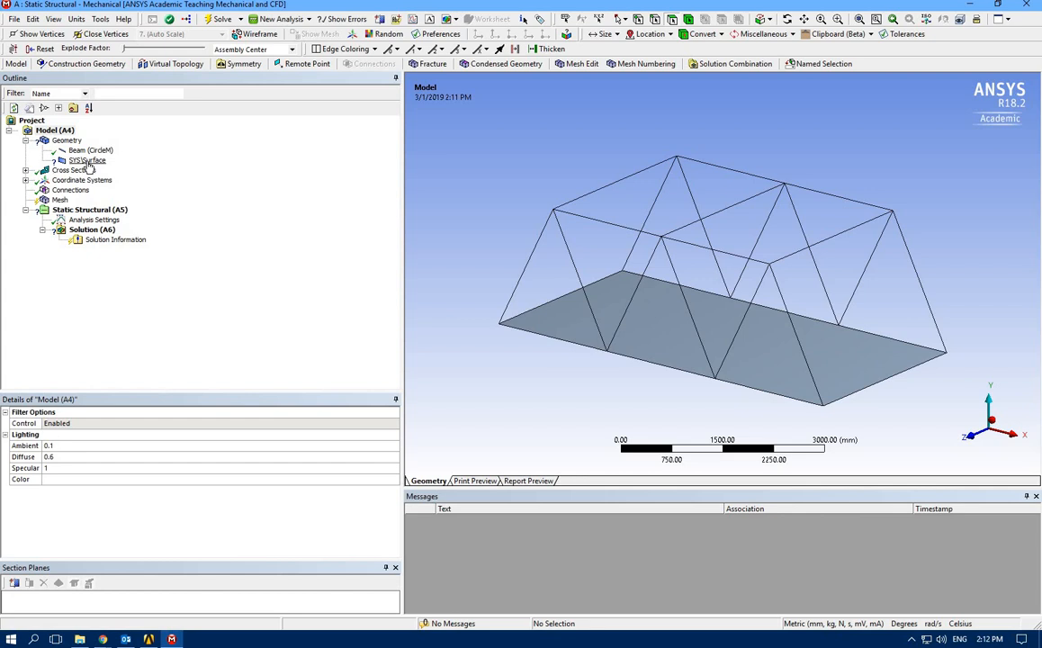
# Step: Set the thickness of the SYS\Surface body to 50 mm
pyautogui.click(86, 160)
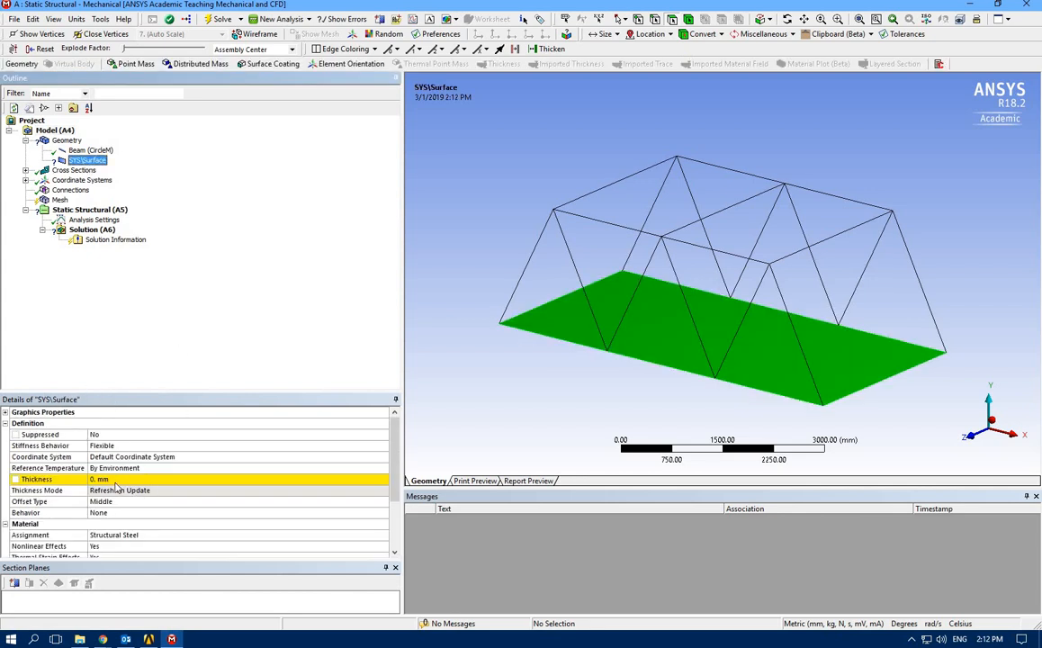
pyautogui.click(115, 482)
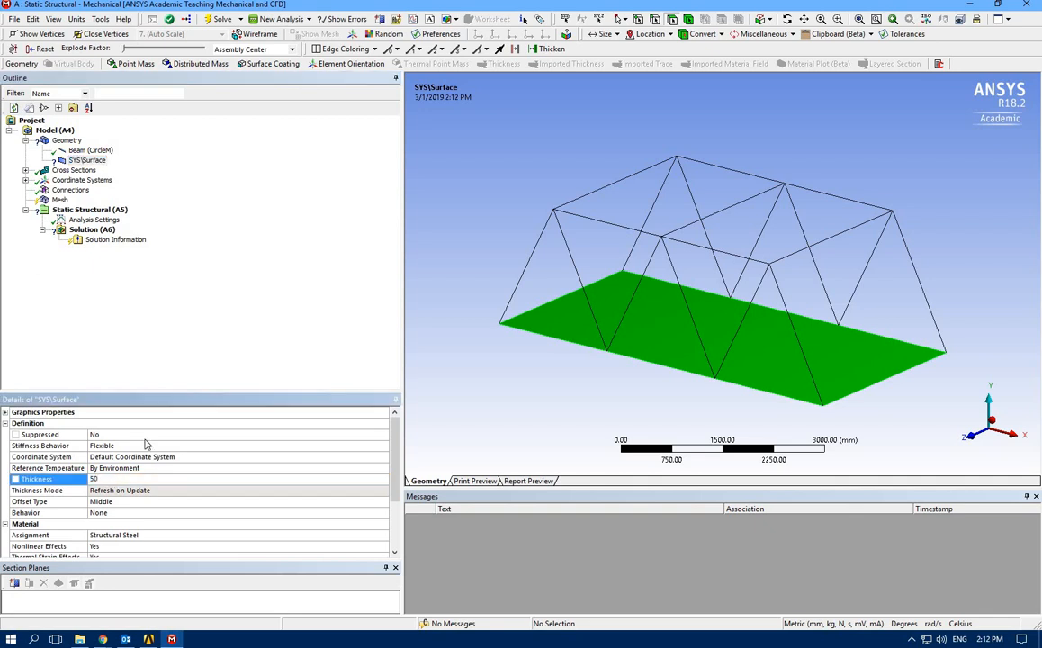
pyautogui.click(175, 366)
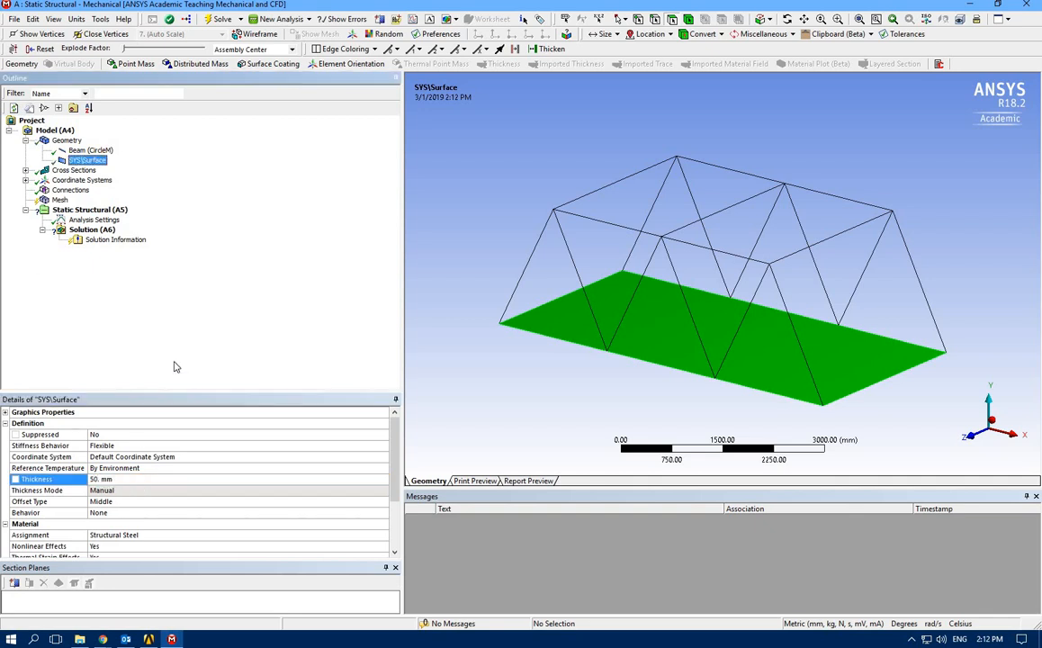
# Step: Insert a manual contact region under Connections
pyautogui.click(71, 190)
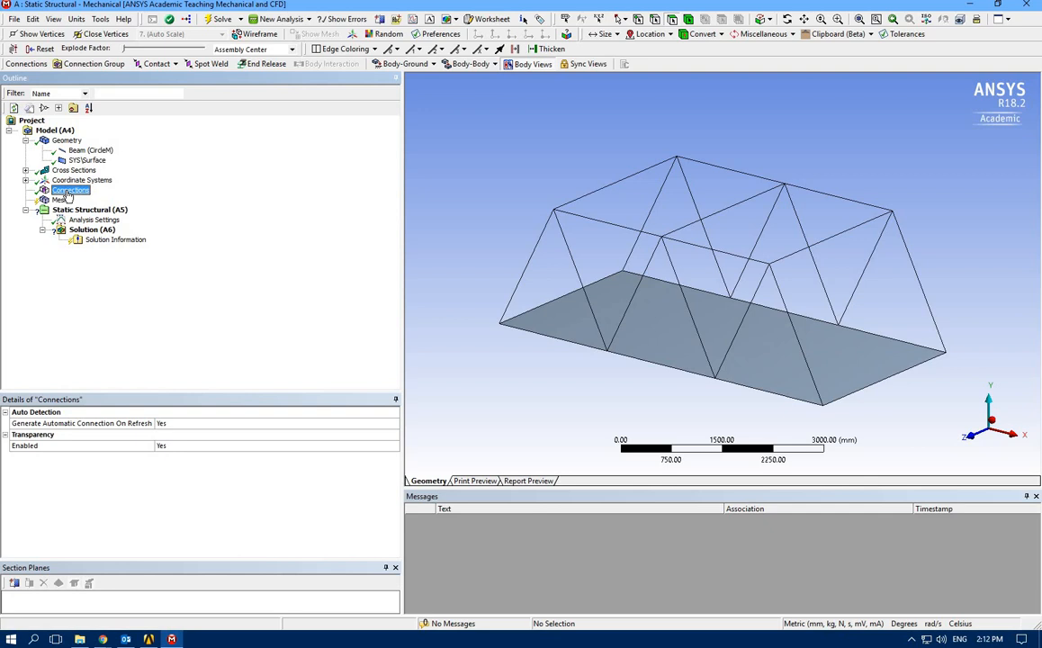
pyautogui.rightClick(68, 192)
pyautogui.moveTo(184, 197)
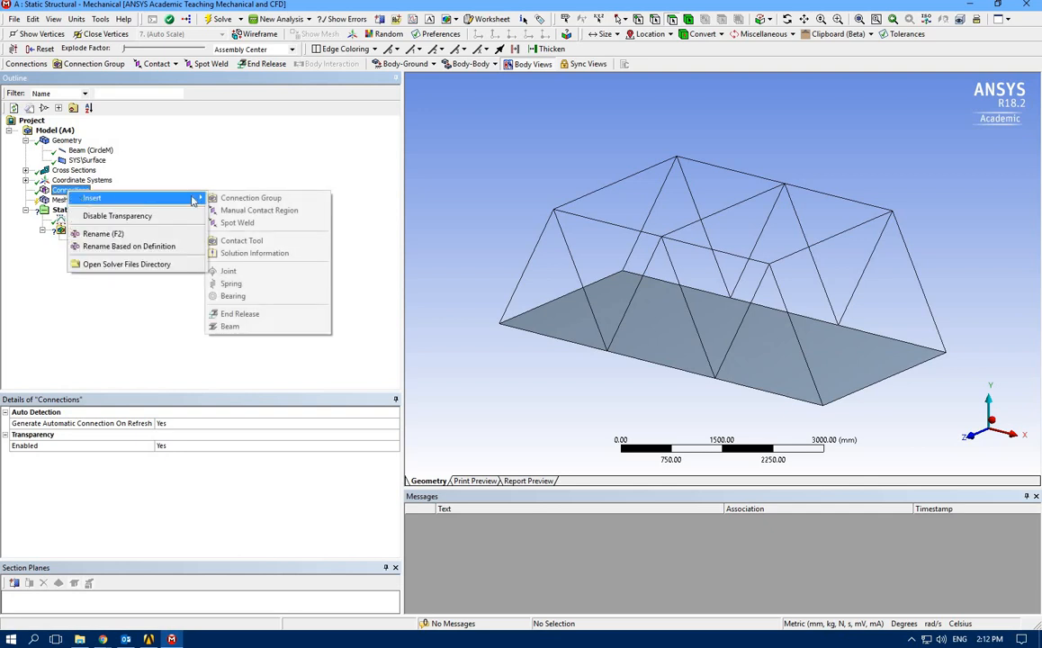
pyautogui.click(259, 212)
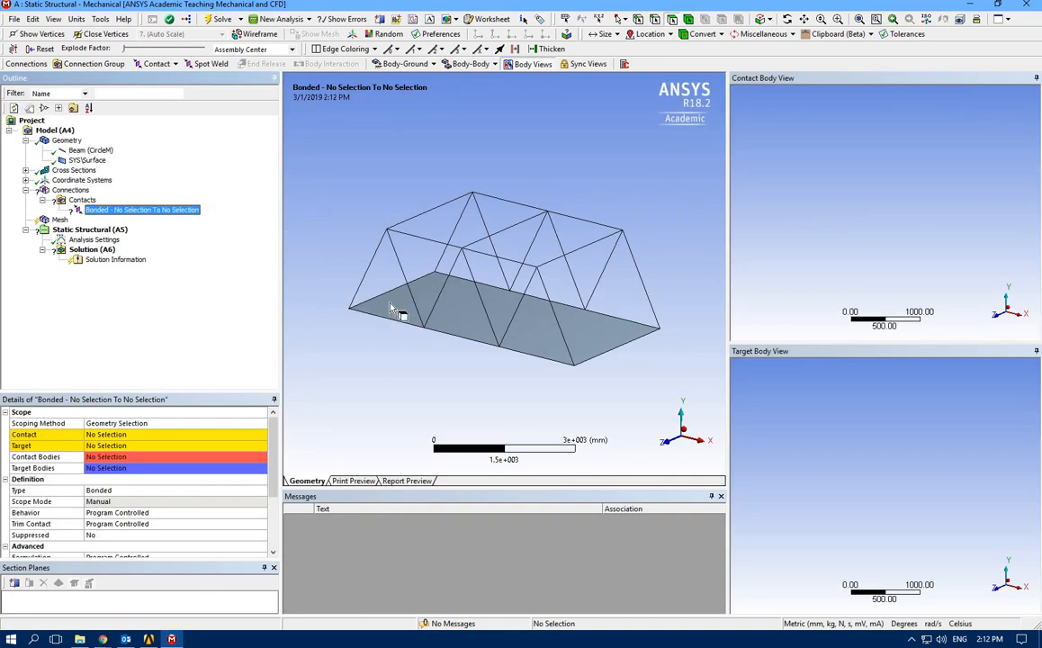
# Step: Hide the base surface body so that only the beams are shown
pyautogui.rightClick(393, 311)
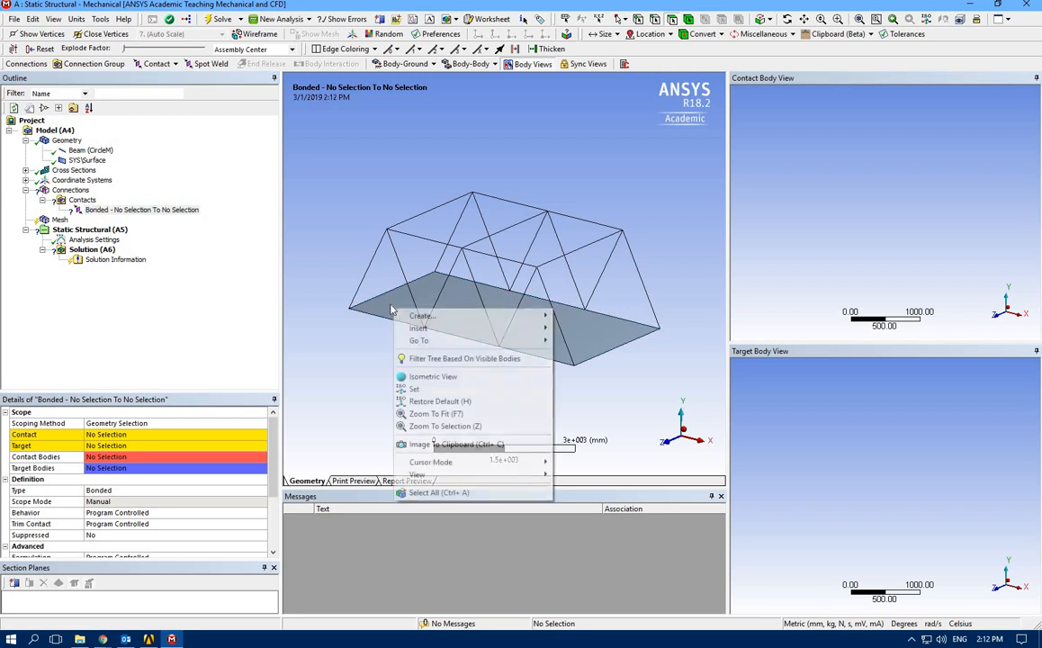
pyautogui.click(390, 309)
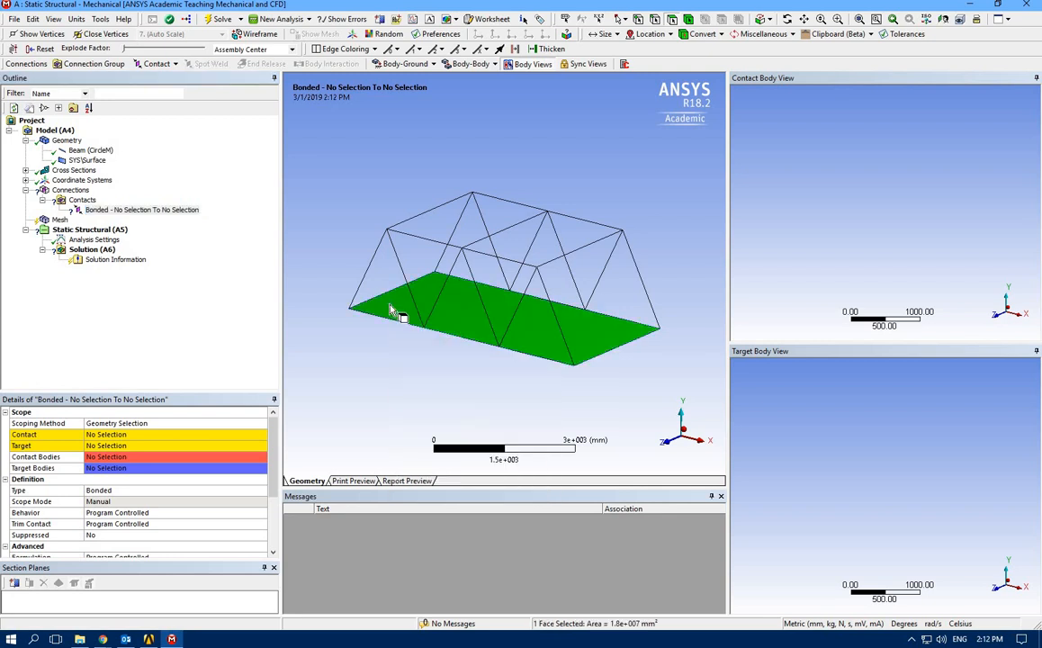
pyautogui.rightClick(392, 309)
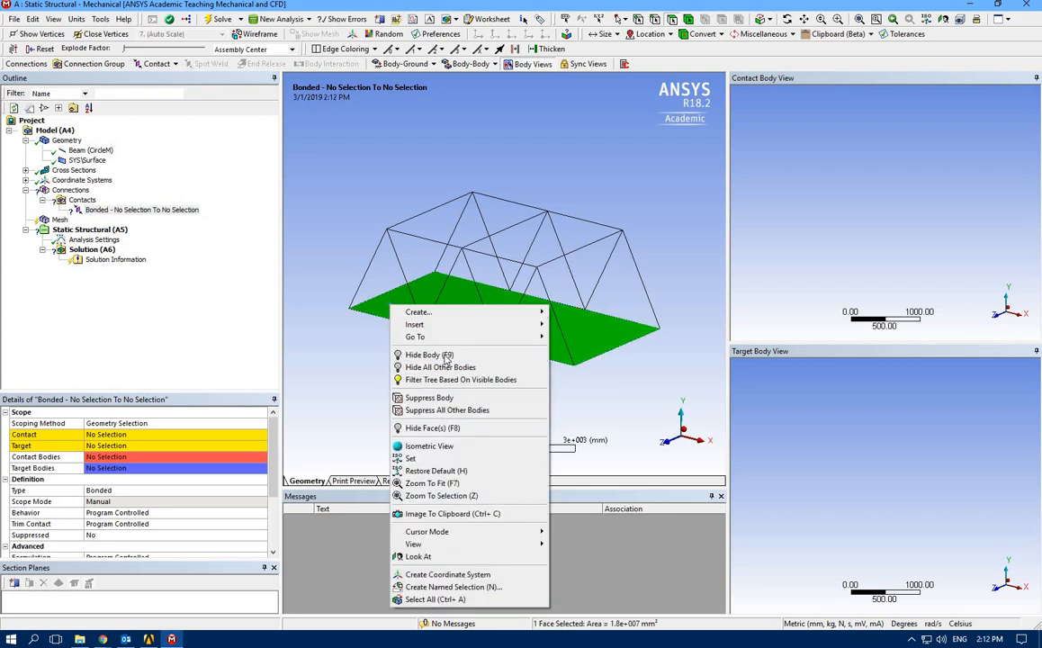
pyautogui.press('Return')
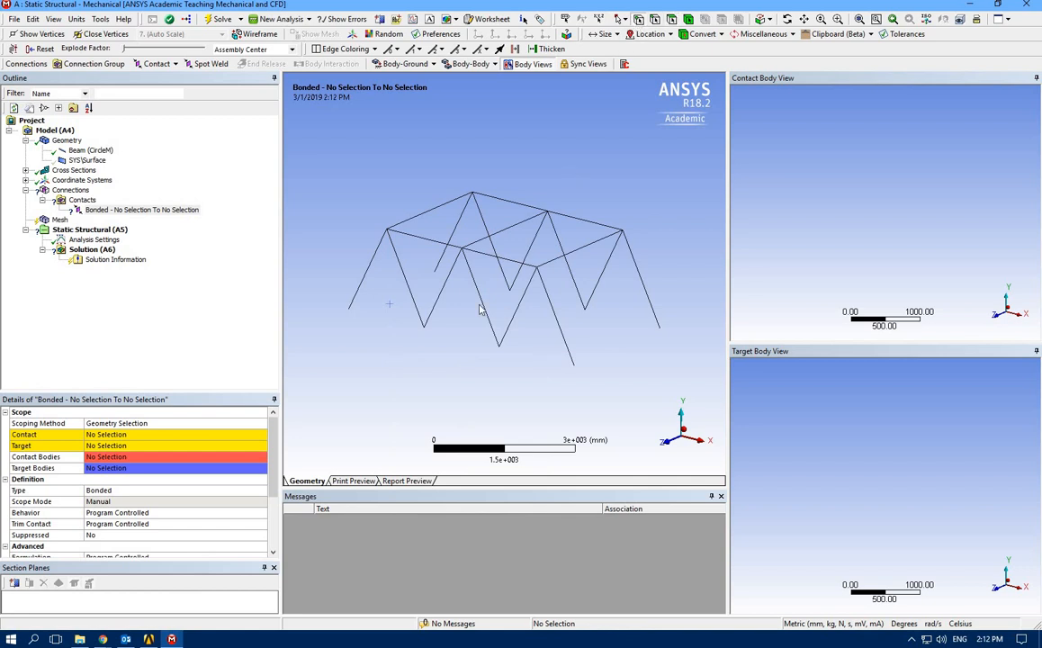
# Step: Assign the eight lower end vertices of the truss beams as the Contact side of the bonded region
pyautogui.click(349, 310)
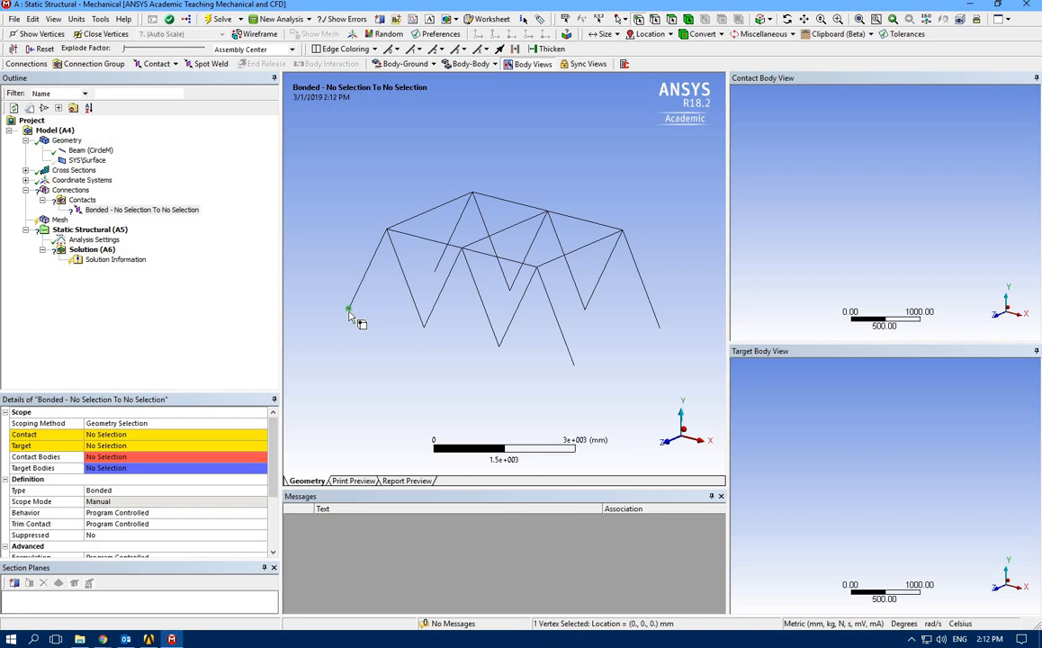
pyautogui.keyDown('ctrl'); pyautogui.click(435, 271); pyautogui.keyUp('ctrl')
pyautogui.keyDown('ctrl'); pyautogui.click(424, 327); pyautogui.keyUp('ctrl')
pyautogui.keyDown('ctrl'); pyautogui.click(574, 365); pyautogui.keyUp('ctrl')
pyautogui.keyDown('ctrl'); pyautogui.click(659, 329); pyautogui.keyUp('ctrl')
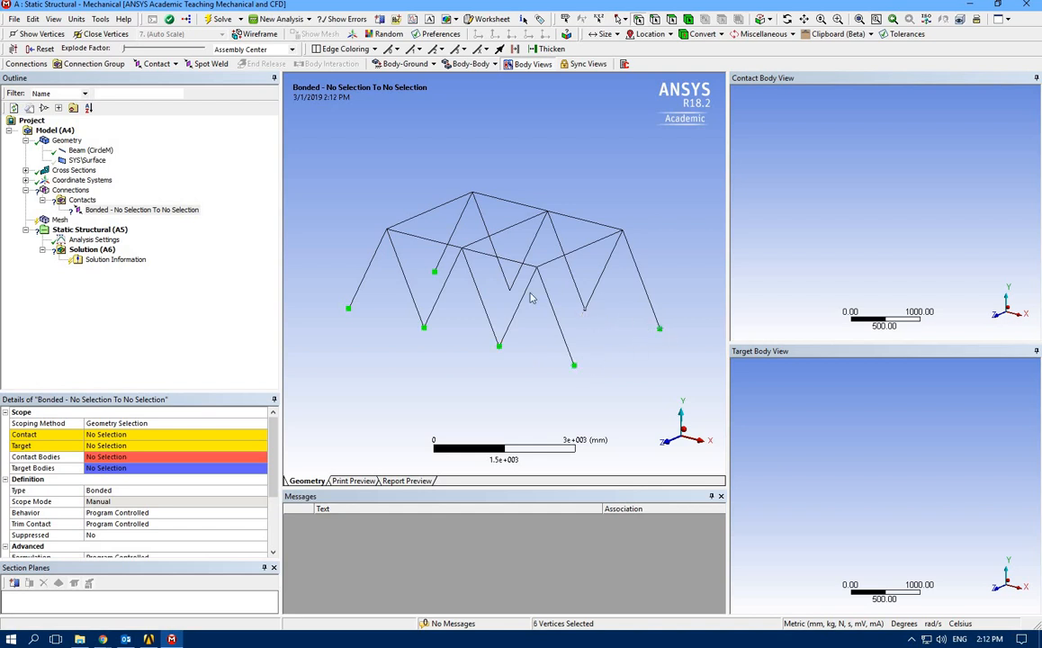
pyautogui.keyDown('ctrl'); pyautogui.click(585, 309); pyautogui.keyUp('ctrl')
pyautogui.keyDown('ctrl'); pyautogui.click(509, 290); pyautogui.keyUp('ctrl')
pyautogui.click(99, 435)
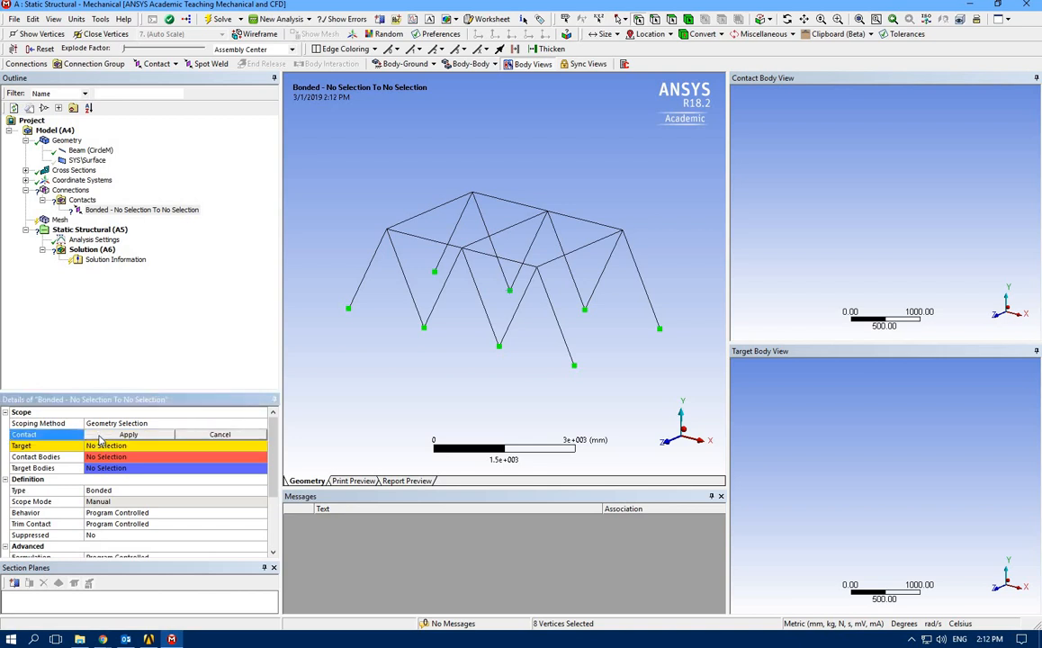
pyautogui.click(112, 435)
# Step: Show all bodies and assign the base surface's two long edges as the Target of the bonded contact
pyautogui.rightClick(374, 387)
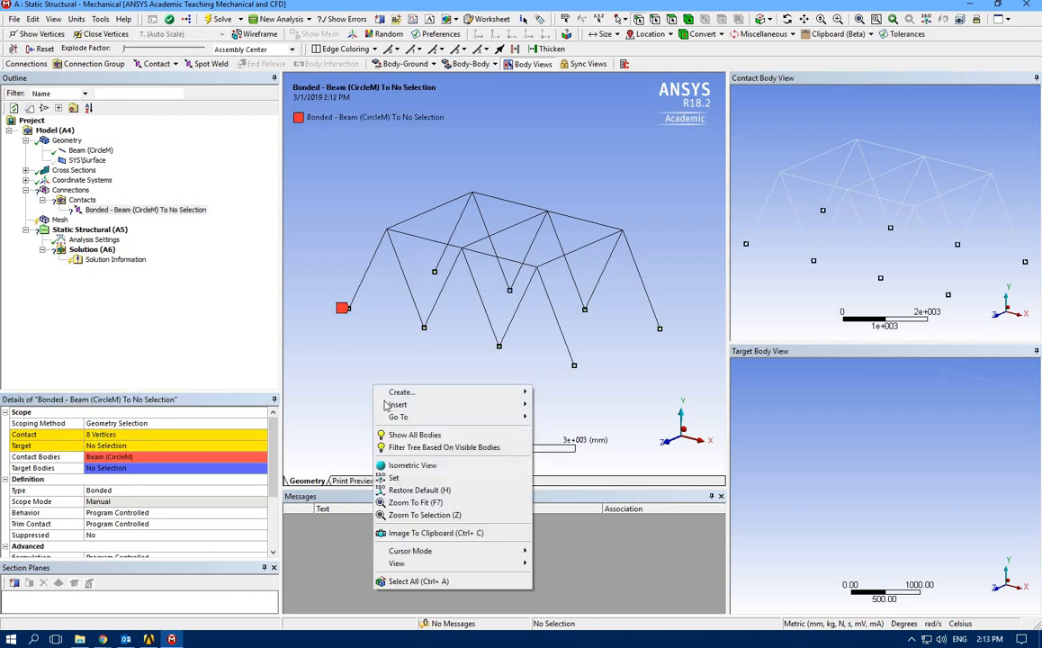
pyautogui.click(401, 435)
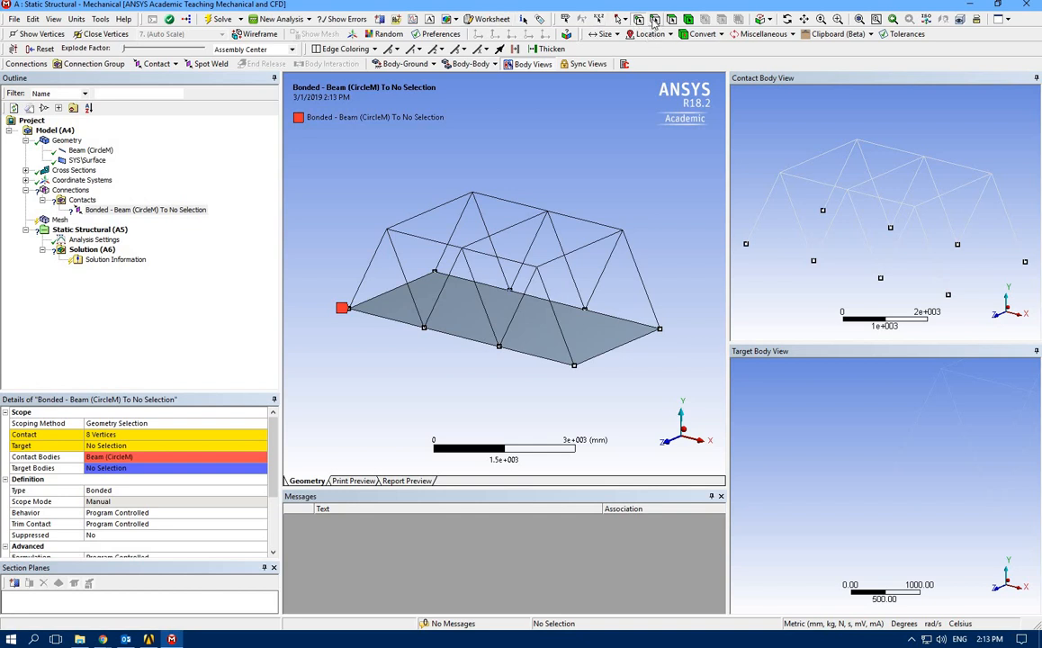
pyautogui.click(396, 324)
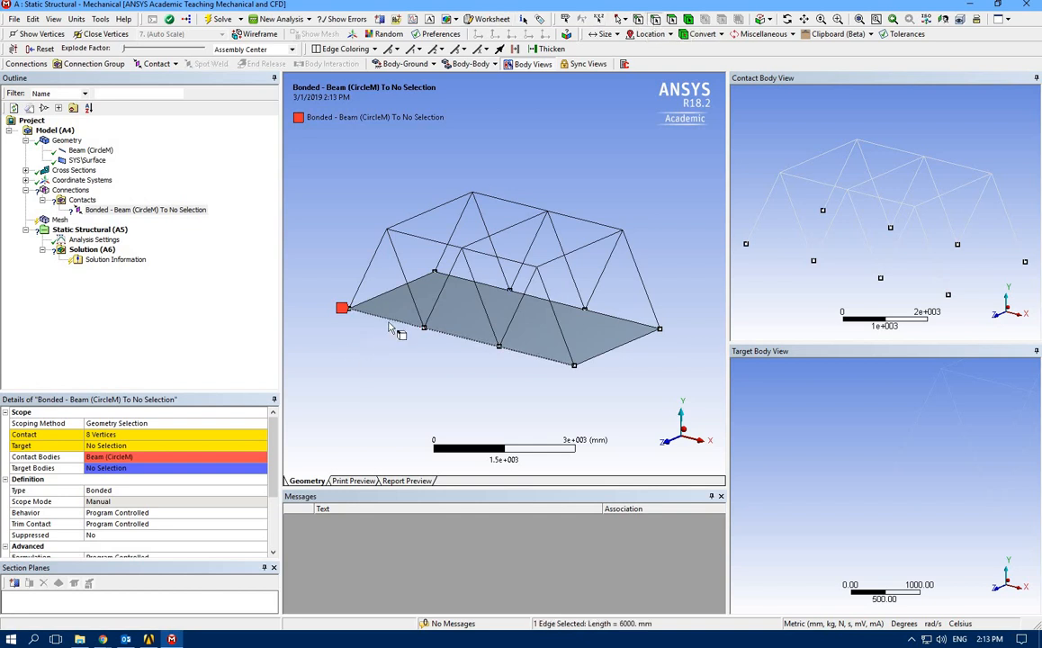
pyautogui.keyDown('ctrl'); pyautogui.click(466, 284); pyautogui.keyUp('ctrl')
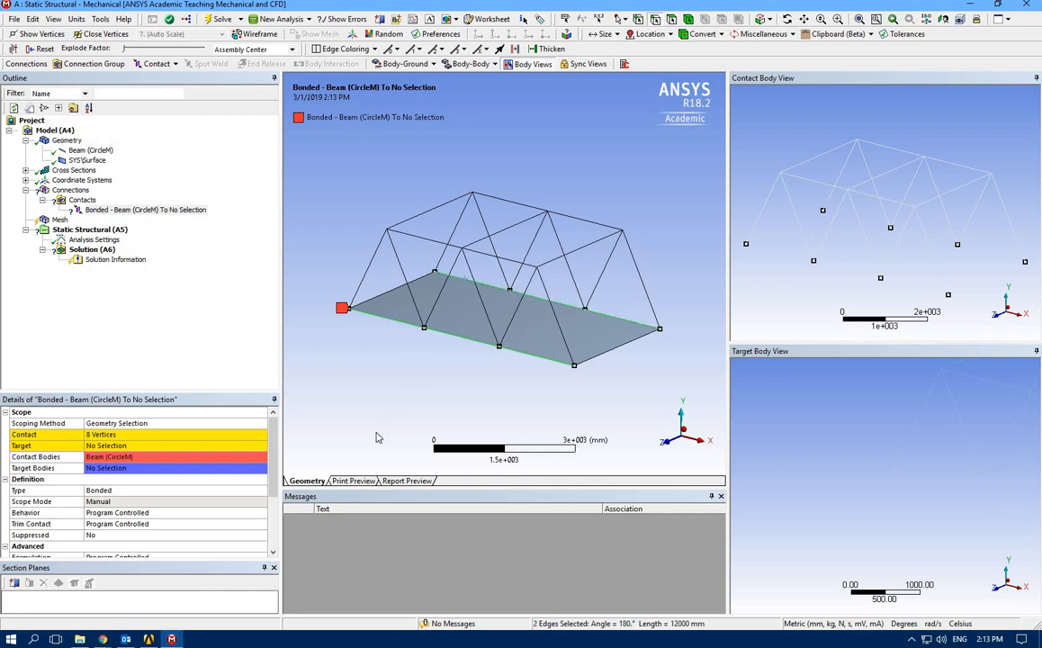
pyautogui.click(93, 447)
pyautogui.click(101, 447)
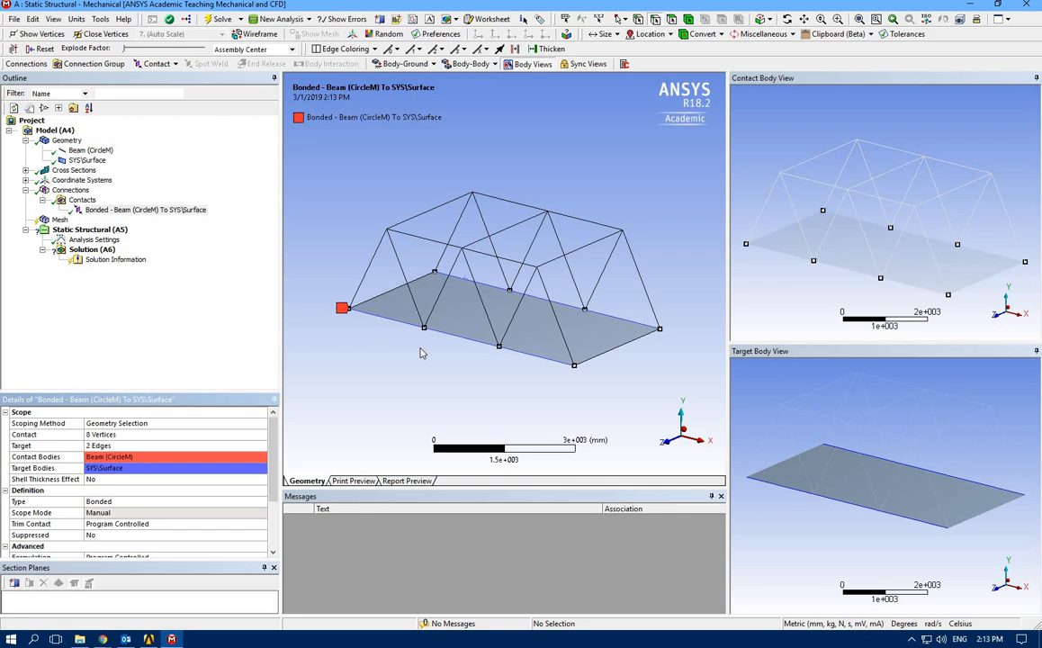
# Step: Generate the mesh for the truss beams and the base surface with the default mesh settings
pyautogui.click(60, 220)
pyautogui.rightClick(62, 222)
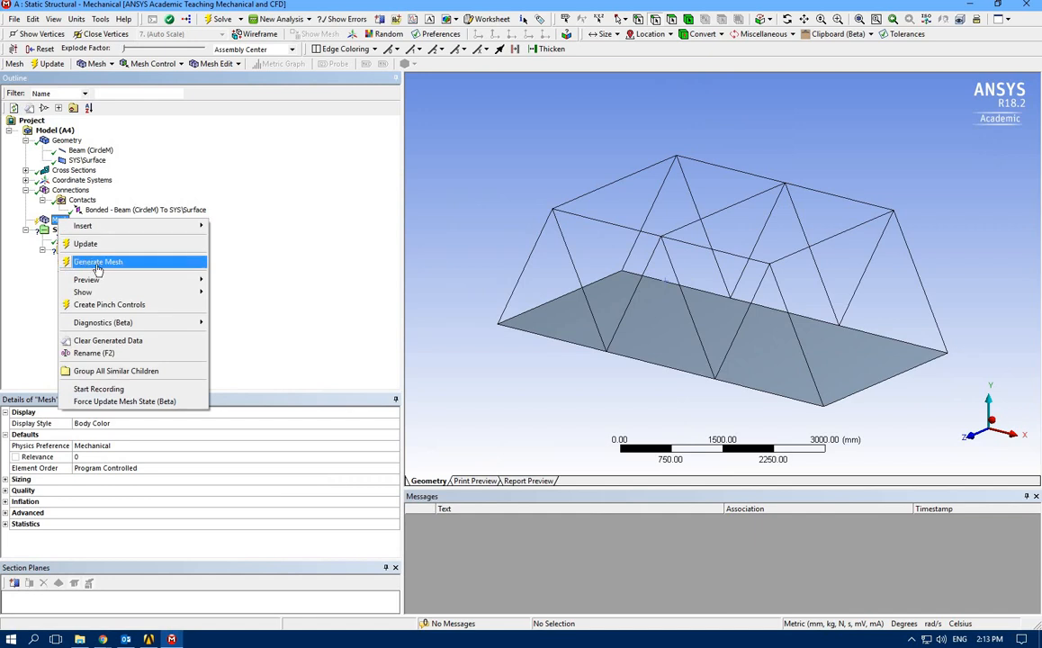
pyautogui.click(97, 262)
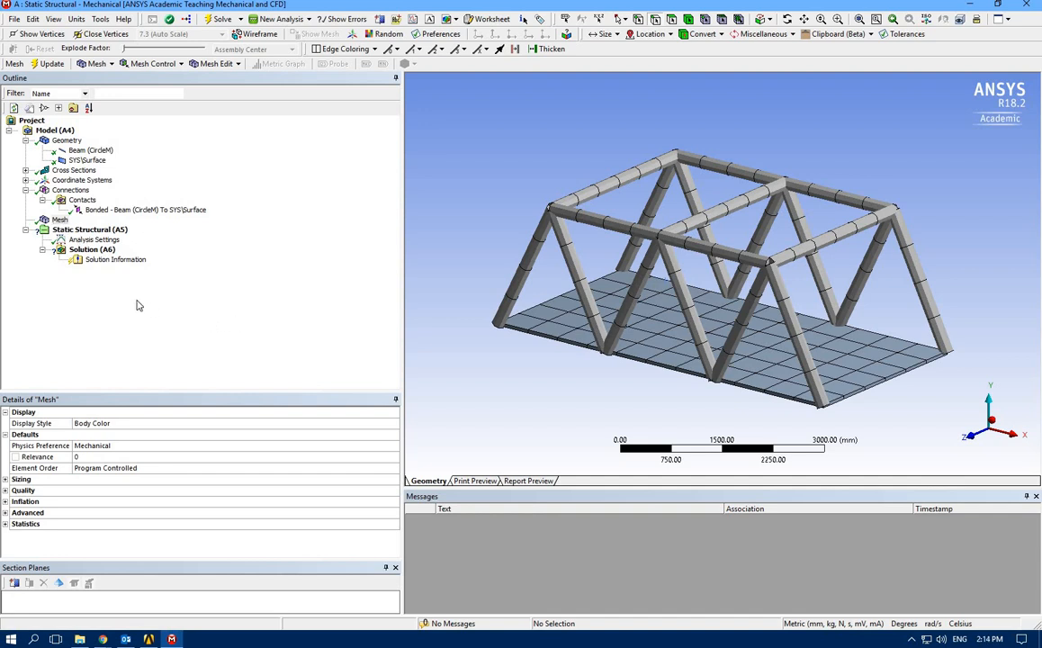
# Step: Add a Fixed Support to the base surface's short edge at the negative X end of the bridge
pyautogui.click(90, 230)
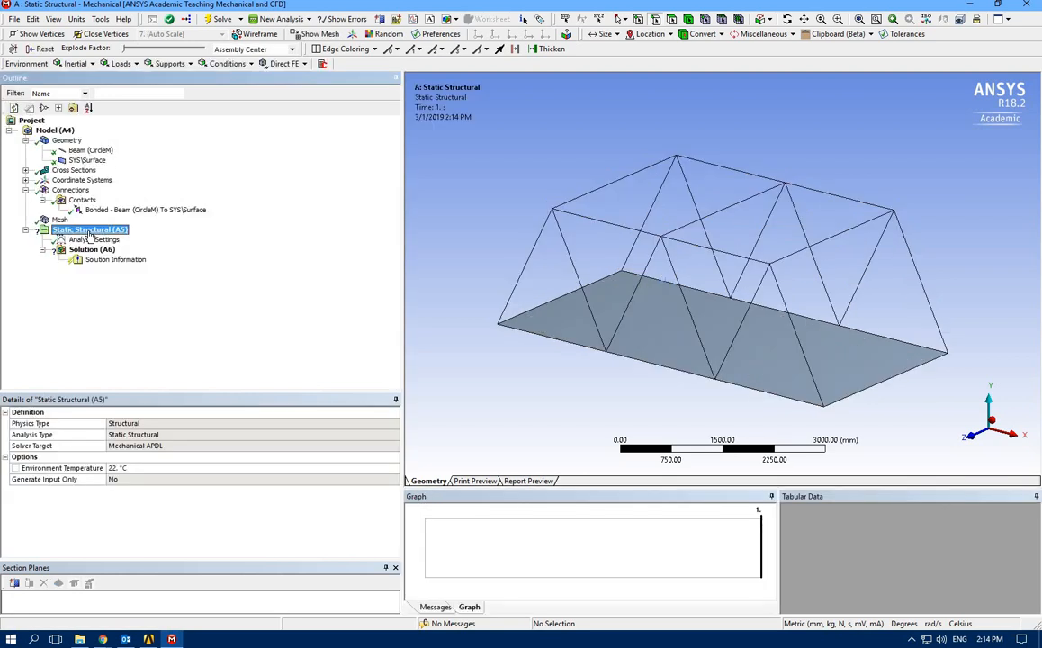
pyautogui.click(169, 63)
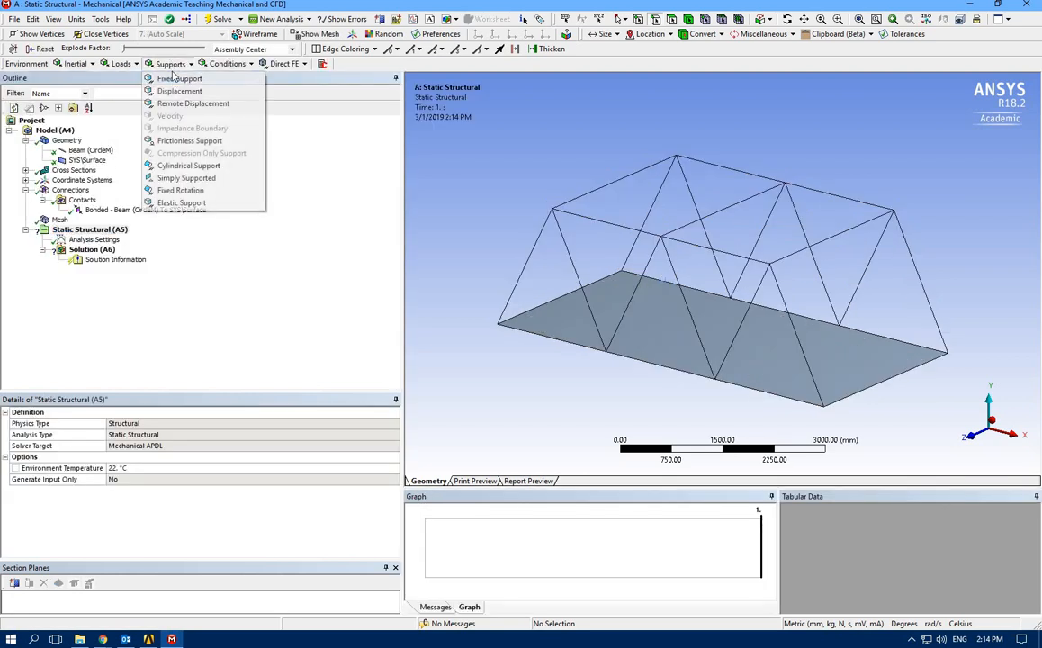
pyautogui.click(176, 79)
pyautogui.moveTo(527, 320); pyautogui.dragTo(556, 317, button='middle')
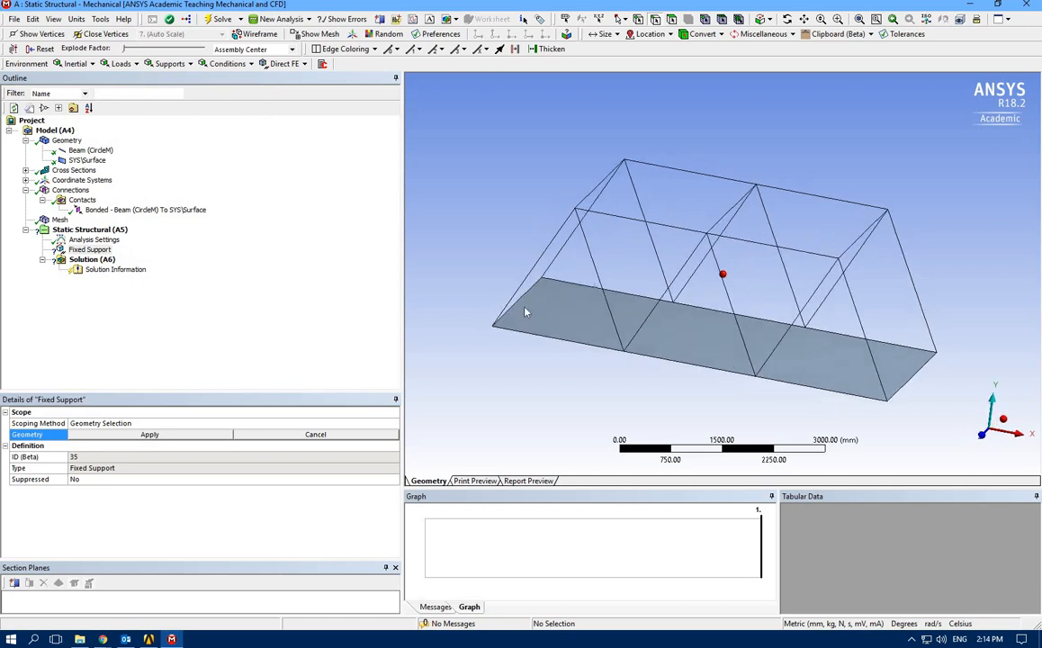
pyautogui.click(522, 299)
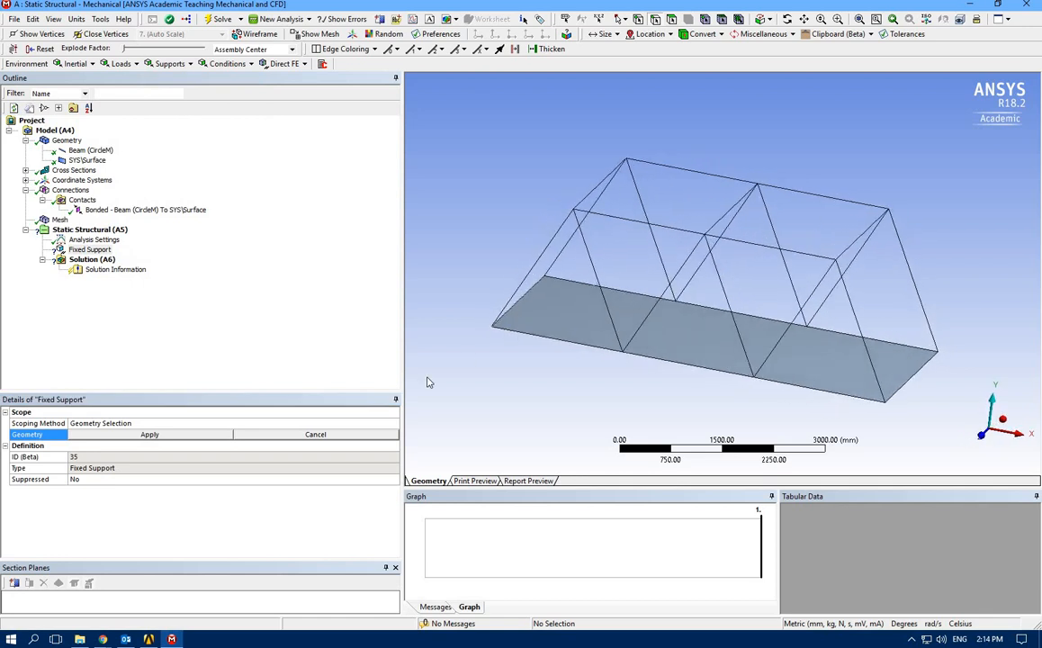
pyautogui.click(189, 435)
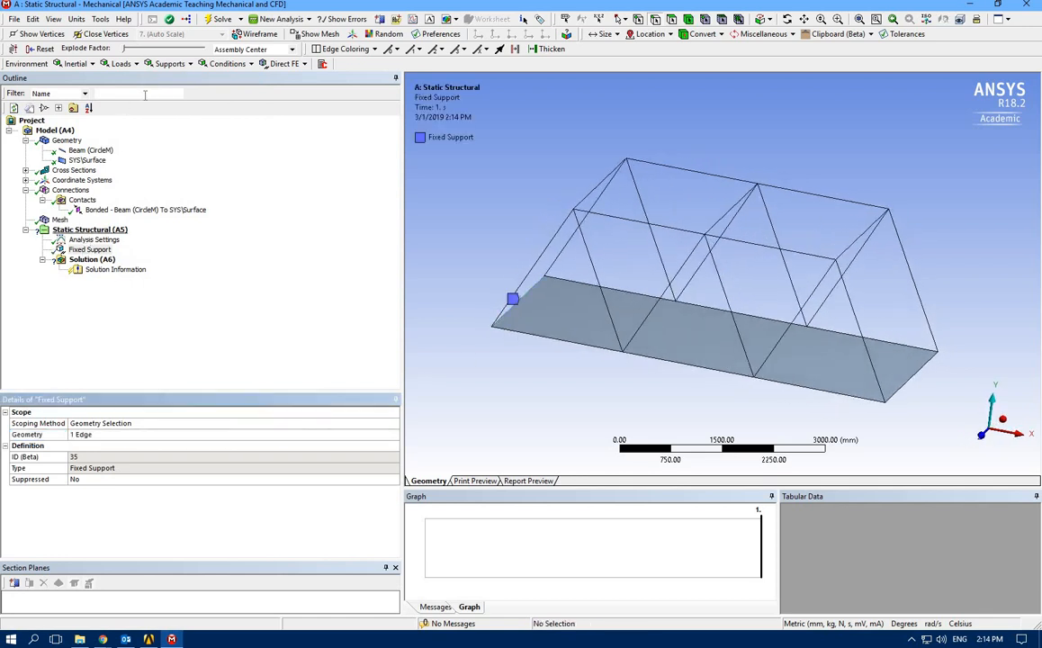
# Step: Add a Displacement support on the base surface's short edge at the positive X end, with Y set to 0 mm and X and Z free
pyautogui.click(169, 63)
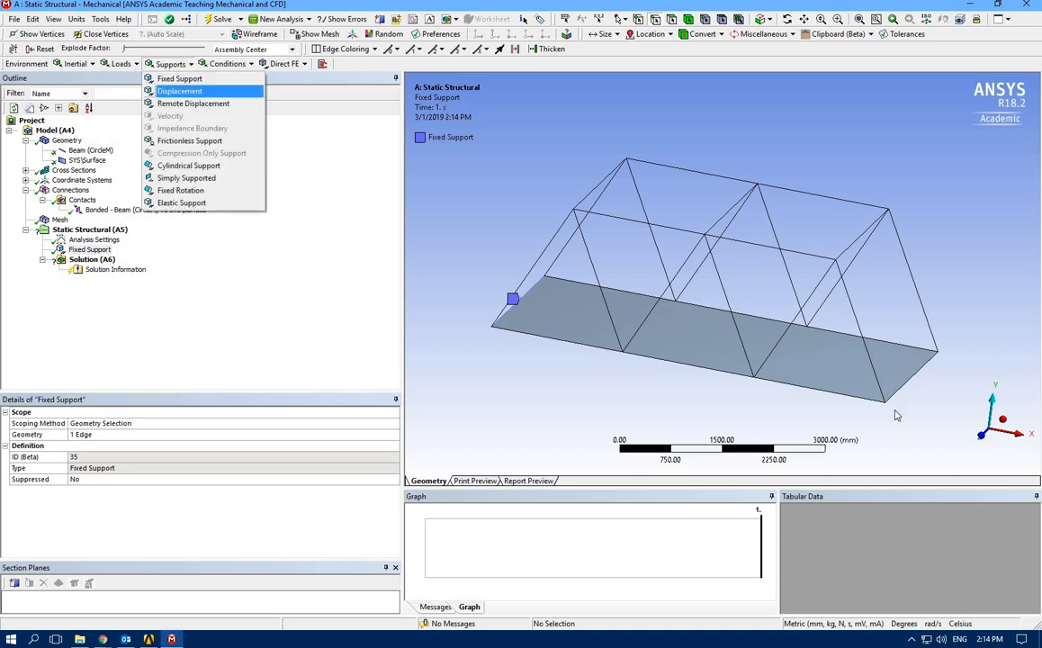
pyautogui.click(178, 91)
pyautogui.click(869, 410)
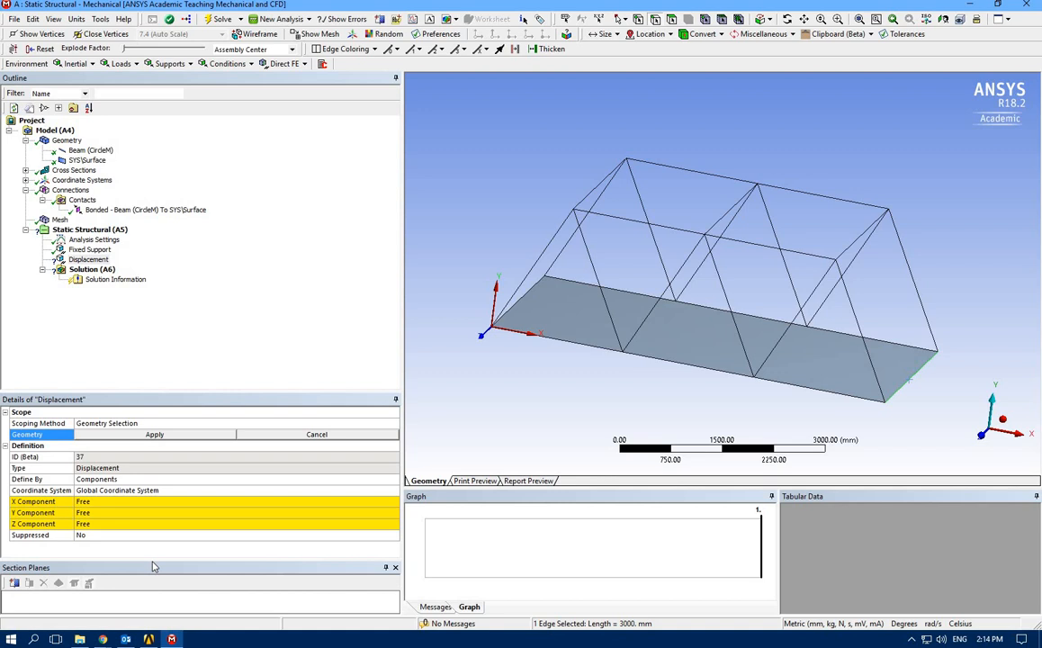
pyautogui.click(101, 513)
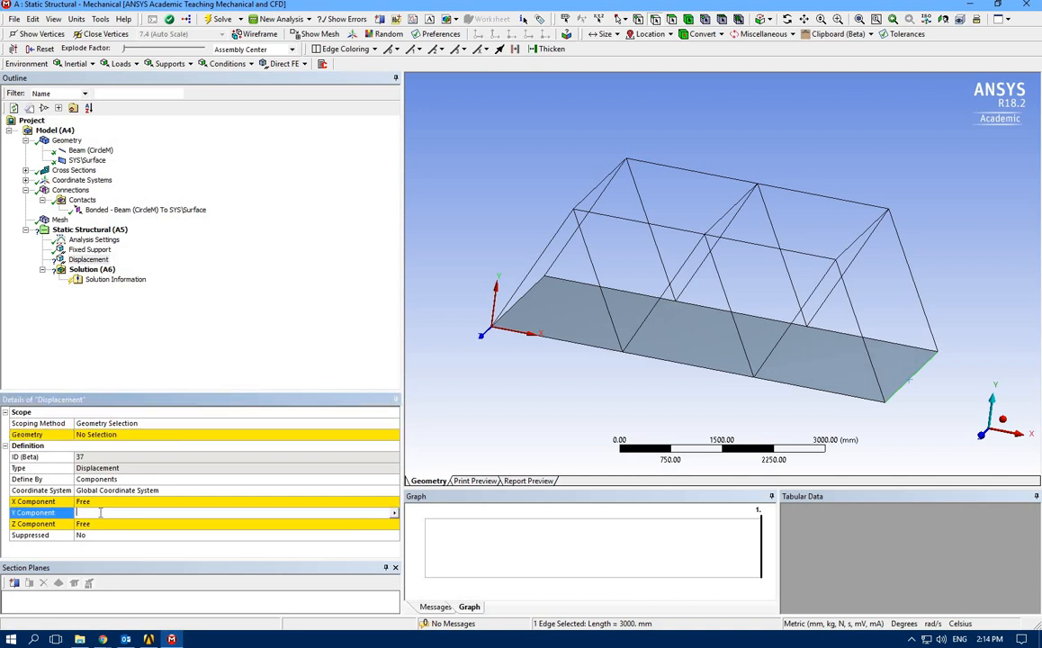
pyautogui.write('0')
pyautogui.press('Return')
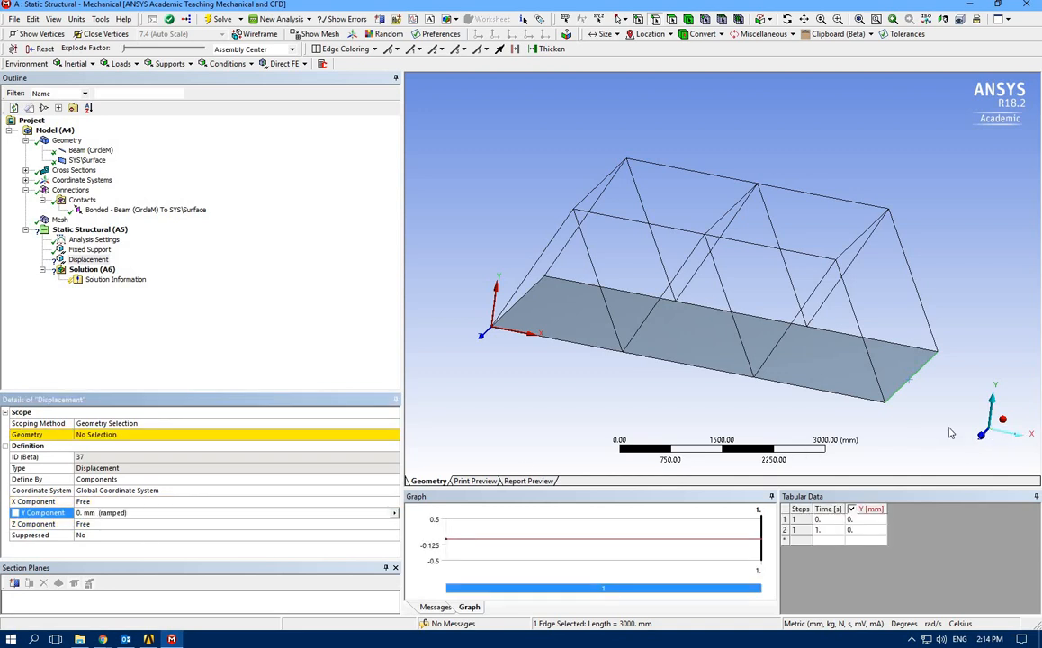
pyautogui.moveTo(949, 433); pyautogui.dragTo(879, 433, button='middle')
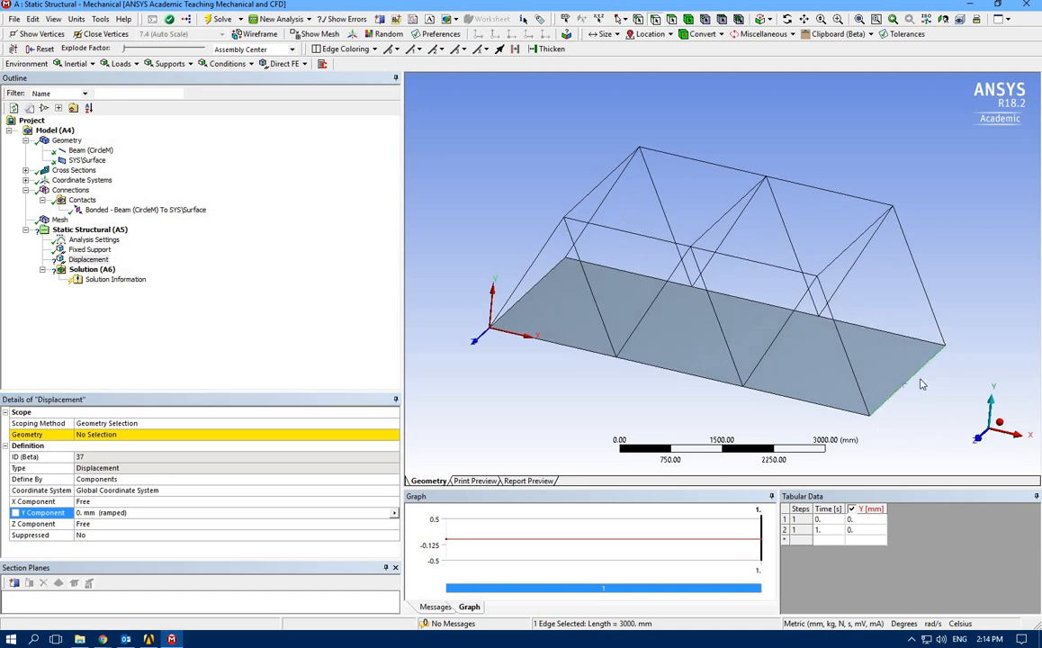
pyautogui.moveTo(593, 357); pyautogui.dragTo(616, 367, button='middle')
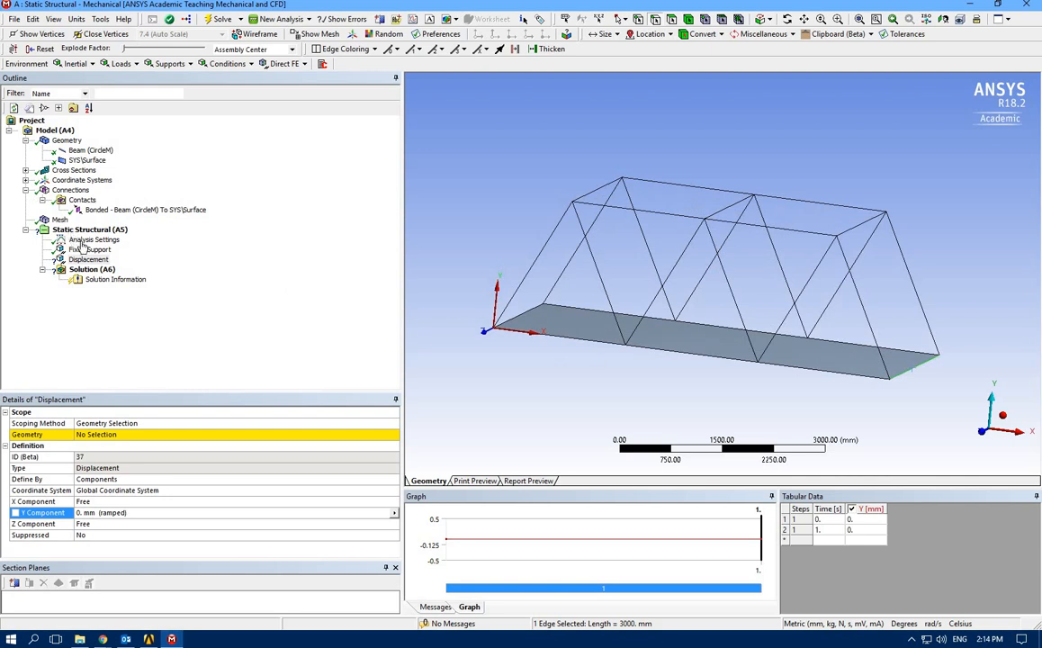
pyautogui.click(99, 435)
pyautogui.click(101, 434)
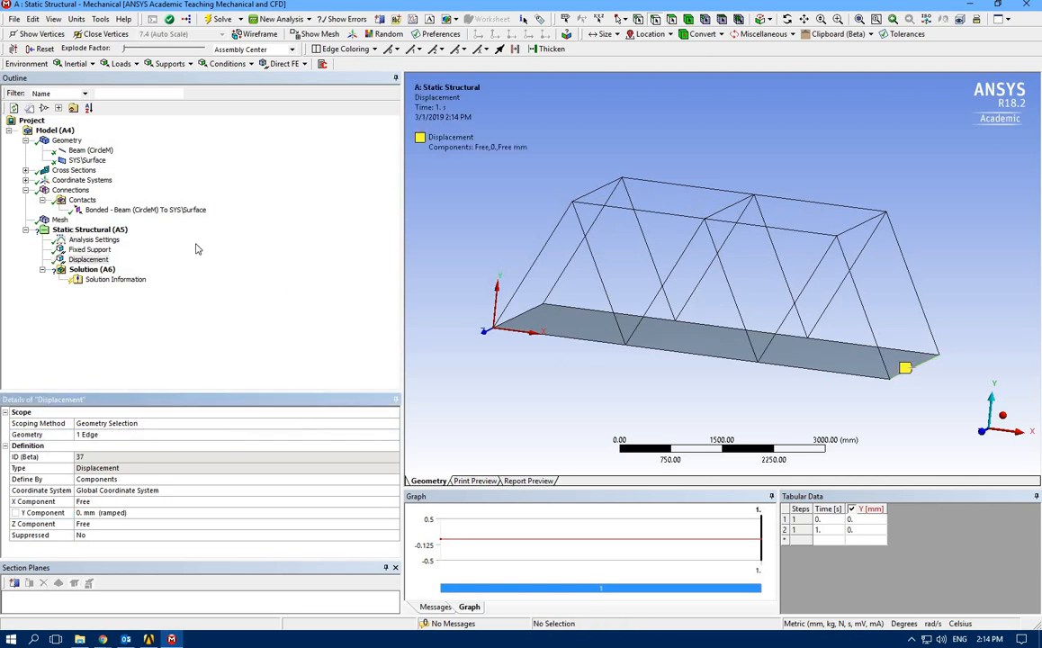
# Step: Apply a Pressure of 0.01 MPa normal to the base surface's face
pyautogui.click(108, 229)
pyautogui.moveTo(461, 295); pyautogui.dragTo(509, 335, button='middle')
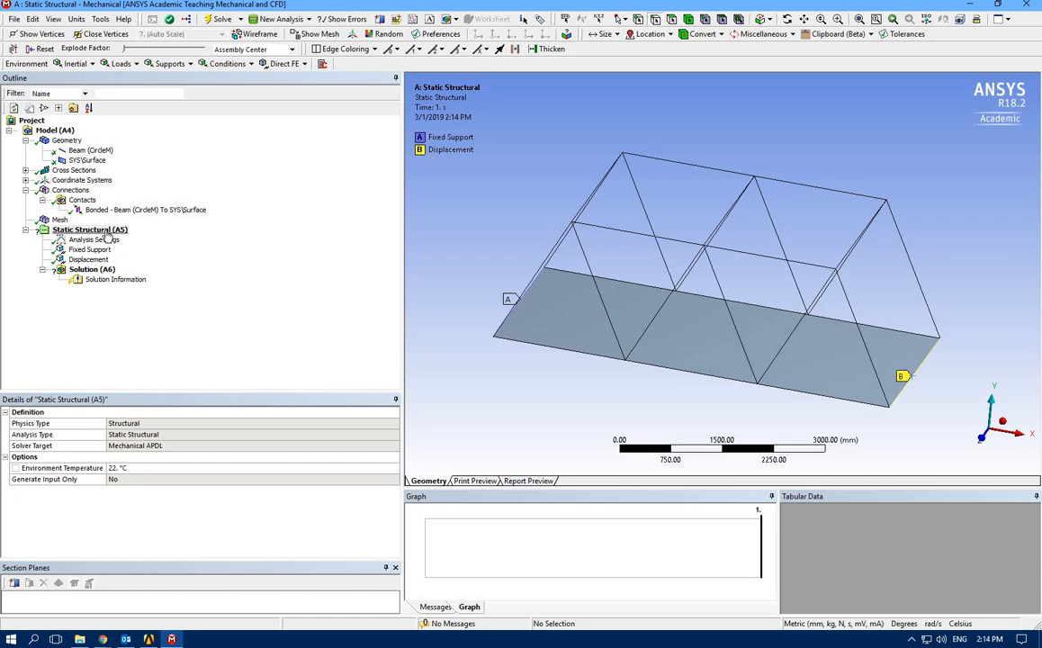
pyautogui.click(120, 63)
pyautogui.click(126, 79)
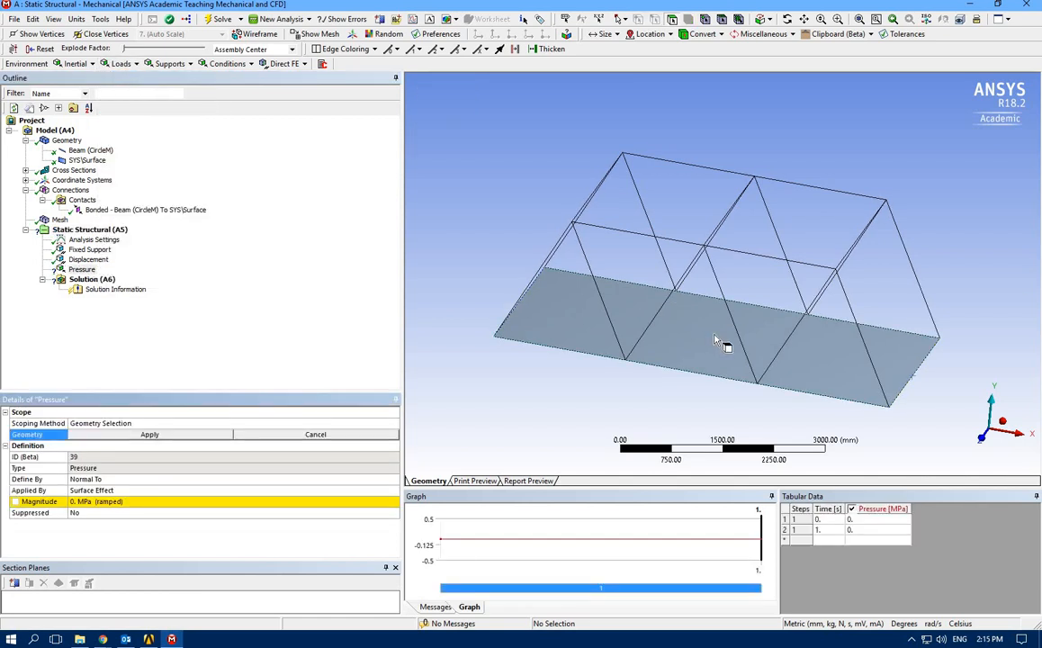
pyautogui.click(706, 348)
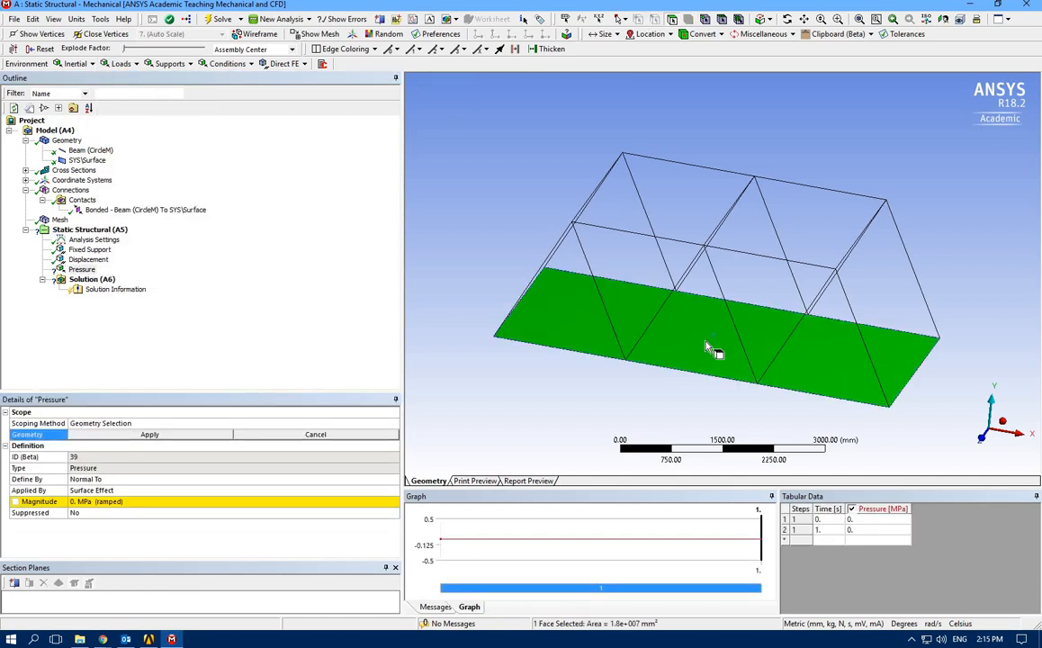
pyautogui.click(126, 434)
pyautogui.click(79, 501)
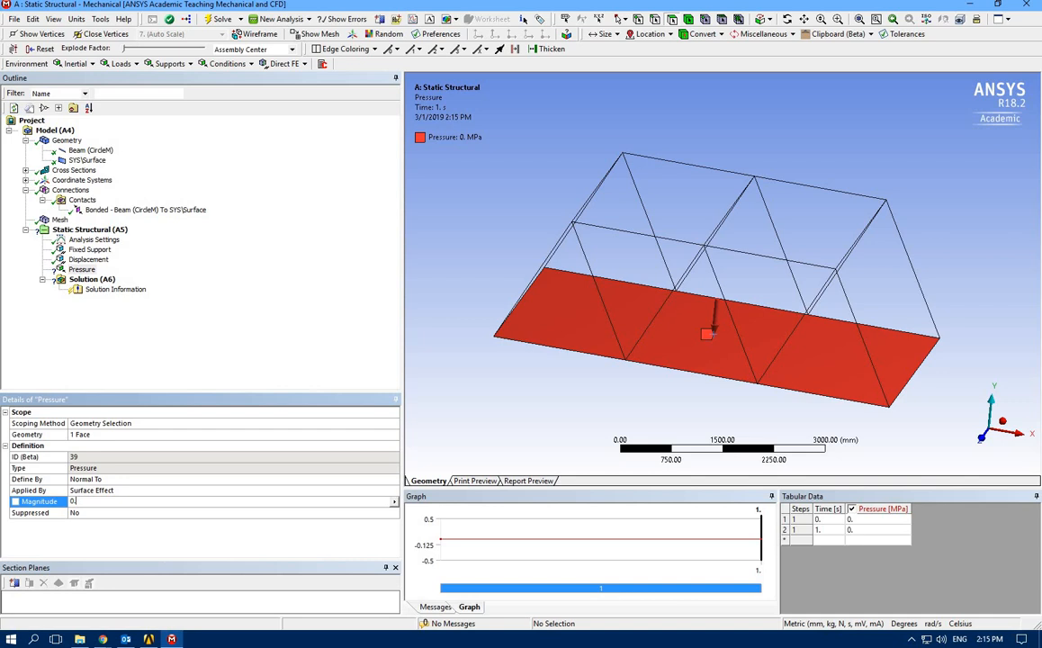
pyautogui.press('Return')
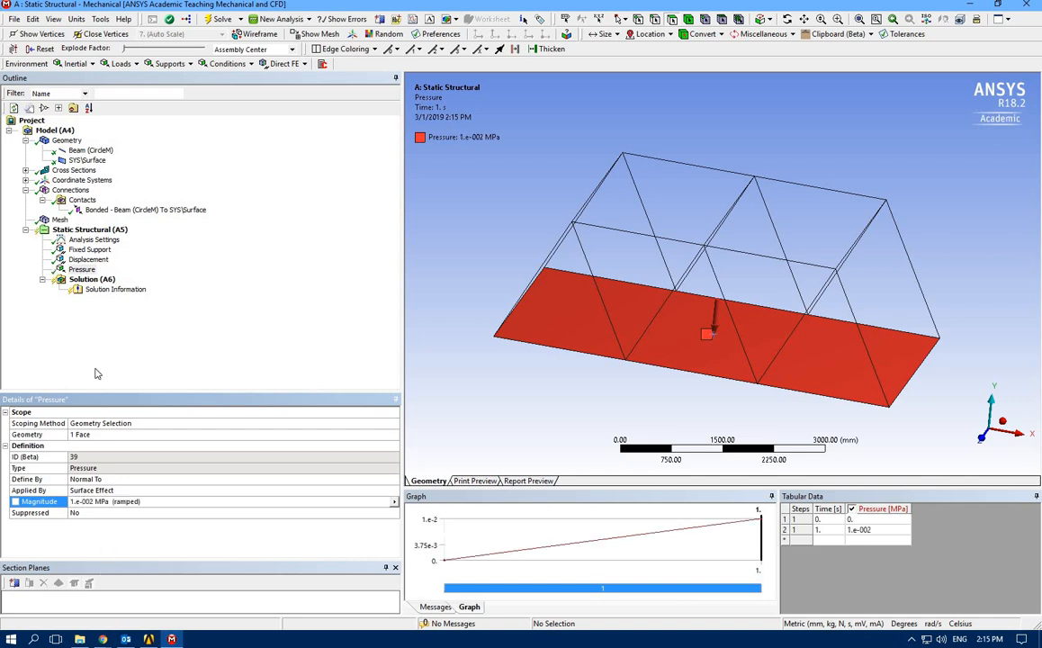
# Step: Add Total Deformation and Equivalent (von-Mises) Stress results to the Solution for all bodies
pyautogui.click(91, 280)
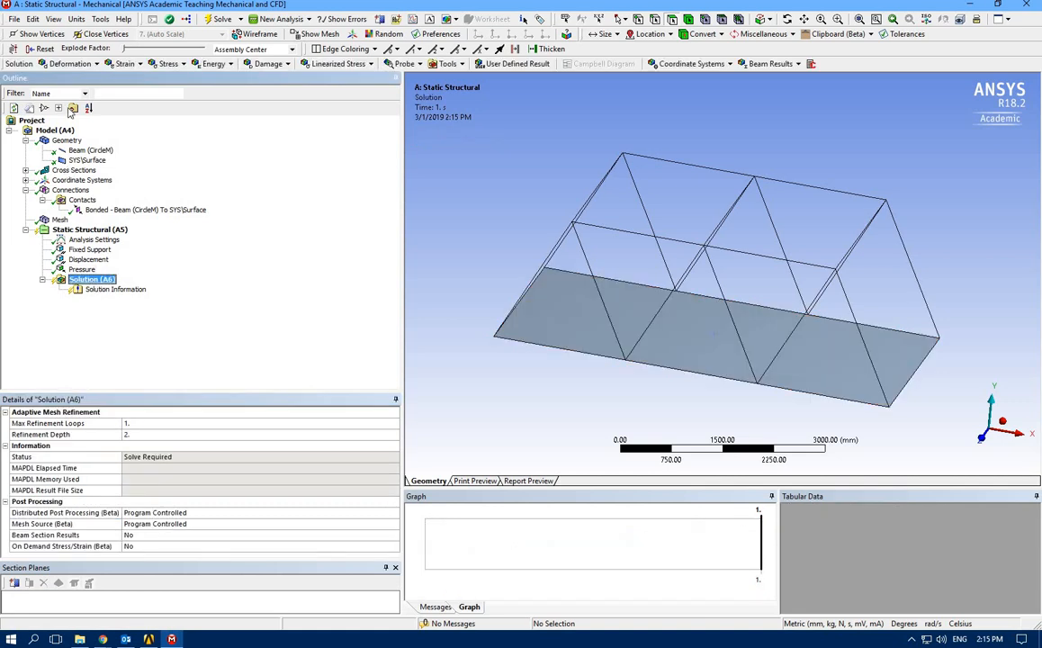
pyautogui.click(74, 64)
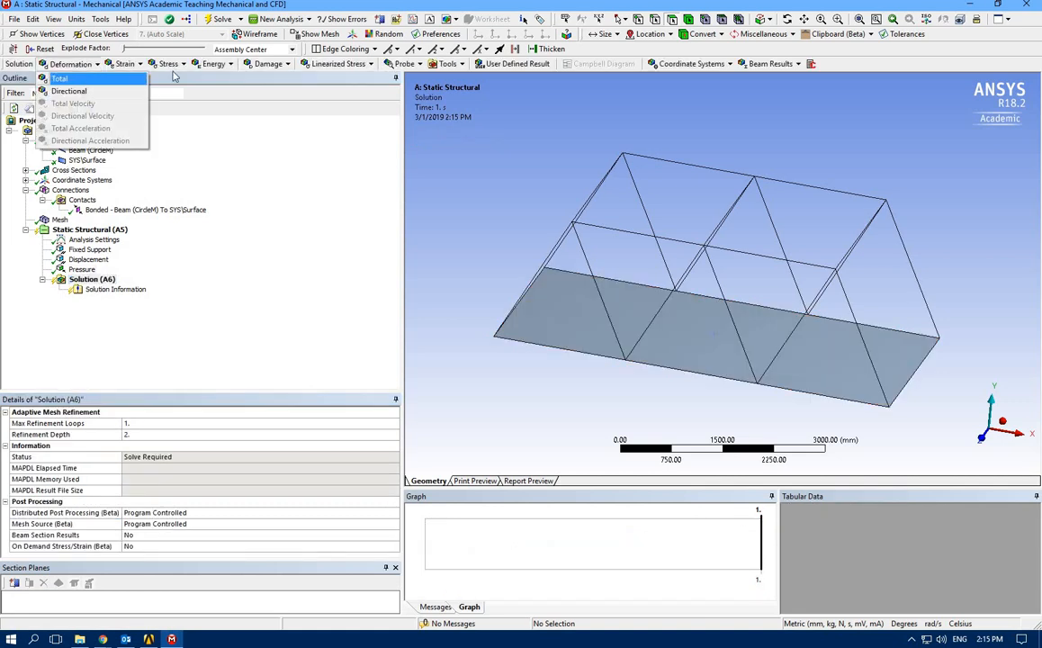
pyautogui.click(79, 78)
pyautogui.click(168, 64)
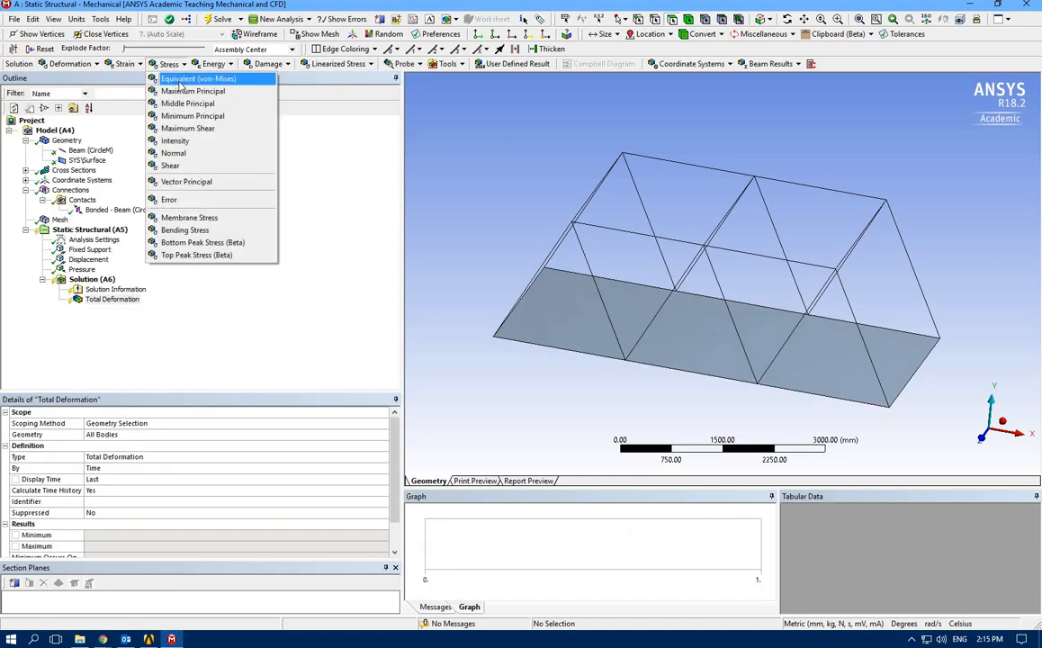
pyautogui.click(184, 79)
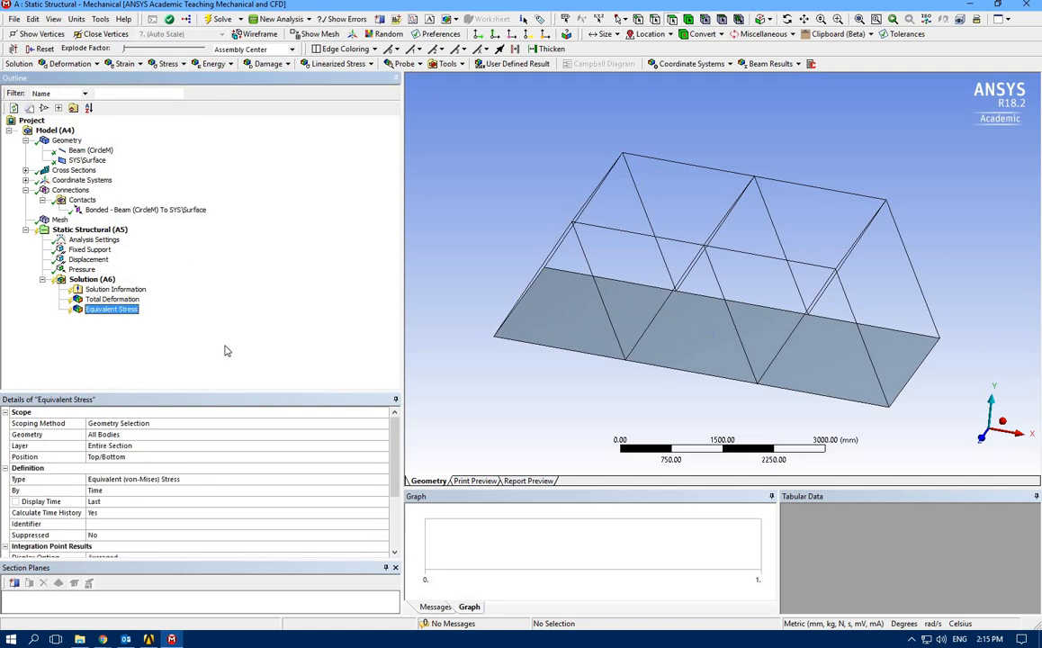
# Step: Solve the analysis and view the Equivalent Stress contours on the bridge deck
pyautogui.click(215, 19)
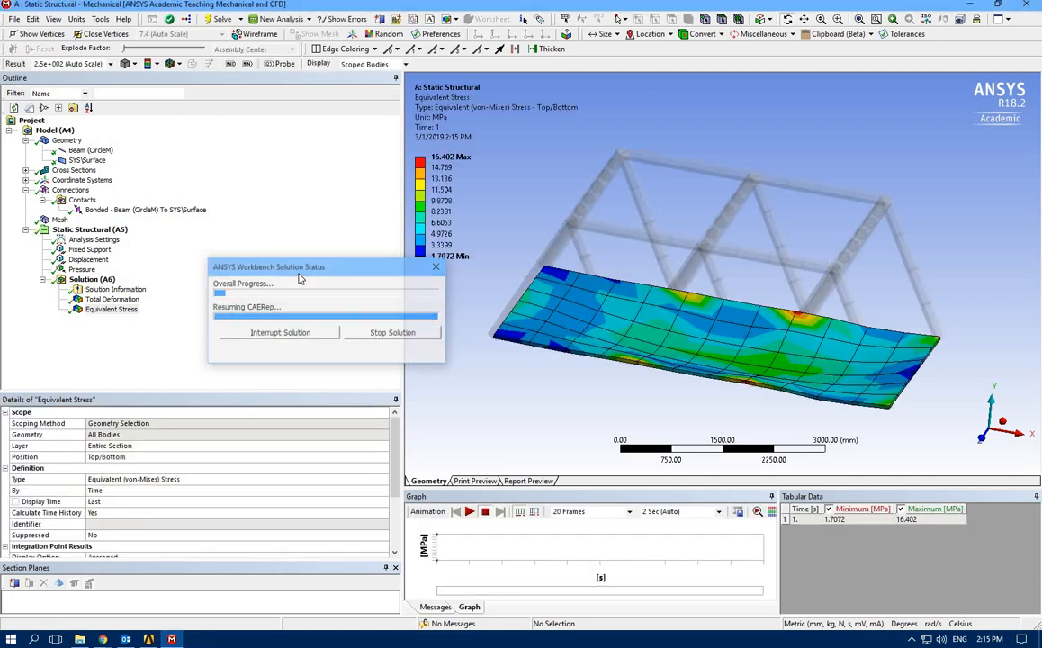
pyautogui.click(132, 309)
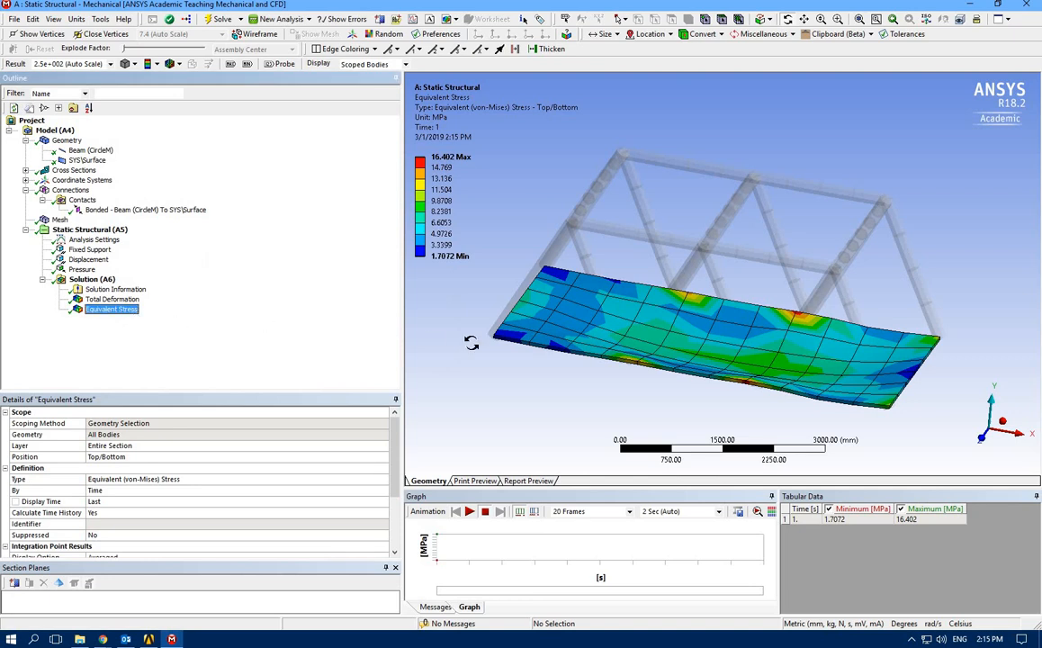
pyautogui.moveTo(439, 304); pyautogui.dragTo(314, 362)
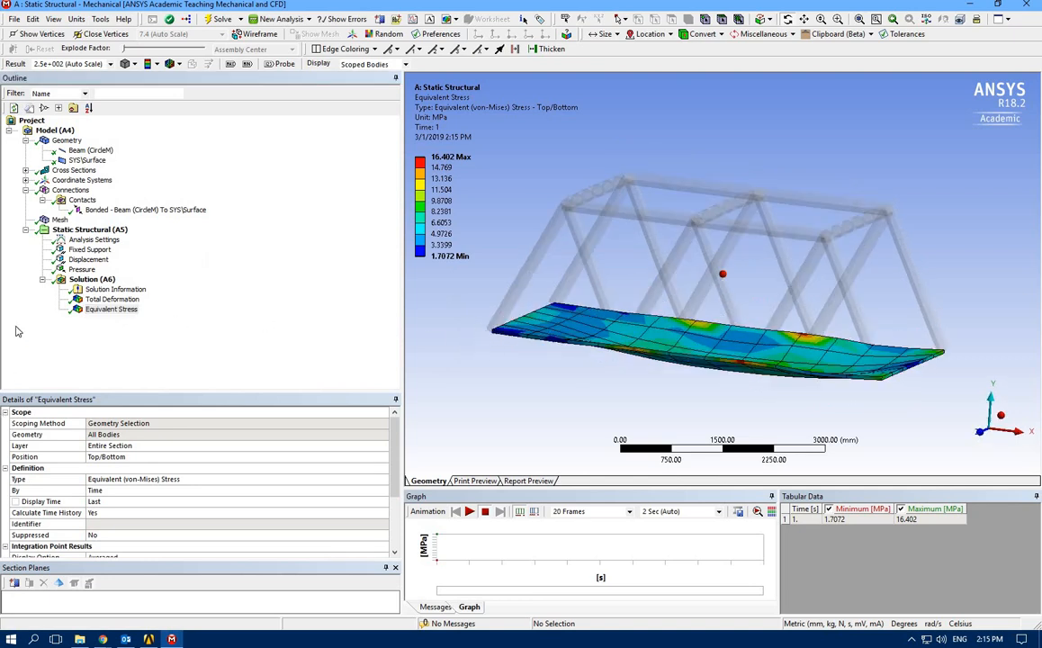
# Step: Set the base surface's pressure magnitude to 0.5 MPa and solve the analysis again
pyautogui.click(81, 270)
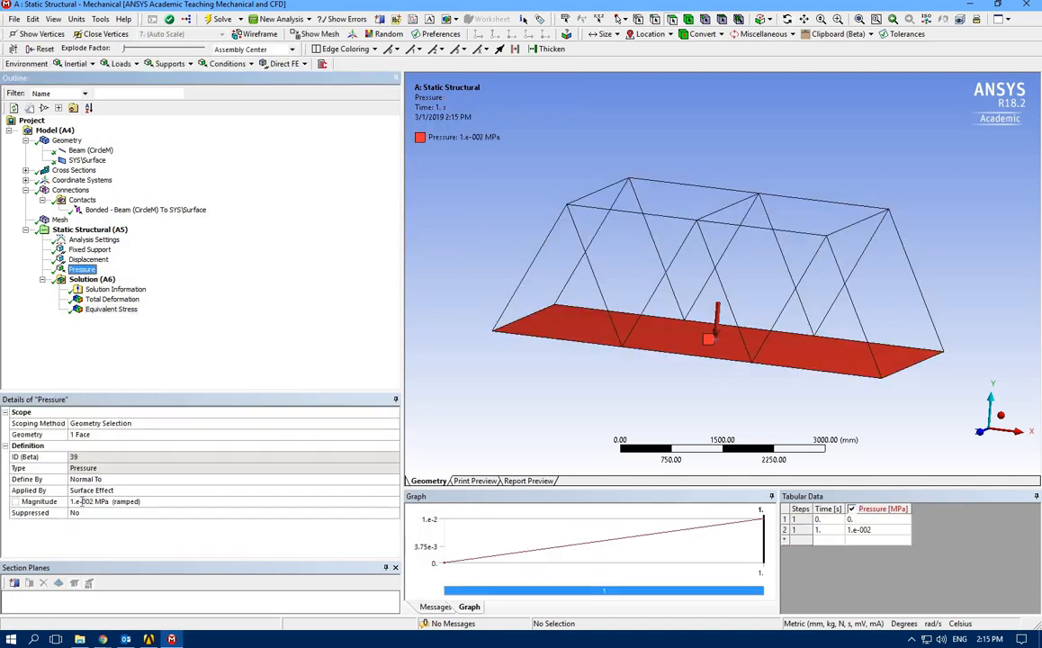
pyautogui.click(82, 502)
pyautogui.click(78, 502)
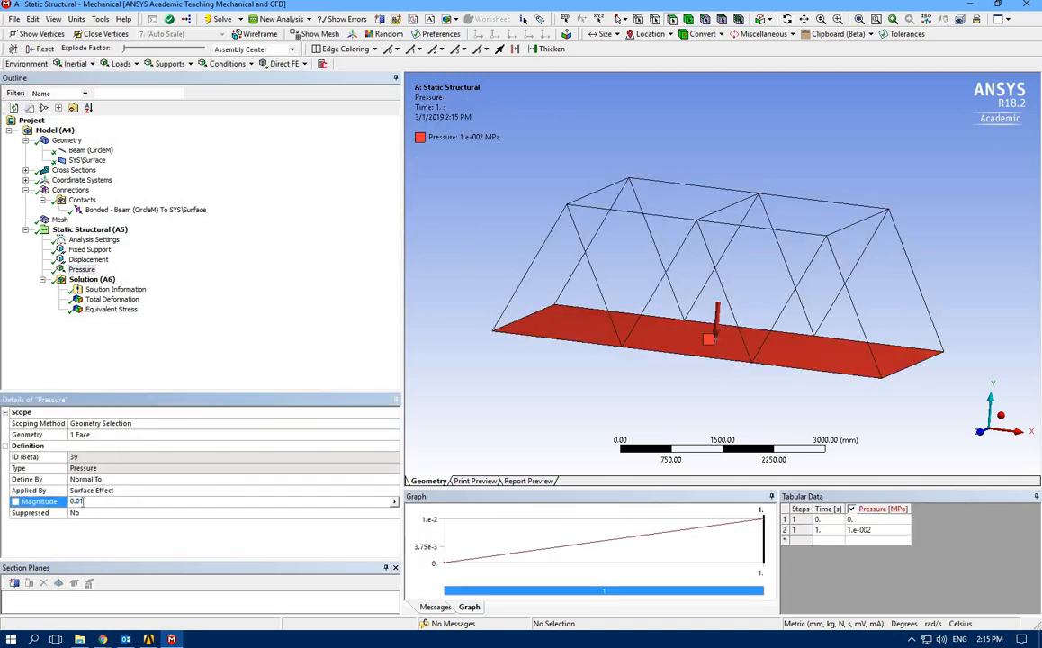
pyautogui.write('5')
pyautogui.click(89, 353)
pyautogui.click(220, 20)
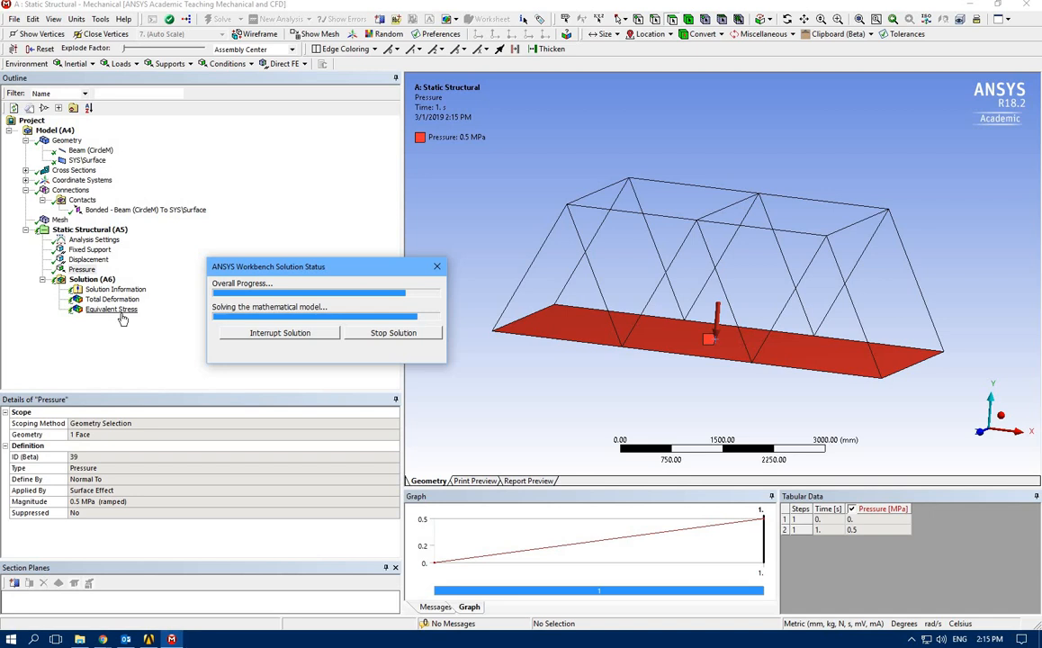
# Step: Examine the maximum value in the Equivalent Stress legend for the 0.5 MPa load
pyautogui.click(122, 312)
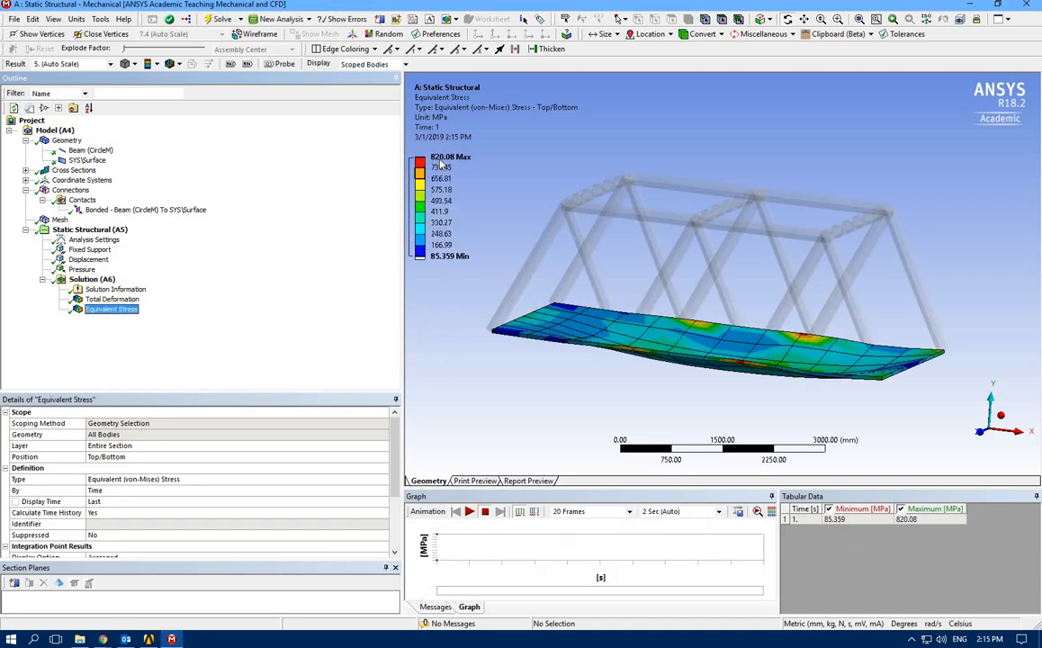
pyautogui.click(446, 158)
pyautogui.click(175, 366)
# Step: Re-solve with the base surface's pressure magnitude set to 0.2 MPa and display the Equivalent Stress result
pyautogui.click(81, 269)
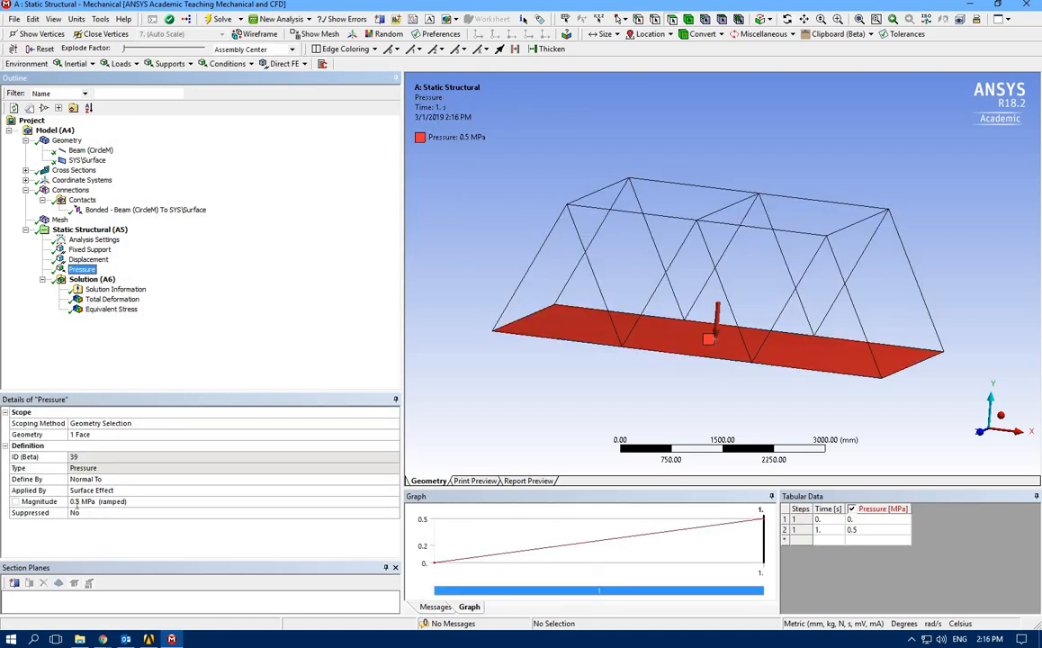
pyautogui.click(77, 501)
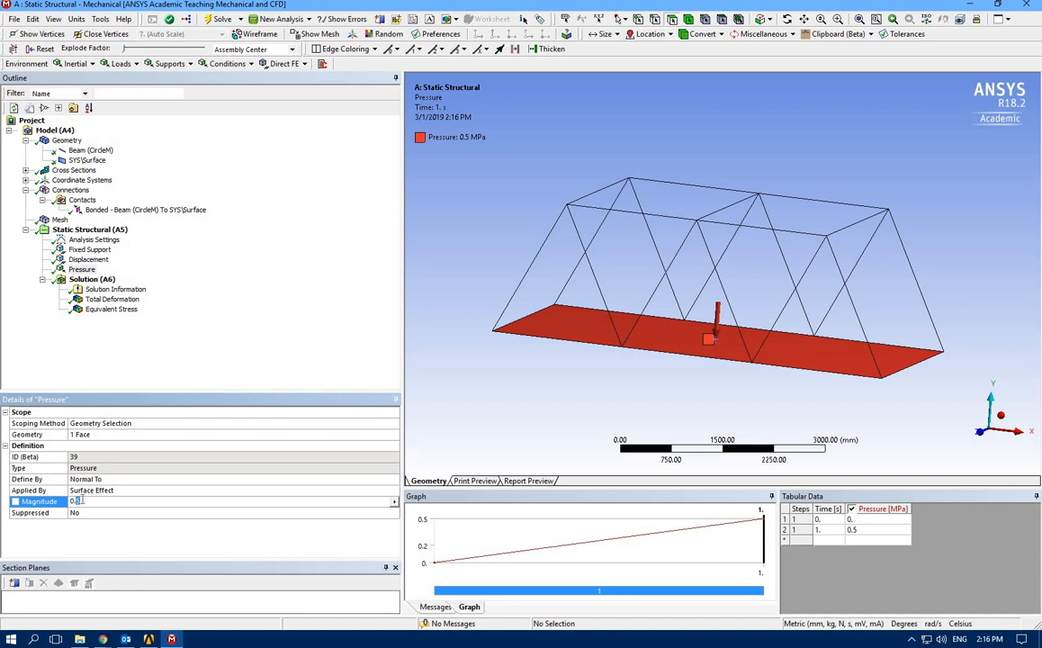
pyautogui.press('Return')
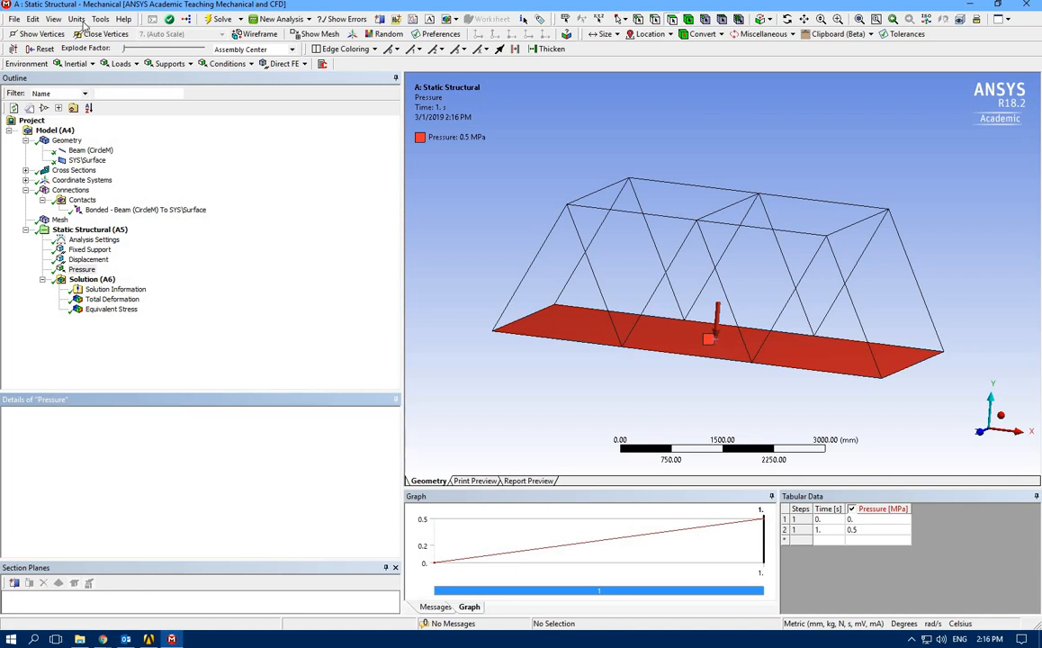
pyautogui.click(216, 18)
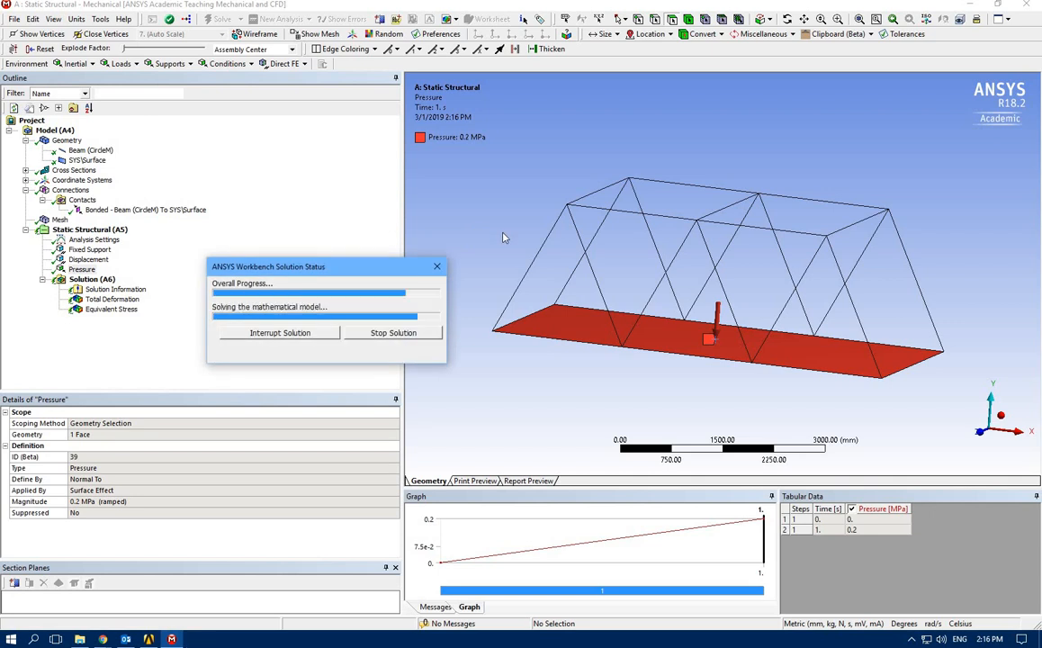
pyautogui.click(115, 310)
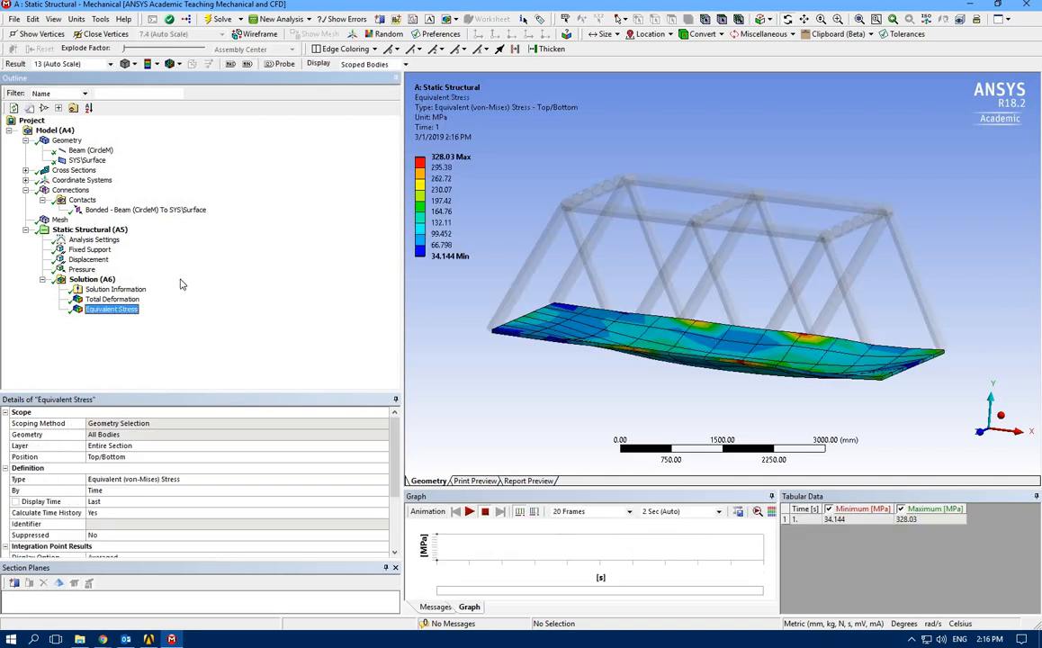
# Step: Set the base surface's pressure magnitude to 0.15 MPa, re-solve the analysis and display the Equivalent Stress result
pyautogui.click(81, 268)
pyautogui.click(81, 504)
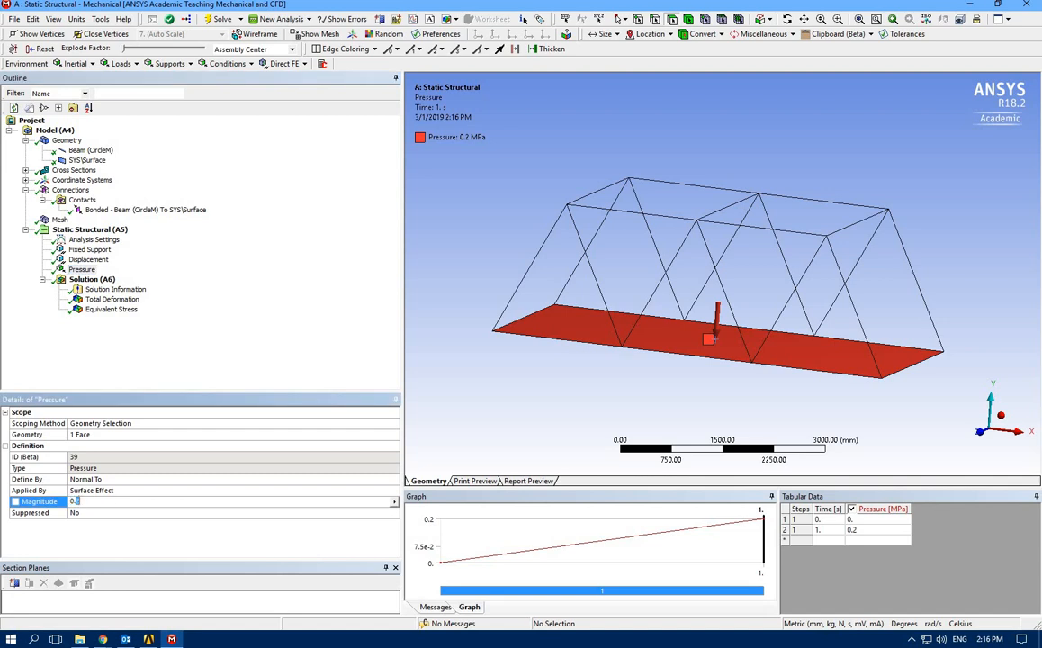
pyautogui.write('0.15')
pyautogui.press('Return')
pyautogui.click(218, 19)
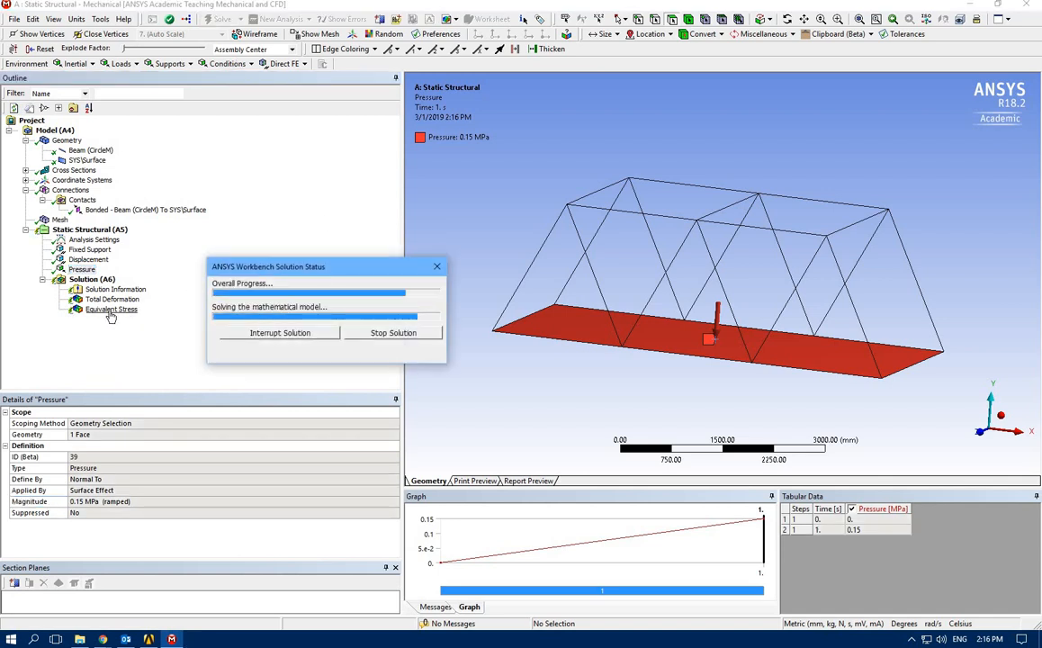
pyautogui.click(110, 311)
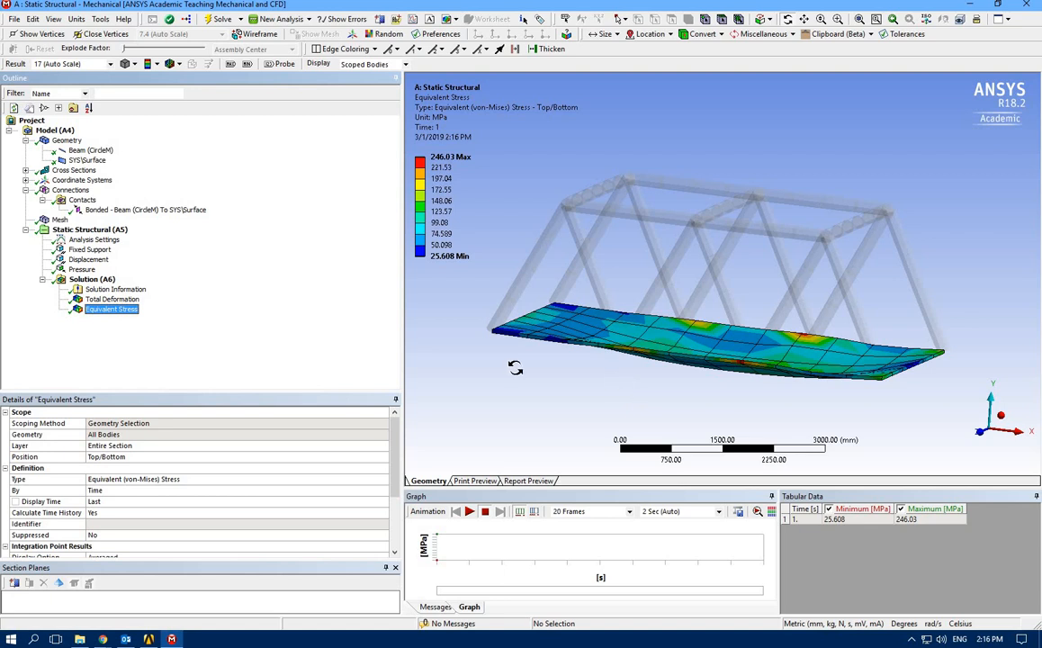
# Step: Examine the Equivalent Stress and Total Deformation contours on the bridge from several angles for the 0.15 MPa load
pyautogui.moveTo(533, 385); pyautogui.dragTo(530, 389)
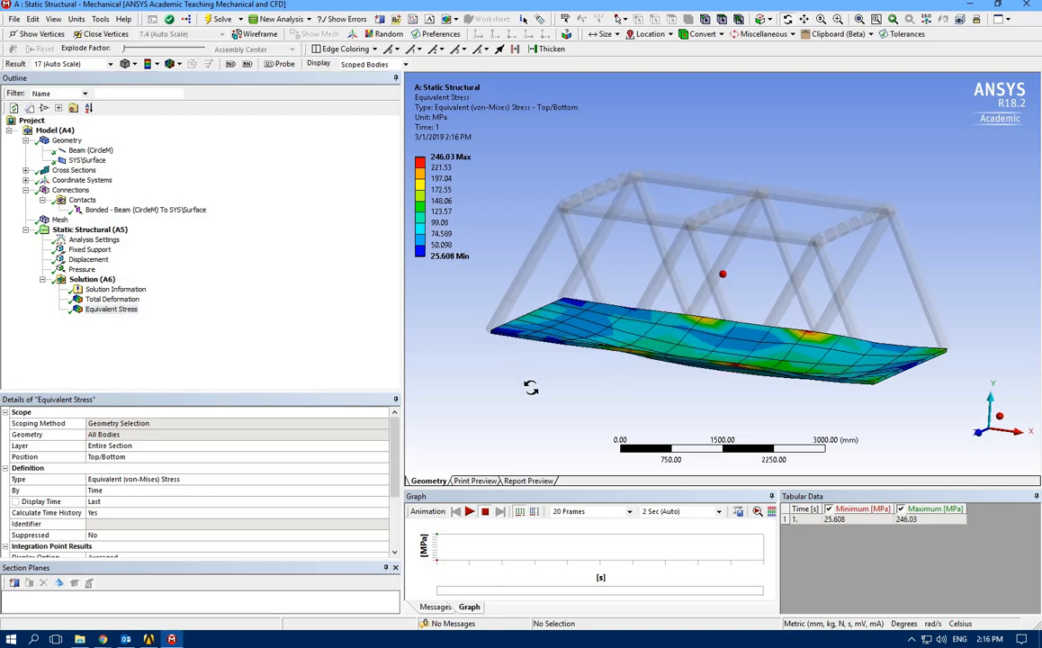
pyautogui.click(112, 309)
pyautogui.moveTo(752, 387); pyautogui.dragTo(721, 283)
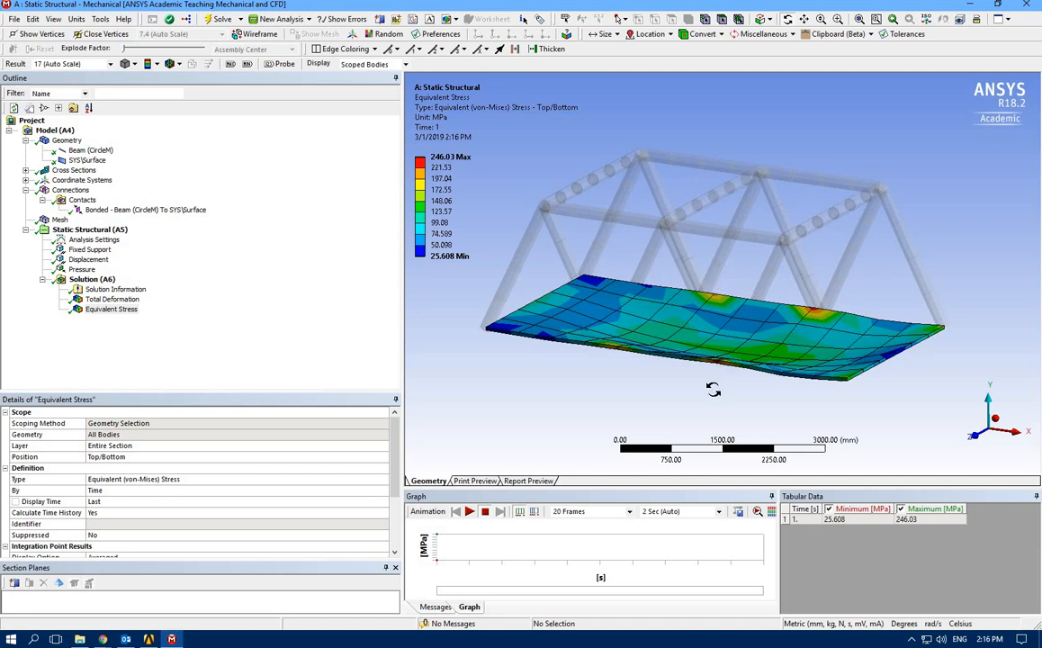
pyautogui.moveTo(724, 372); pyautogui.dragTo(706, 311)
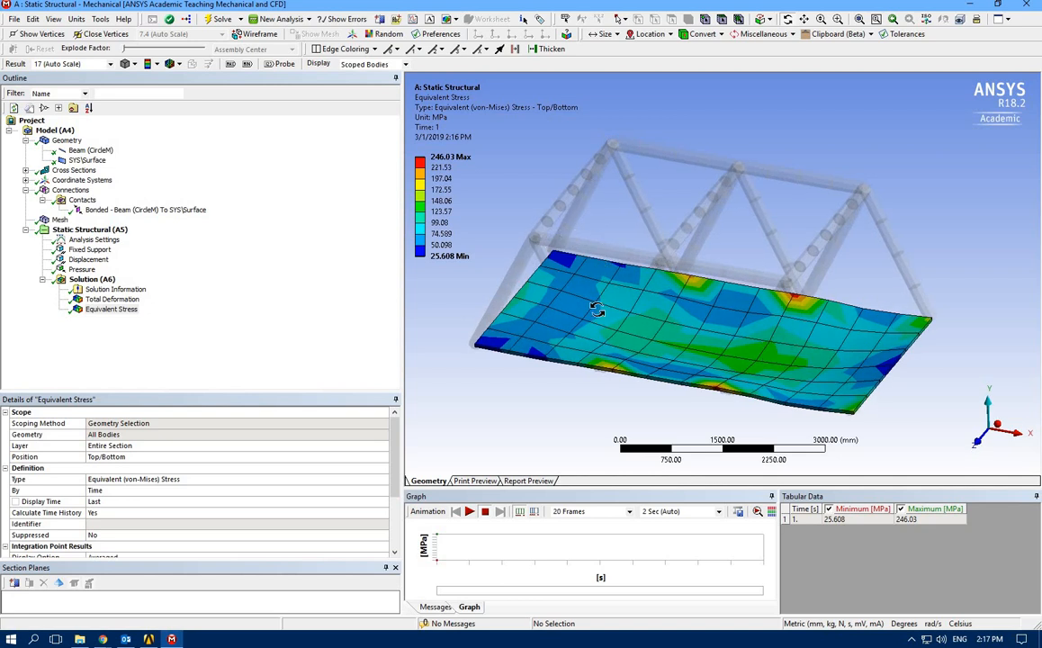
pyautogui.moveTo(570, 303); pyautogui.dragTo(258, 351)
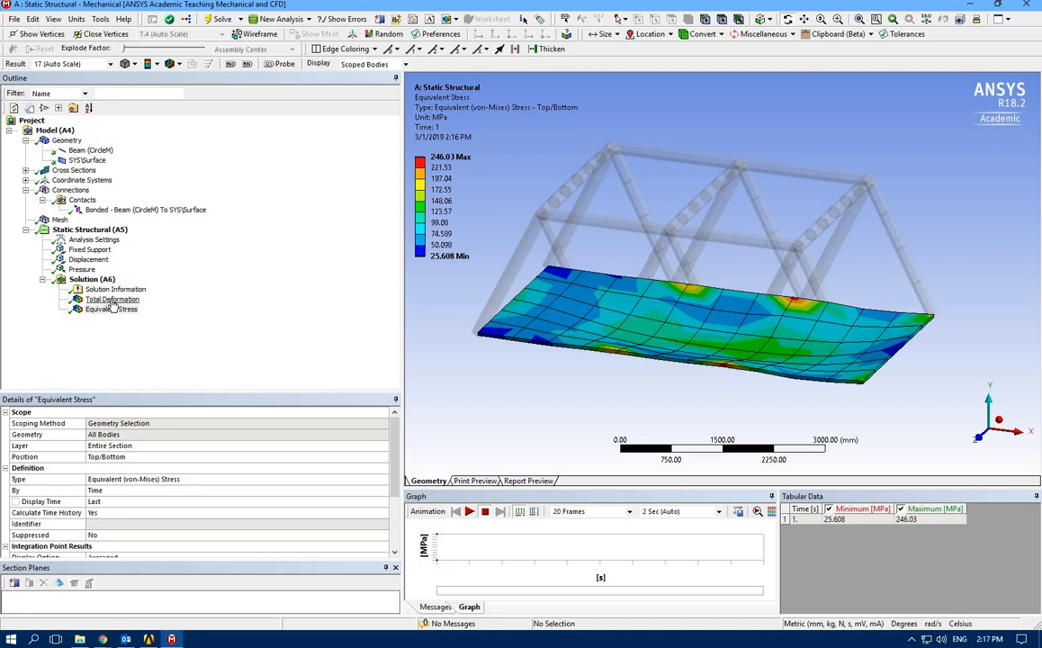
pyautogui.click(112, 299)
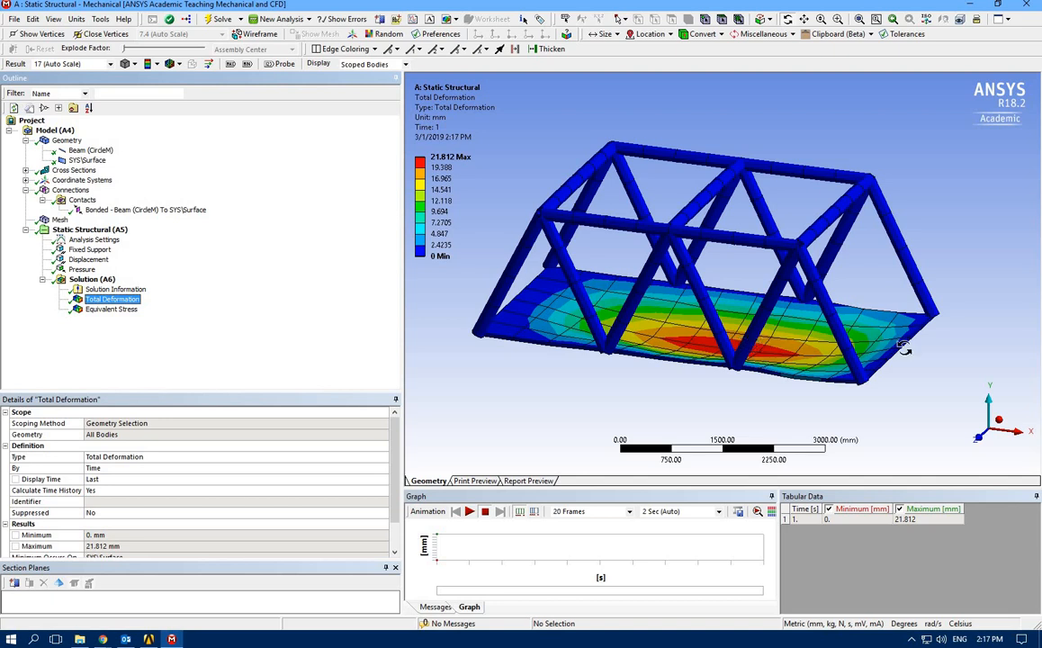
pyautogui.moveTo(693, 351)
pyautogui.mouseDown()
pyautogui.moveTo(684, 353)
pyautogui.moveTo(693, 370)
pyautogui.mouseUp()
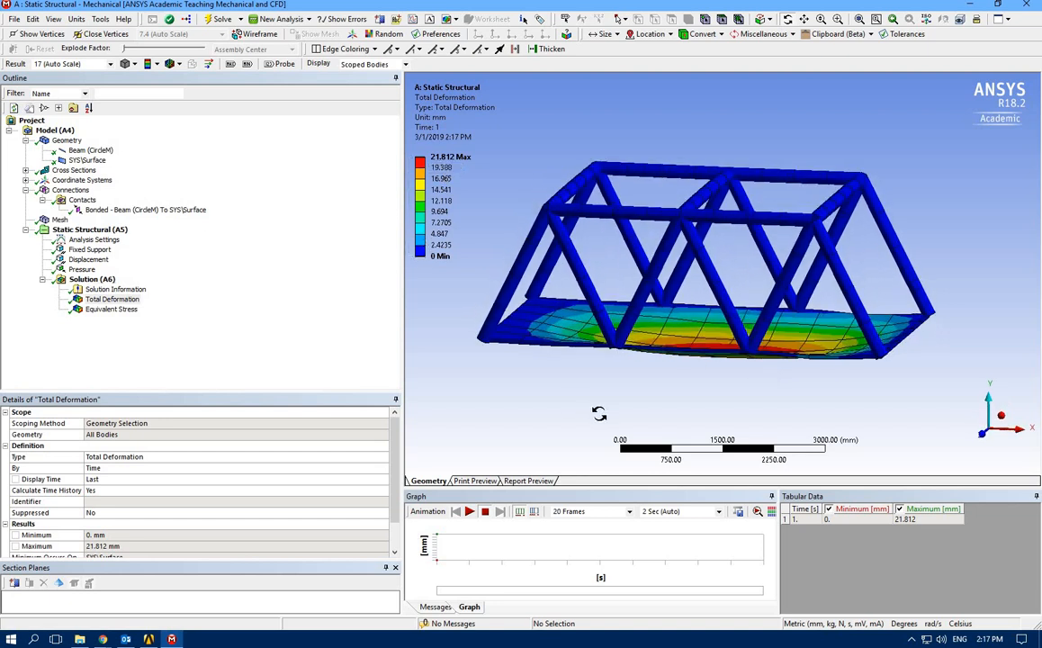
pyautogui.click(112, 308)
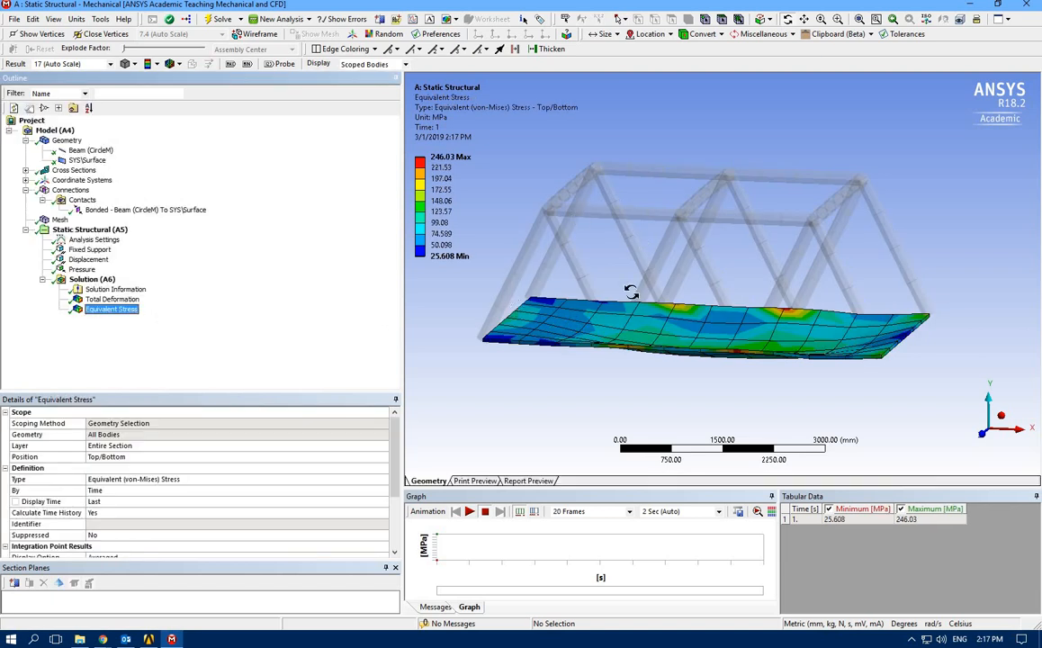
# Step: Add a Beam Tool to the solution and solve its direct and combined stress results
pyautogui.rightClick(90, 281)
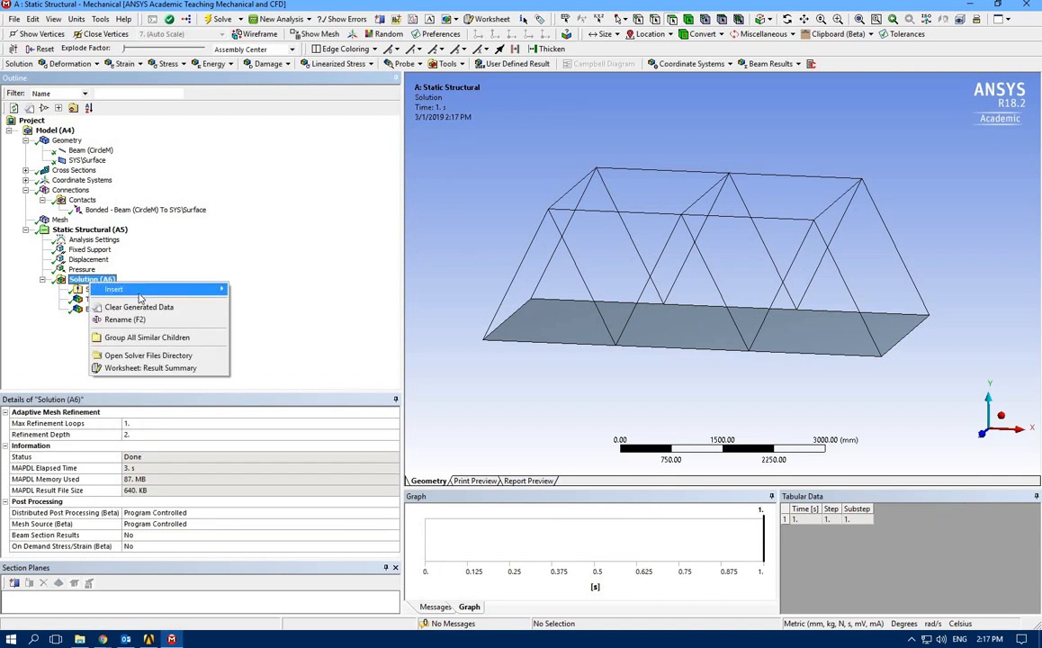
pyautogui.moveTo(125, 288)
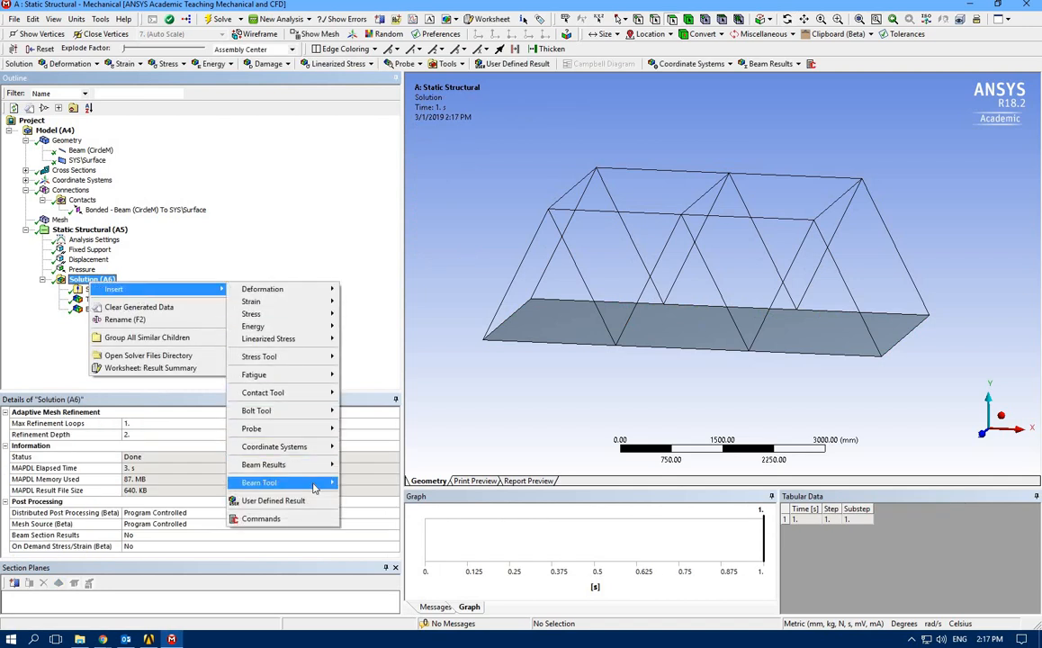
pyautogui.moveTo(320, 483)
pyautogui.click(369, 484)
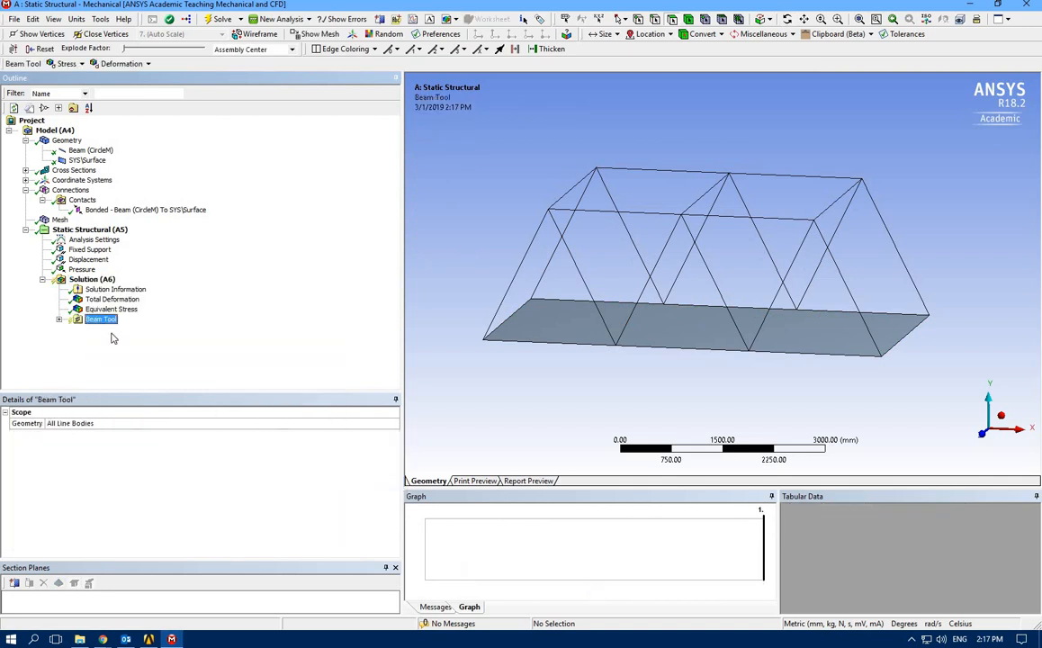
pyautogui.click(58, 320)
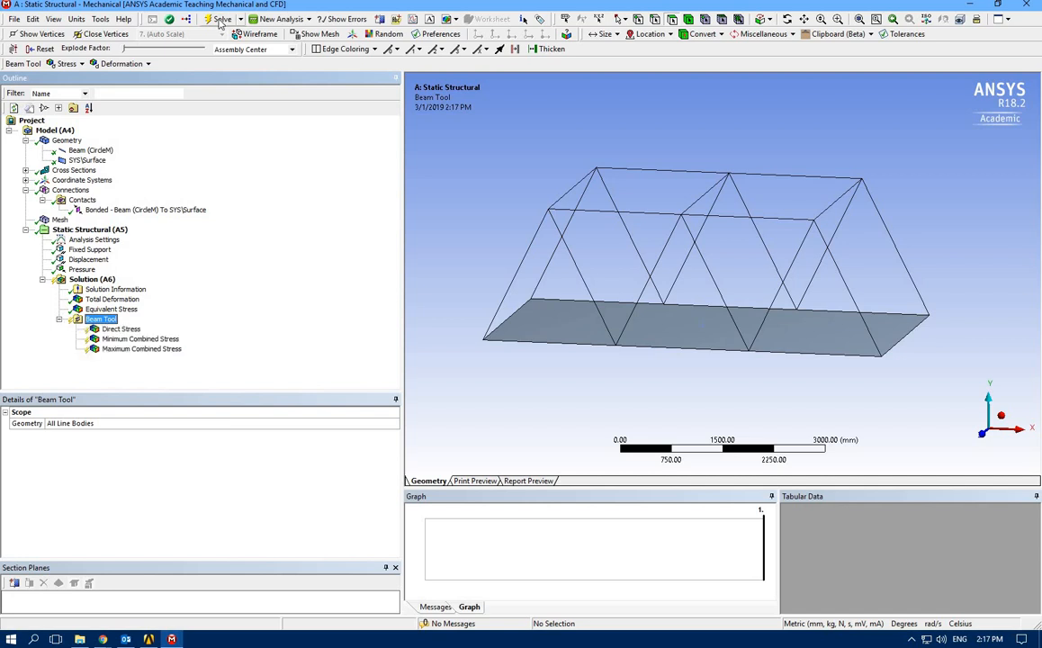
pyautogui.click(219, 19)
# Step: Examine the Direct Stress contours along the truss beams from several angles
pyautogui.click(121, 328)
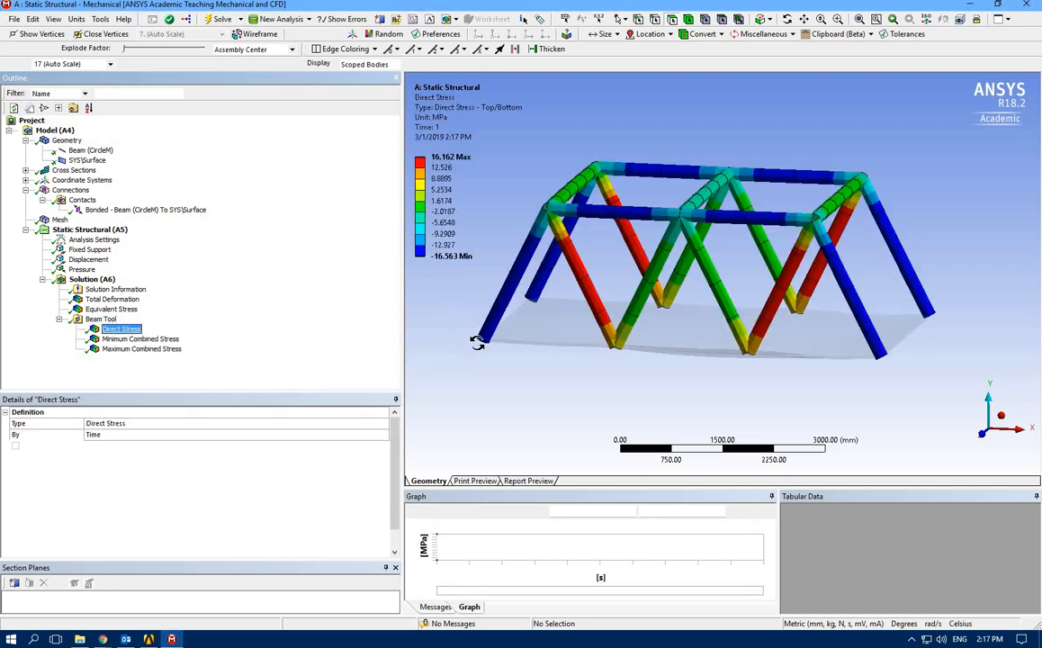
pyautogui.moveTo(500, 360); pyautogui.dragTo(528, 372)
pyautogui.moveTo(596, 312); pyautogui.dragTo(577, 284)
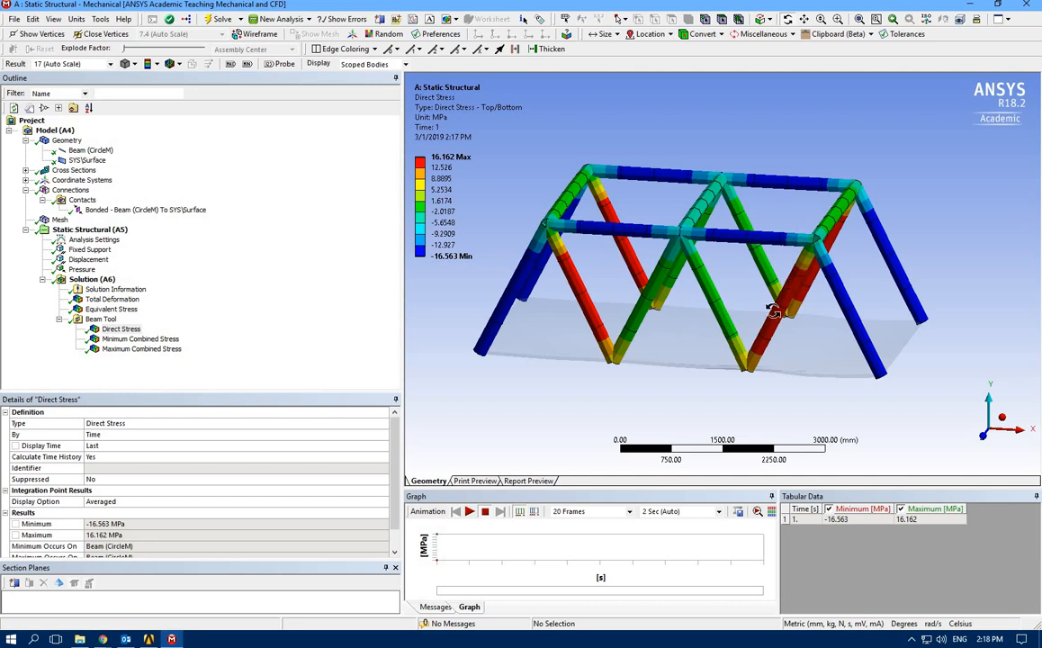
pyautogui.moveTo(791, 306); pyautogui.dragTo(519, 283)
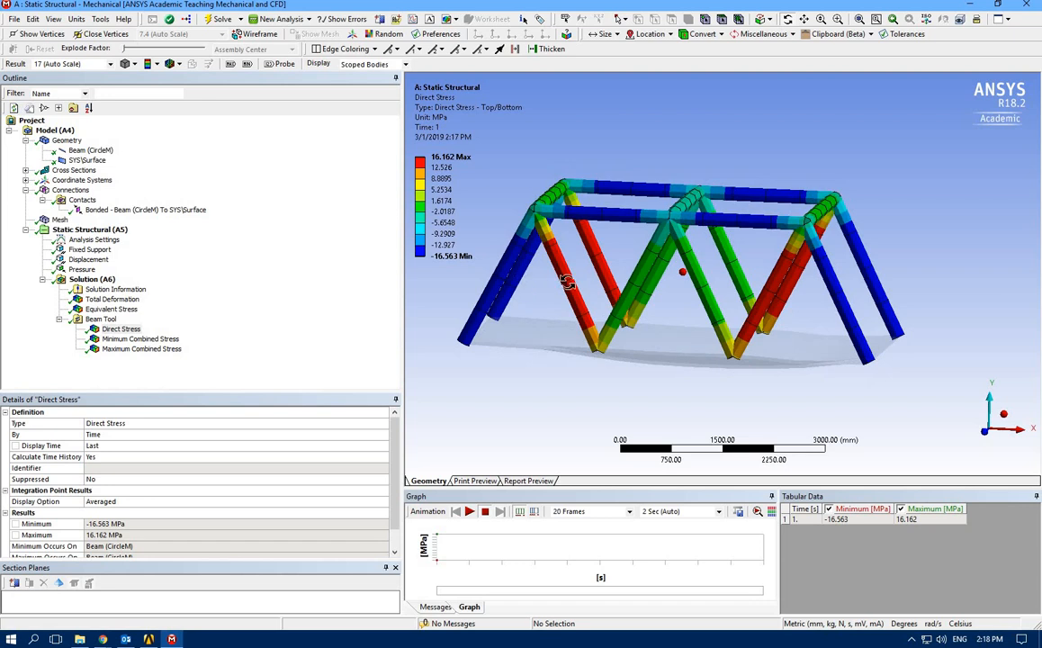
# Step: Add a Force Reaction probe scoped to the Fixed Support boundary condition
pyautogui.rightClick(97, 322)
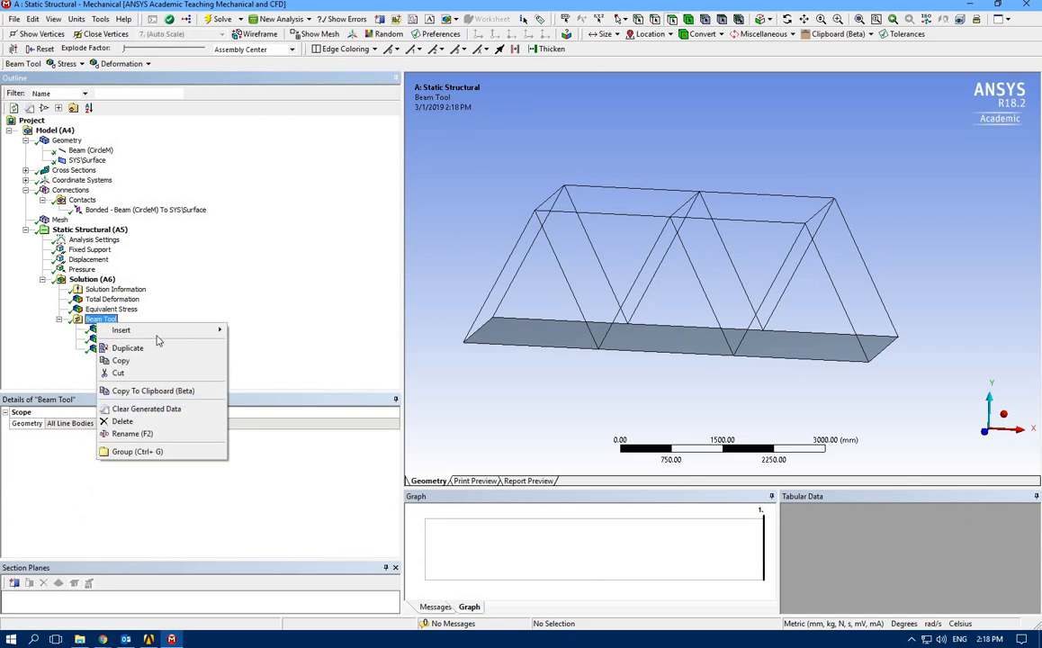
pyautogui.moveTo(153, 330)
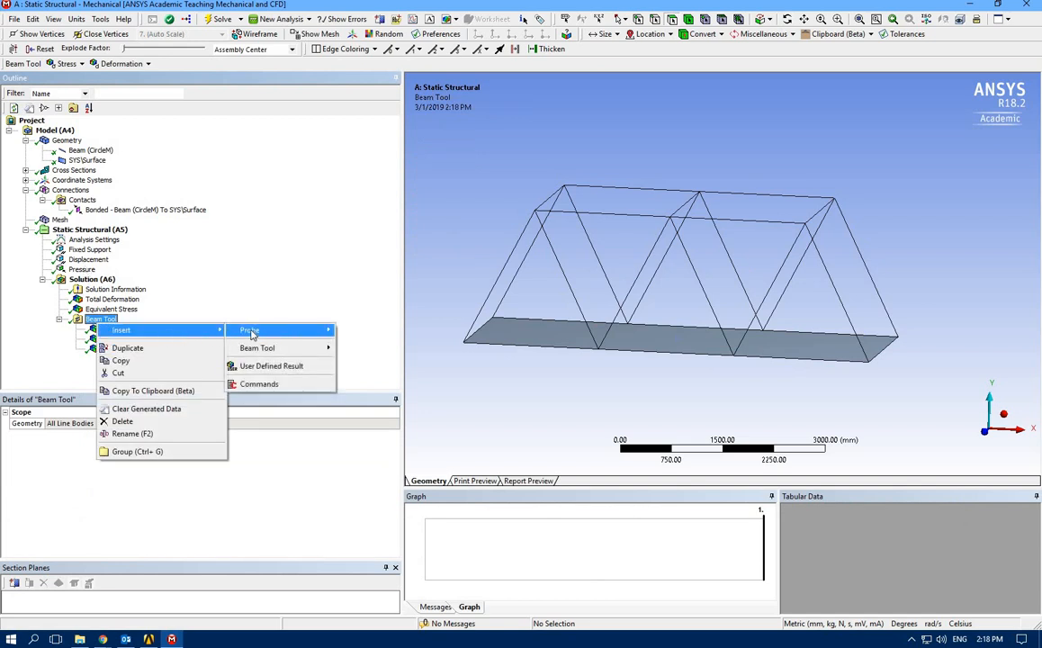
pyautogui.moveTo(251, 333)
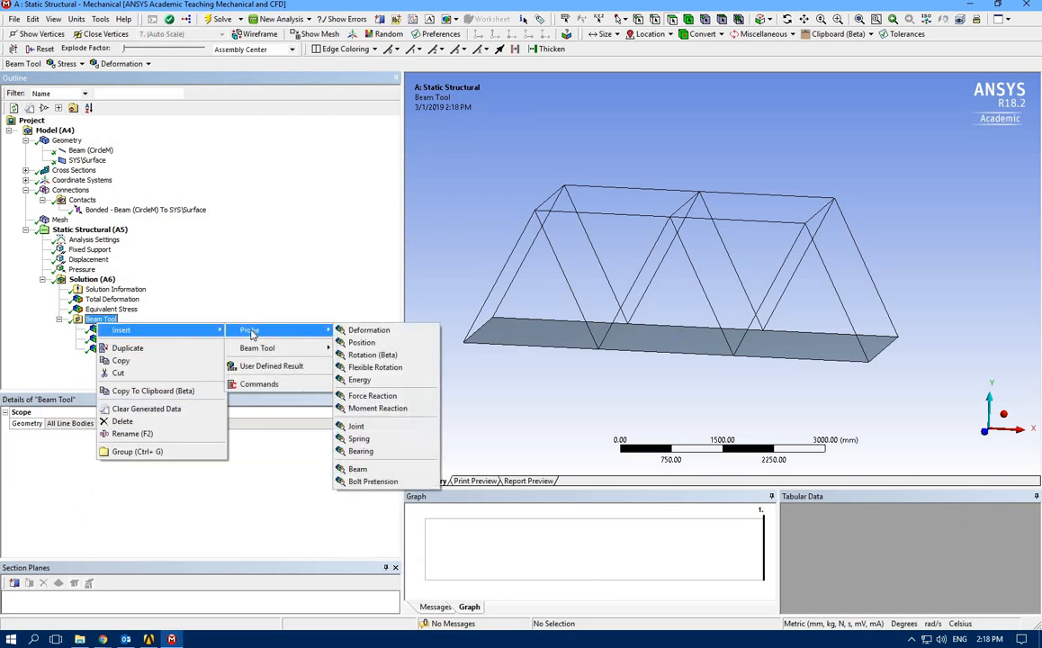
pyautogui.click(379, 396)
pyautogui.click(135, 445)
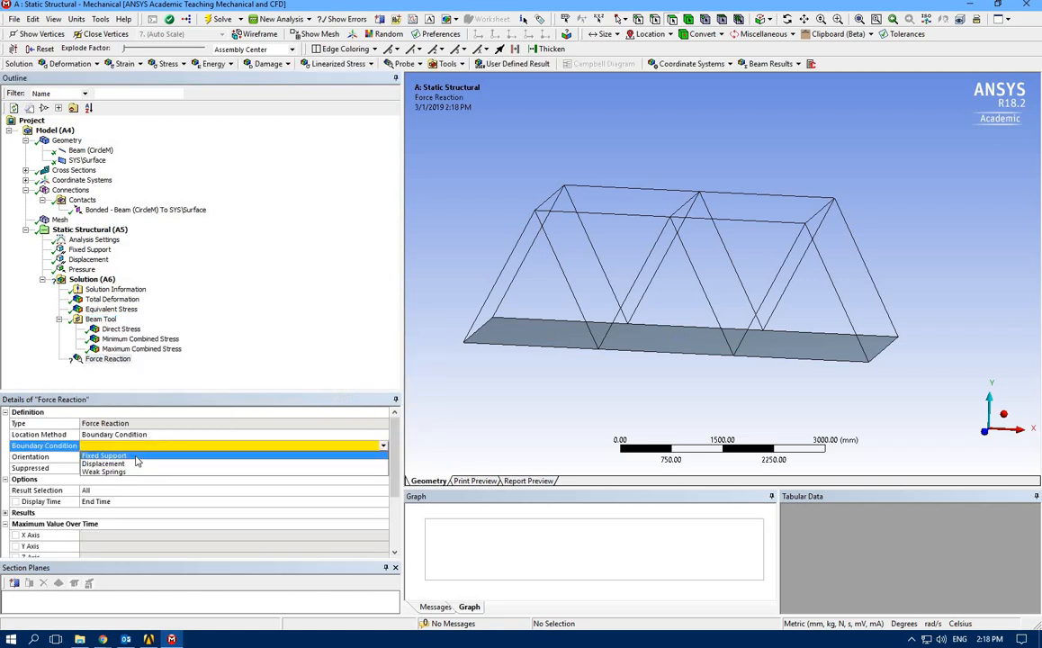
pyautogui.click(105, 455)
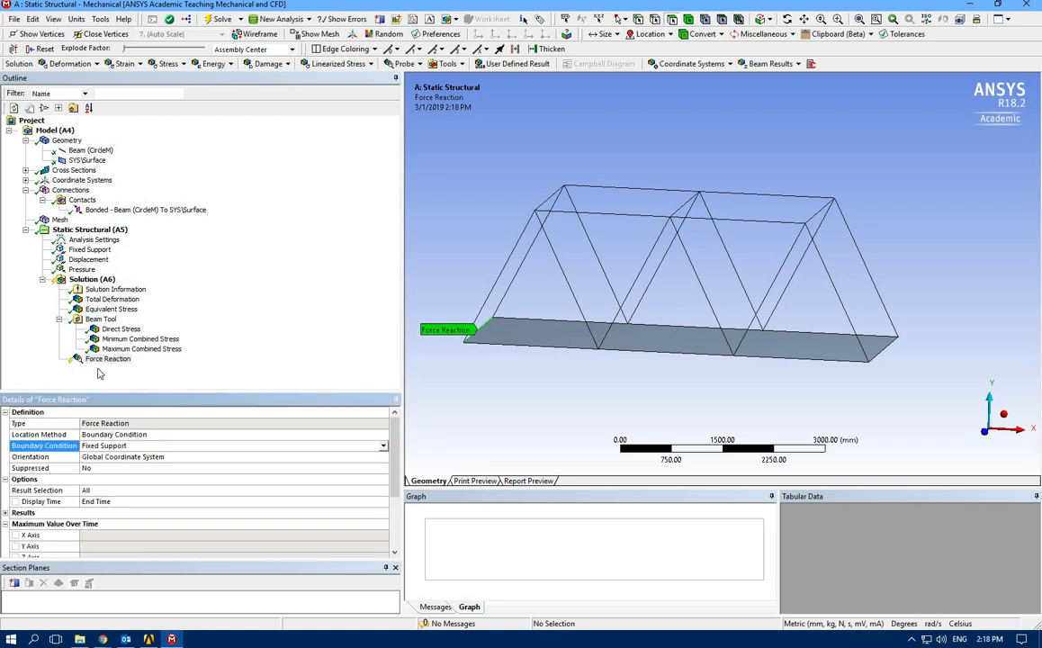
# Step: Add a second Force Reaction probe scoped to the Displacement boundary condition and solve the analysis
pyautogui.click(99, 320)
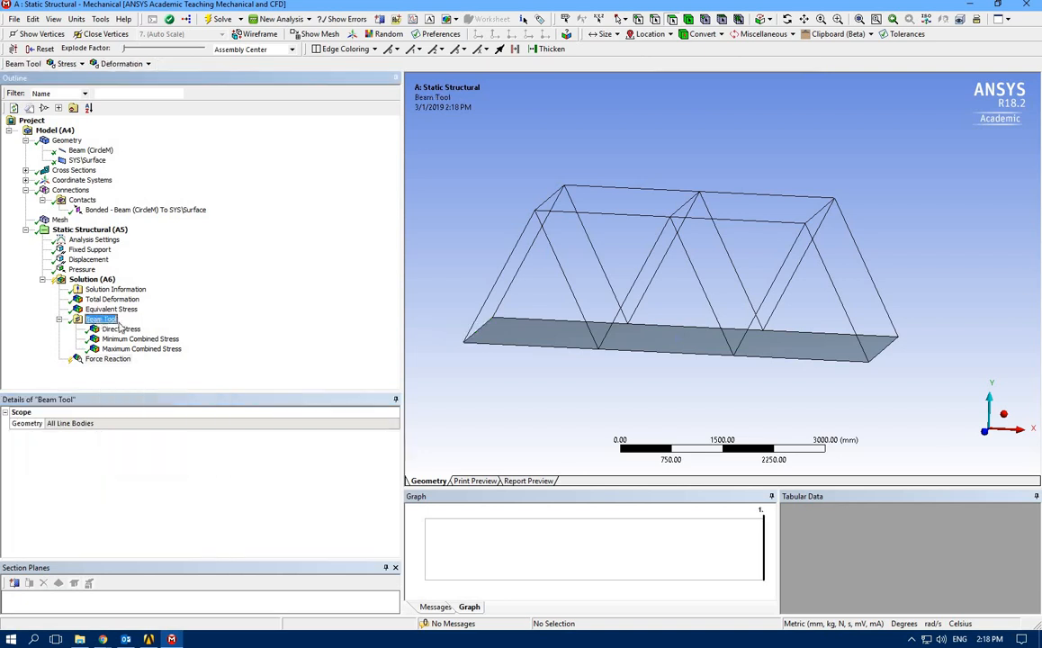
pyautogui.rightClick(101, 320)
pyautogui.moveTo(207, 324)
pyautogui.moveTo(269, 328)
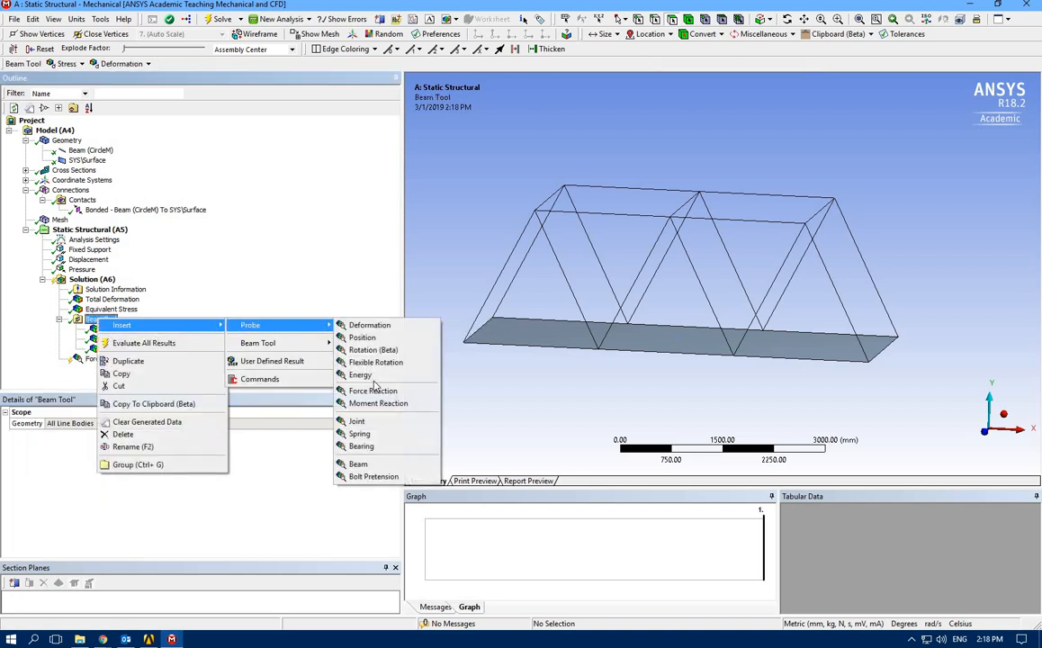
pyautogui.click(373, 390)
pyautogui.click(135, 444)
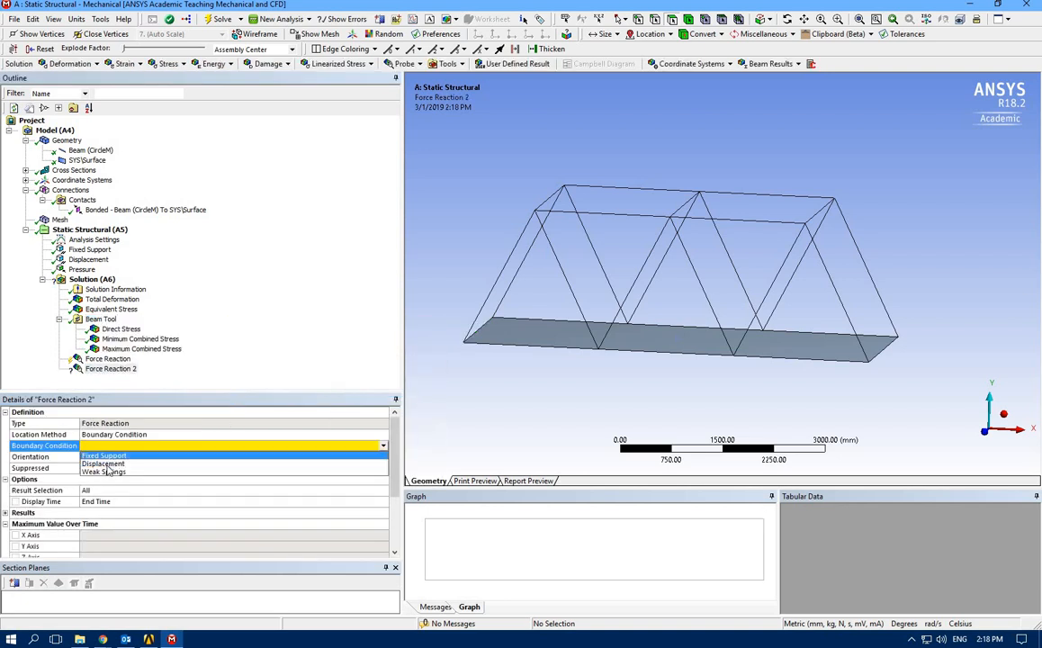
pyautogui.click(107, 468)
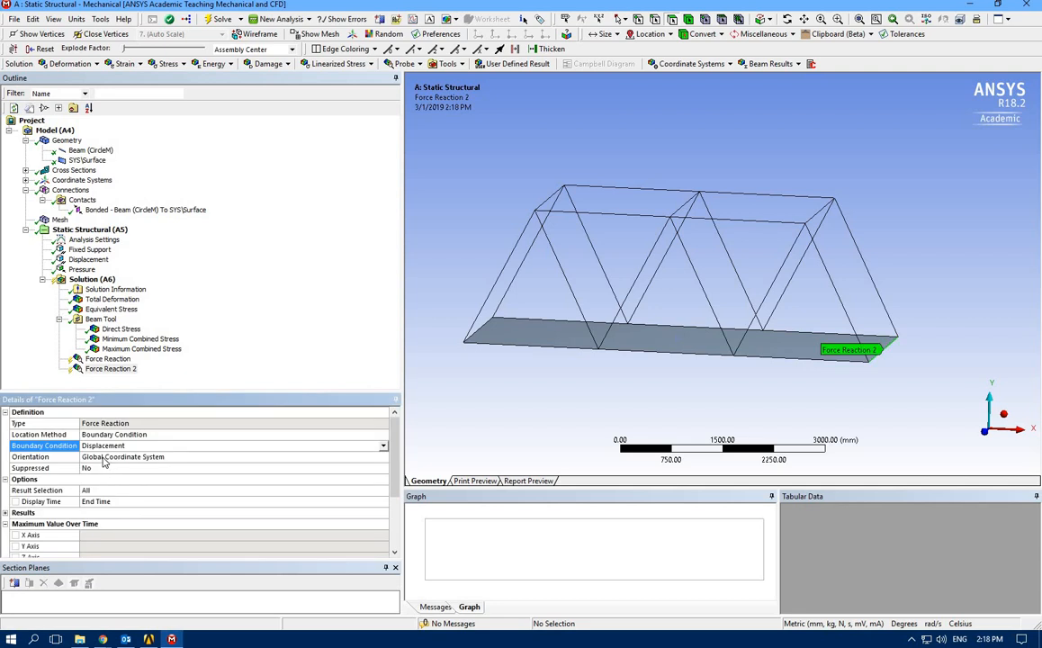
pyautogui.click(215, 19)
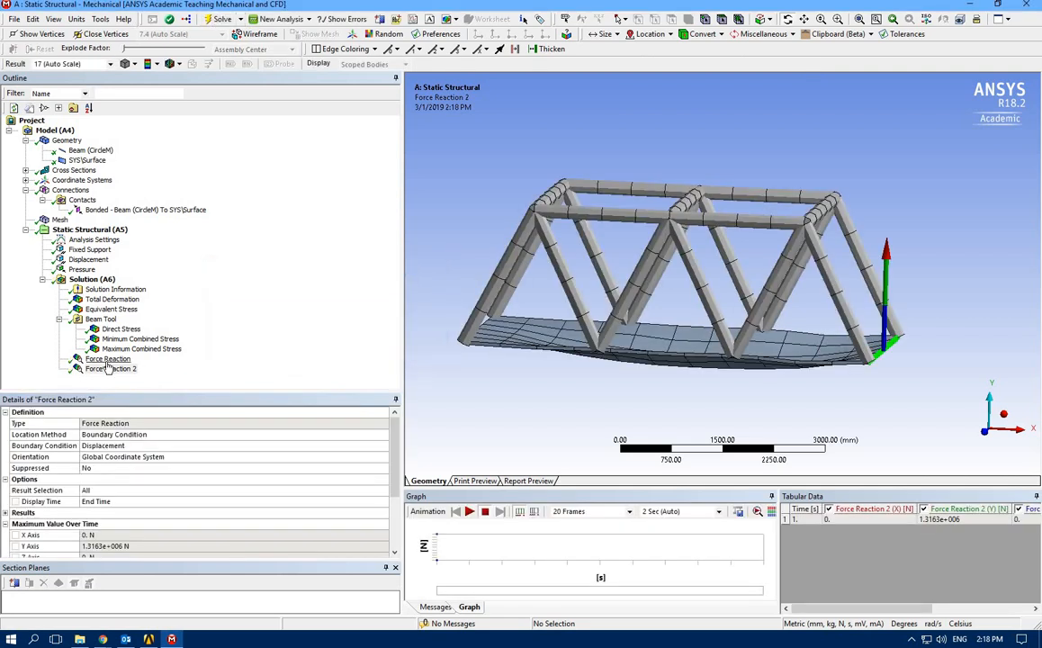
# Step: Compare the reaction force vectors and values at the fixed support and the displacement support
pyautogui.click(107, 359)
pyautogui.moveTo(437, 338); pyautogui.dragTo(451, 182, button='middle')
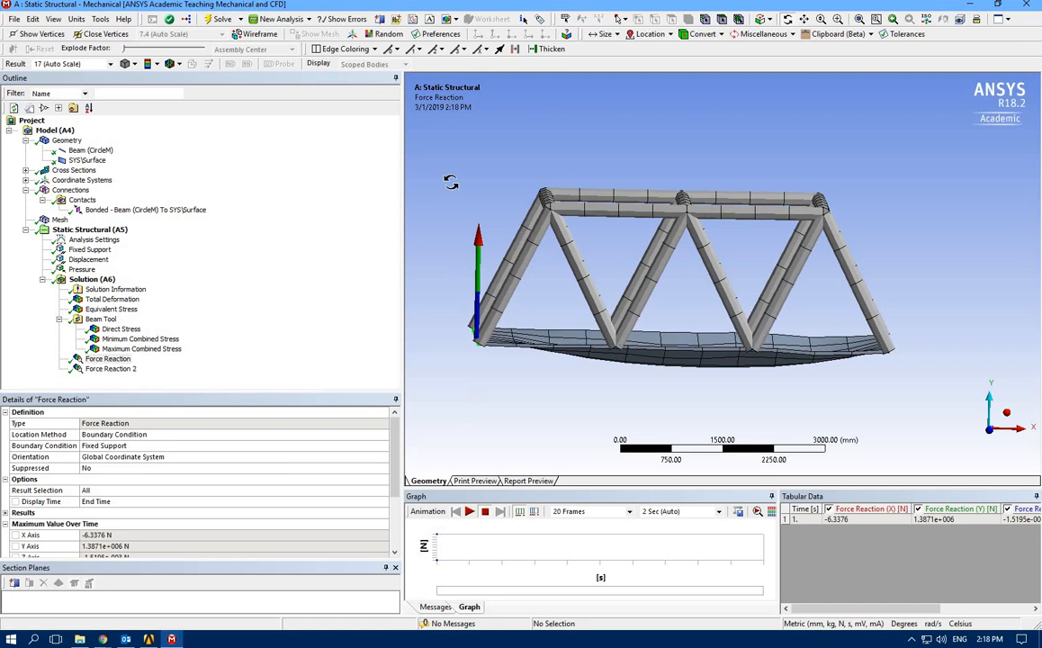
pyautogui.click(109, 369)
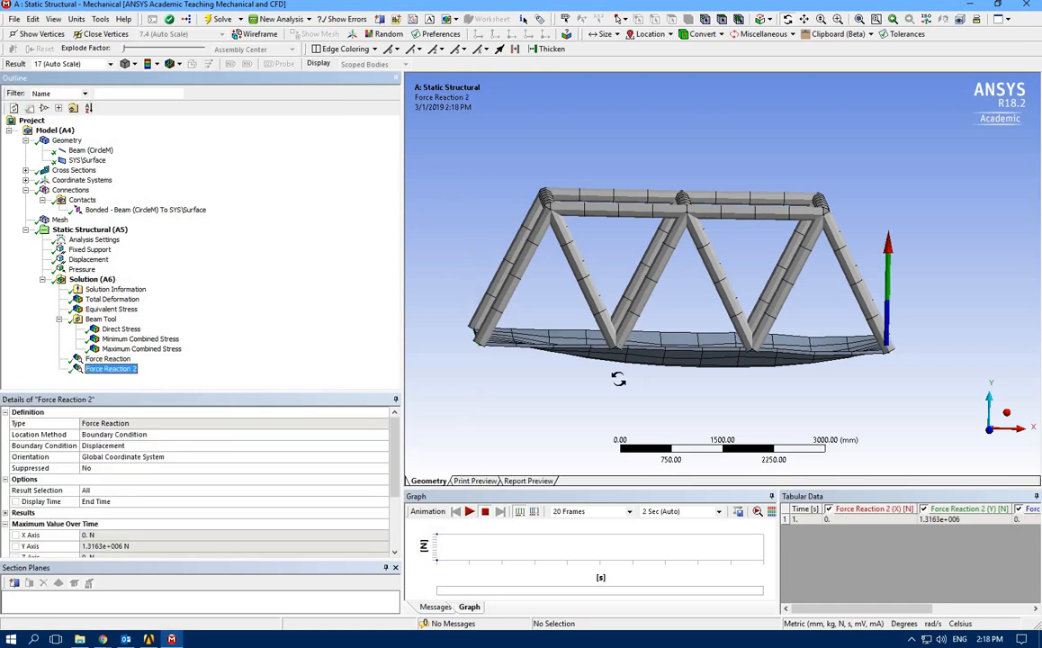
pyautogui.moveTo(616, 379); pyautogui.dragTo(576, 385, button='middle')
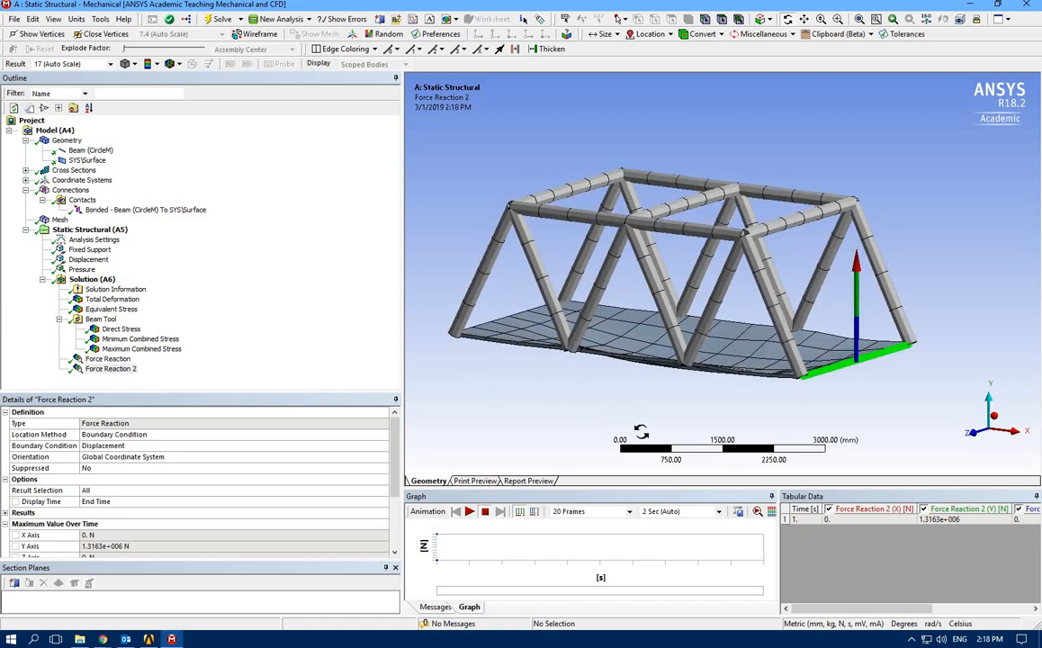
pyautogui.moveTo(616, 355); pyautogui.dragTo(689, 406, button='middle')
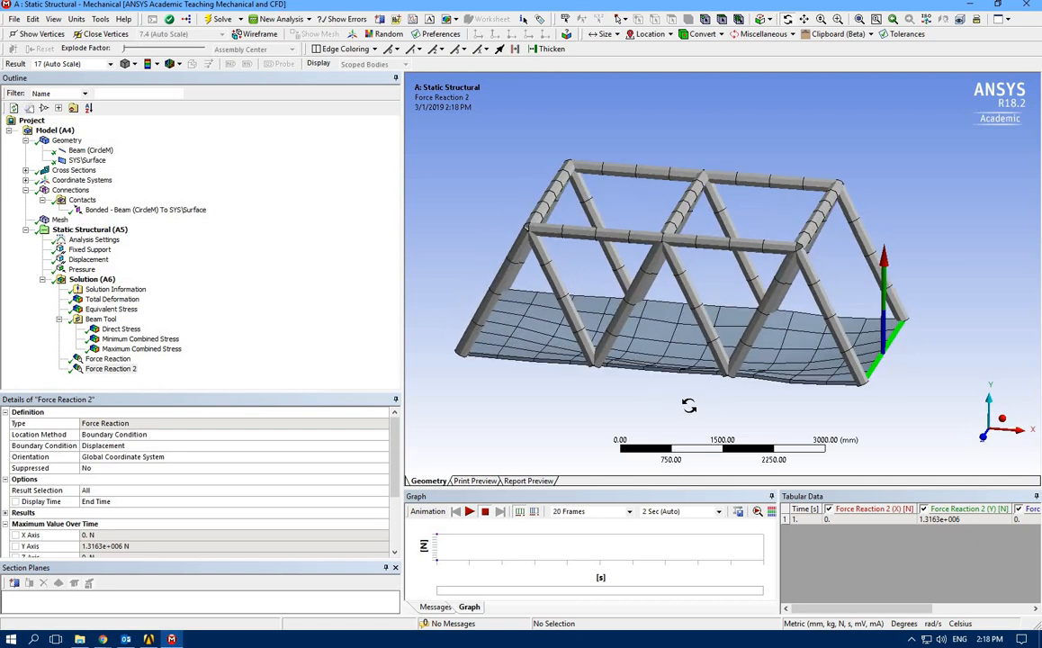
pyautogui.click(90, 280)
pyautogui.rightClick(87, 280)
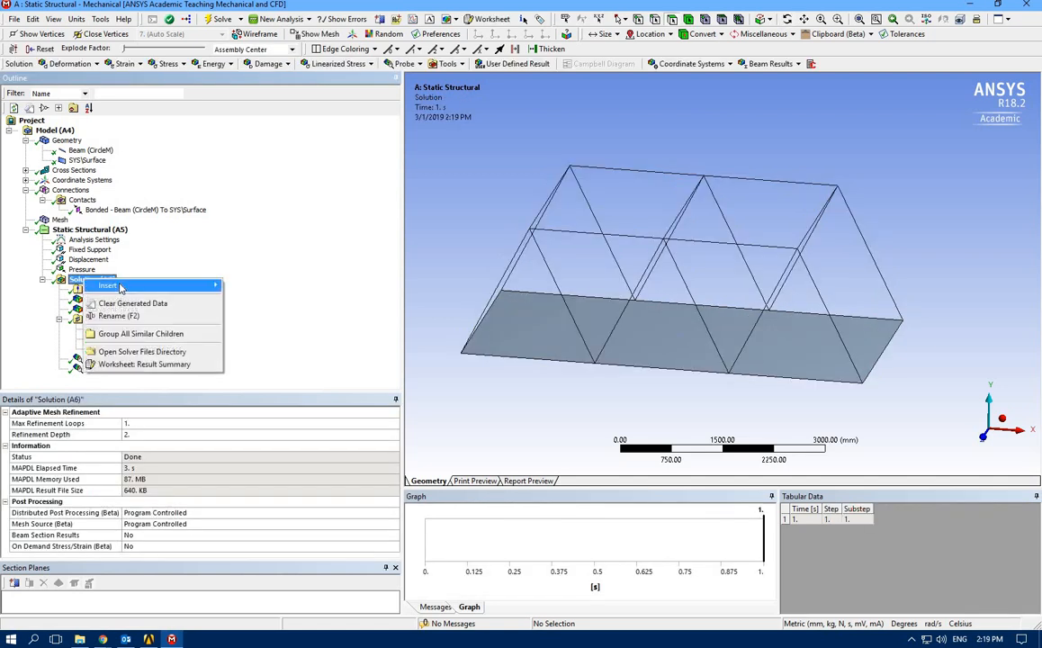
pyautogui.moveTo(180, 285)
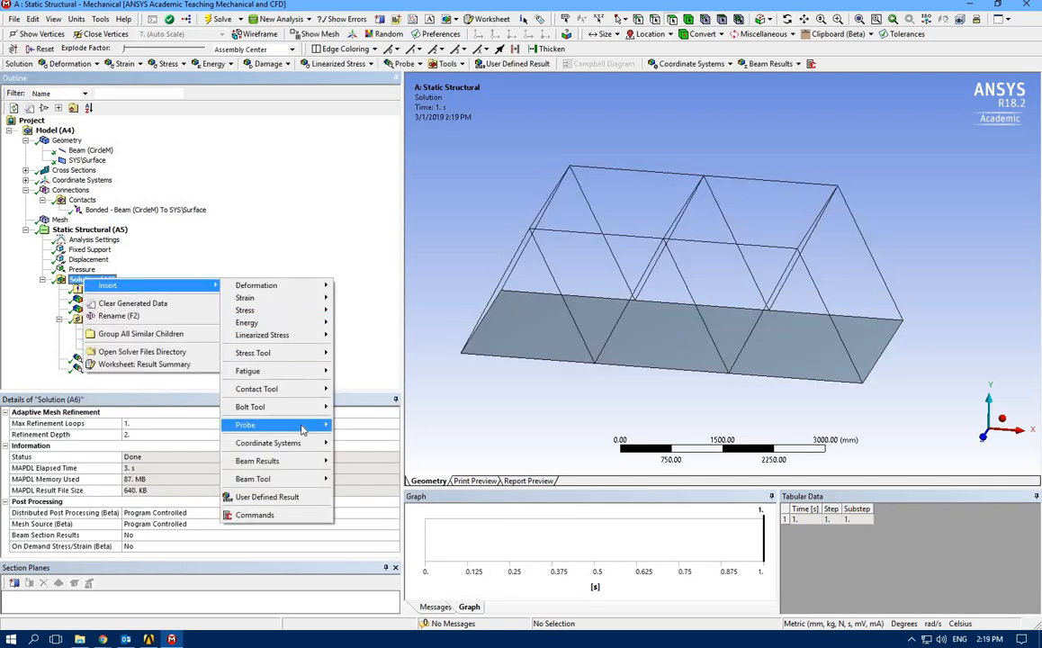
pyautogui.moveTo(302, 428)
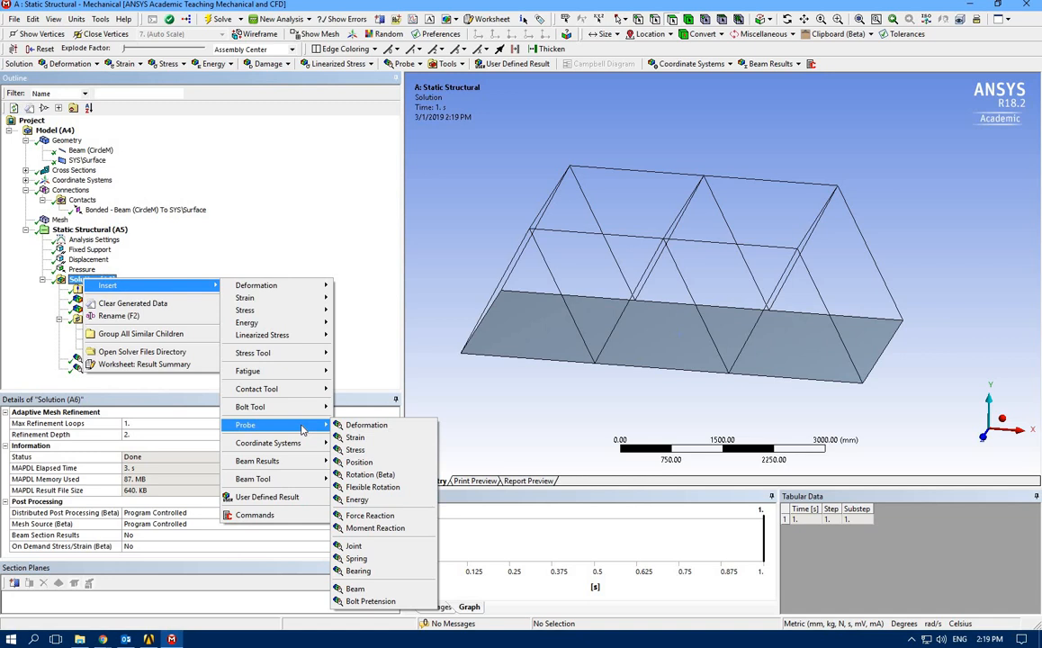
pyautogui.click(18, 331)
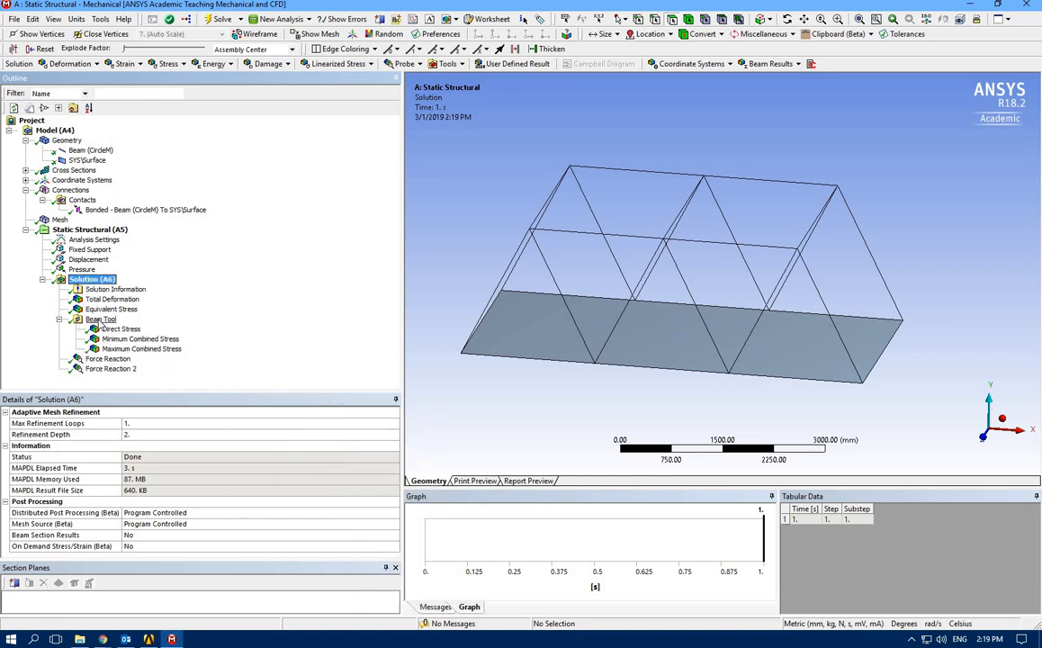
pyautogui.click(101, 321)
pyautogui.rightClick(101, 320)
pyautogui.moveTo(184, 327)
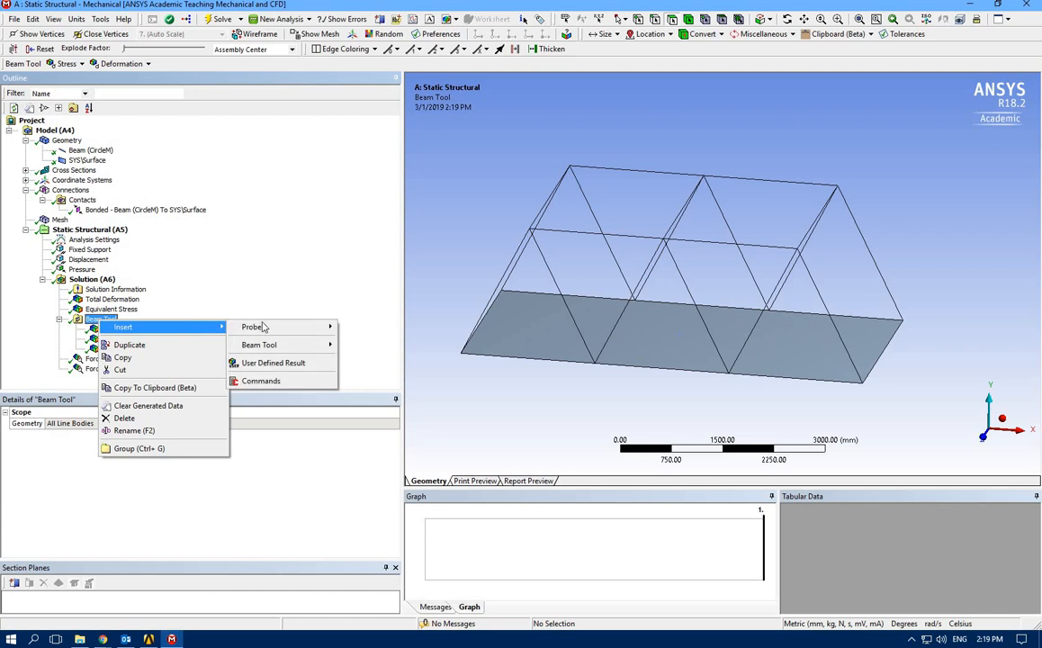
pyautogui.moveTo(264, 328)
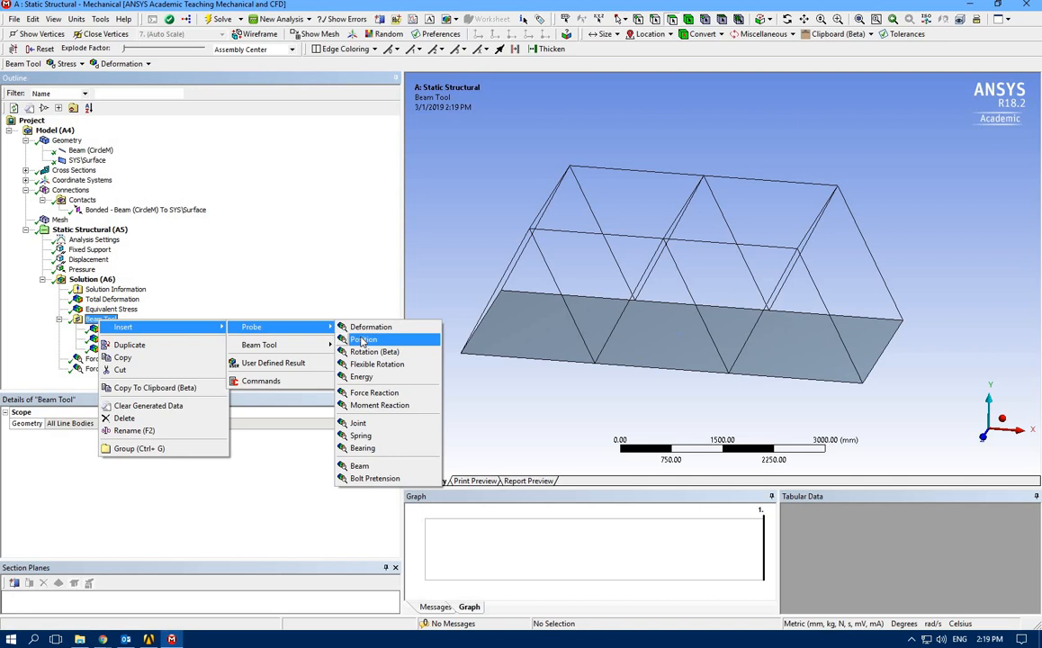
pyautogui.click(38, 388)
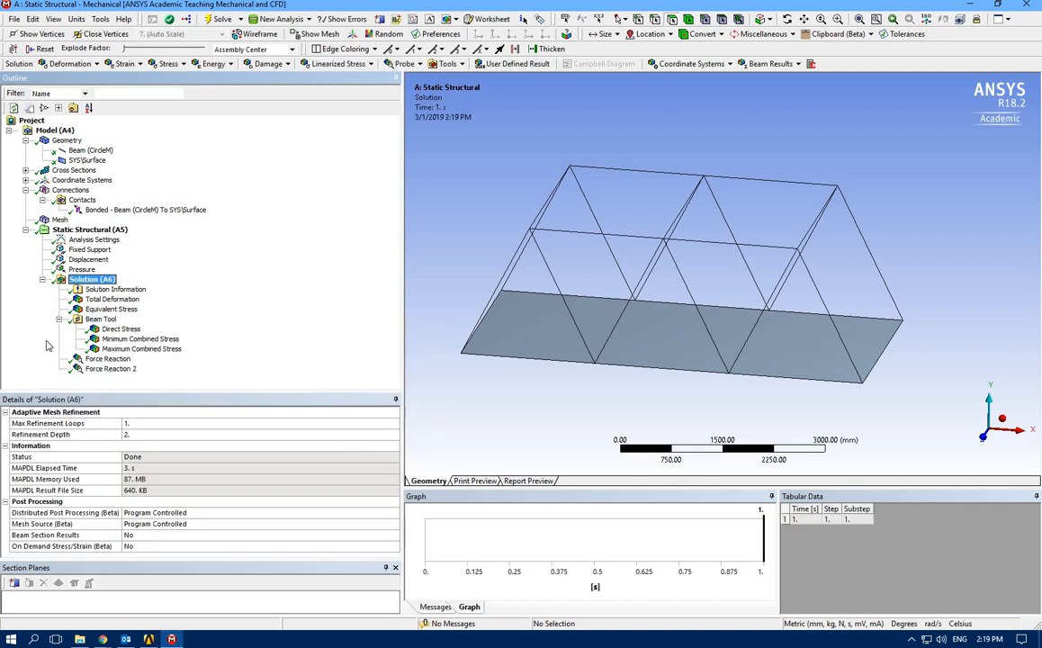
# Step: Add an Axial Force beam result for all line bodies, solve it and view the force contours on the truss
pyautogui.rightClick(80, 282)
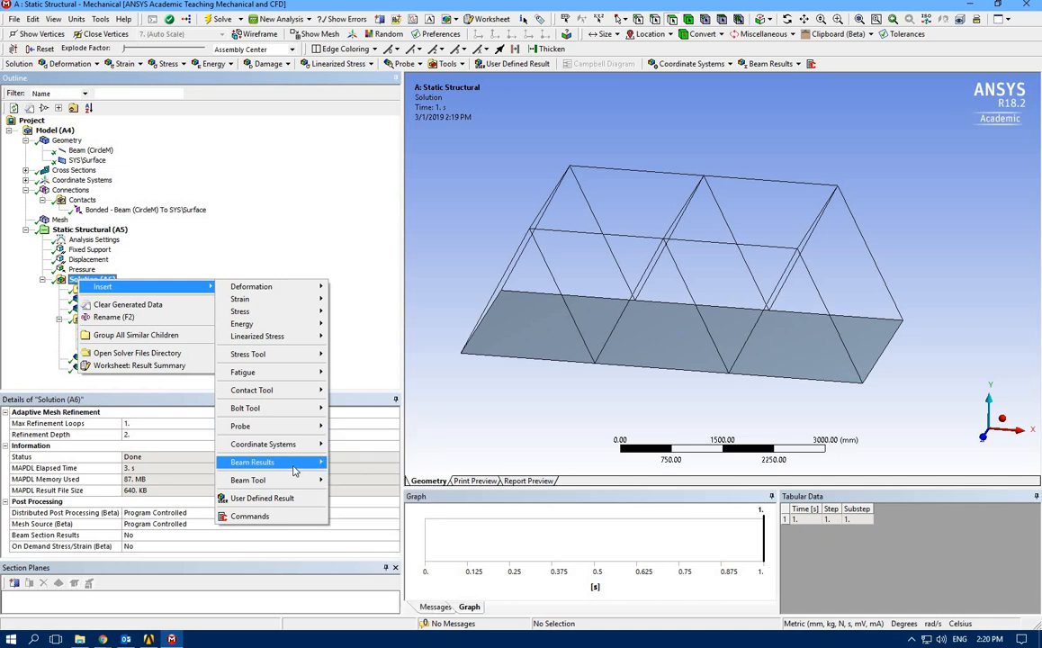
pyautogui.moveTo(301, 462)
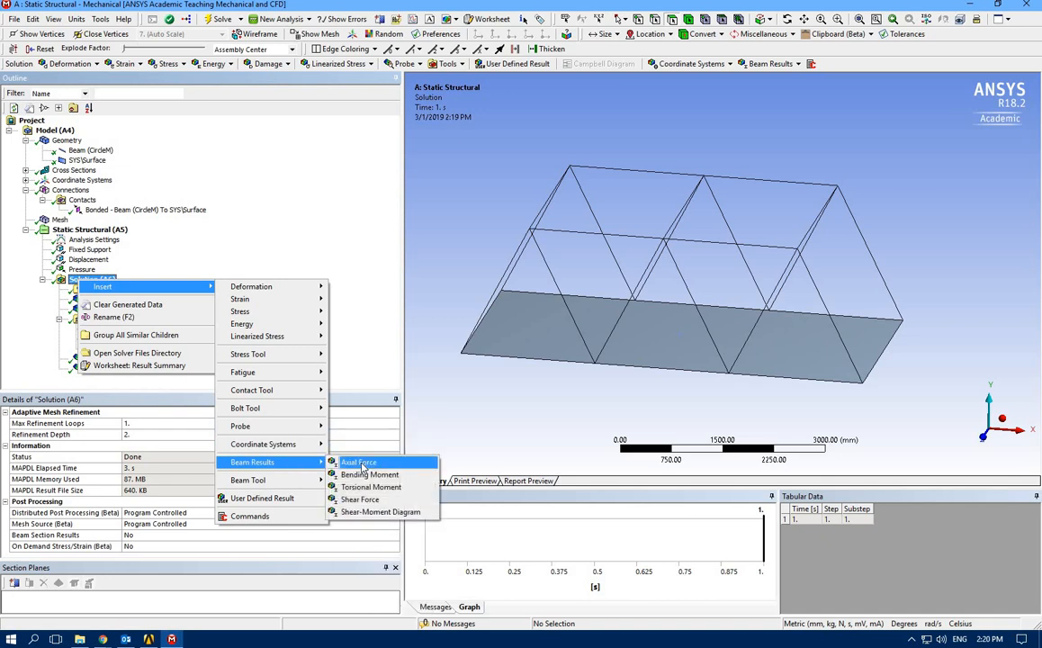
pyautogui.click(359, 462)
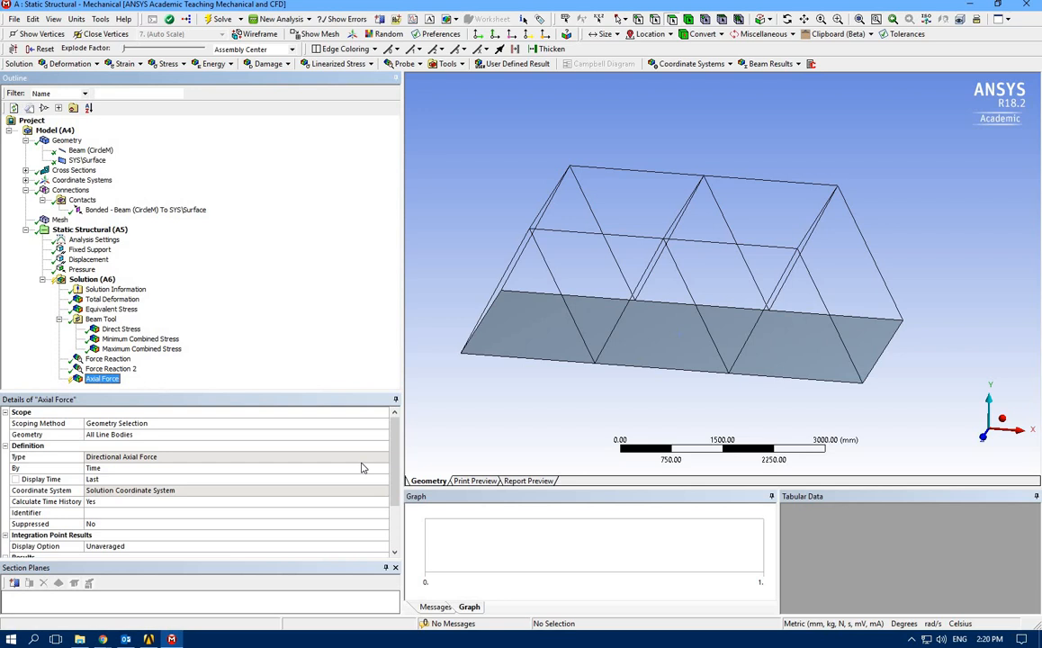
pyautogui.click(213, 21)
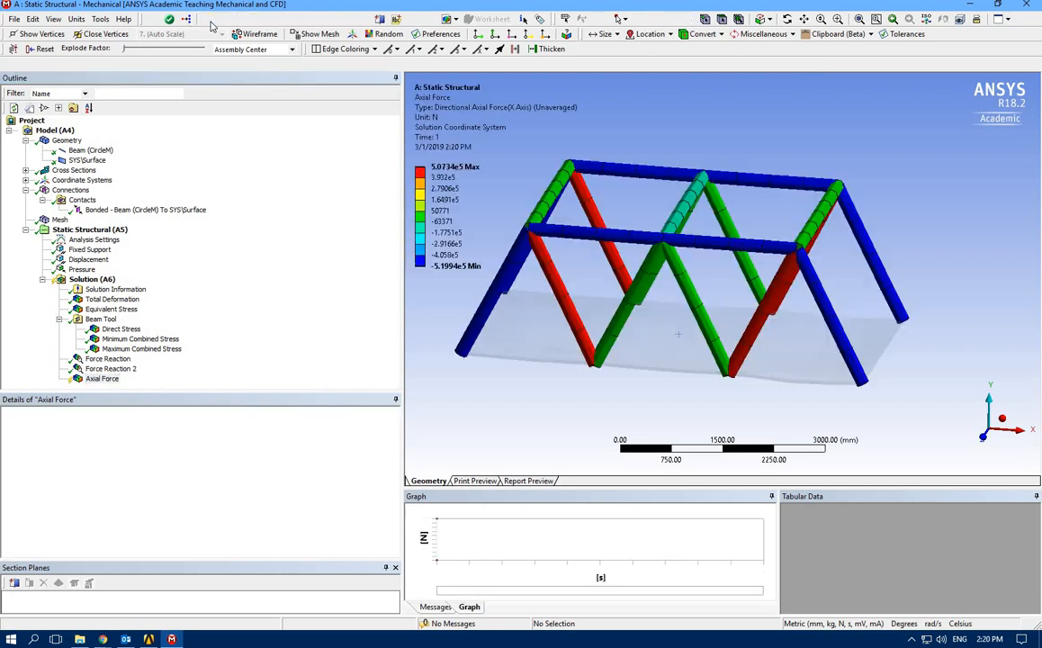
pyautogui.click(101, 379)
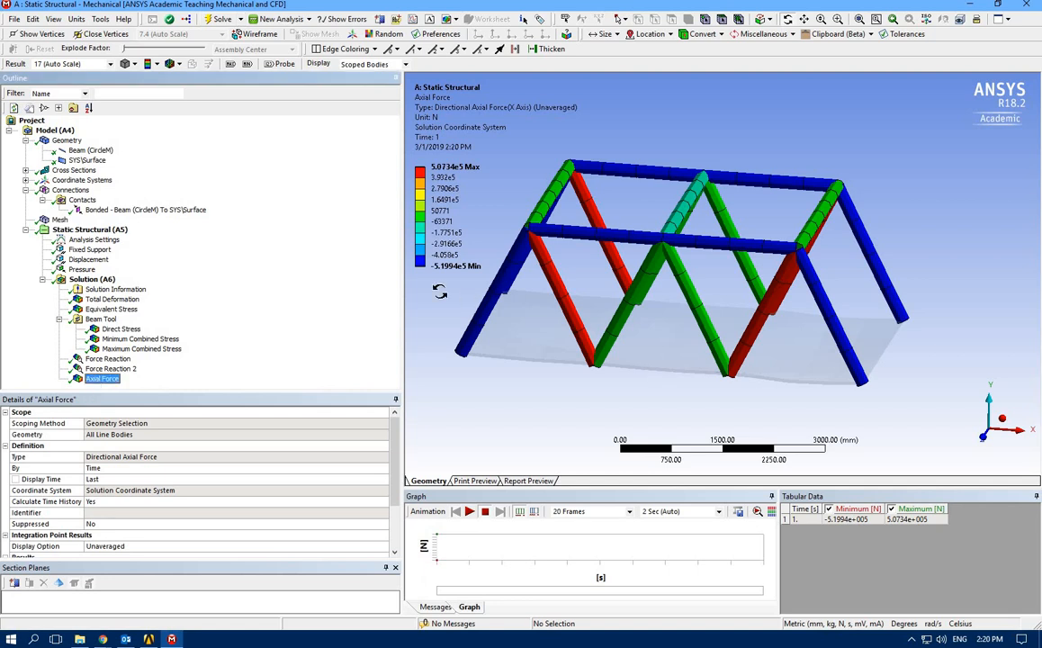
pyautogui.moveTo(526, 302)
pyautogui.mouseDown()
pyautogui.moveTo(563, 327)
pyautogui.moveTo(549, 326)
pyautogui.mouseUp()
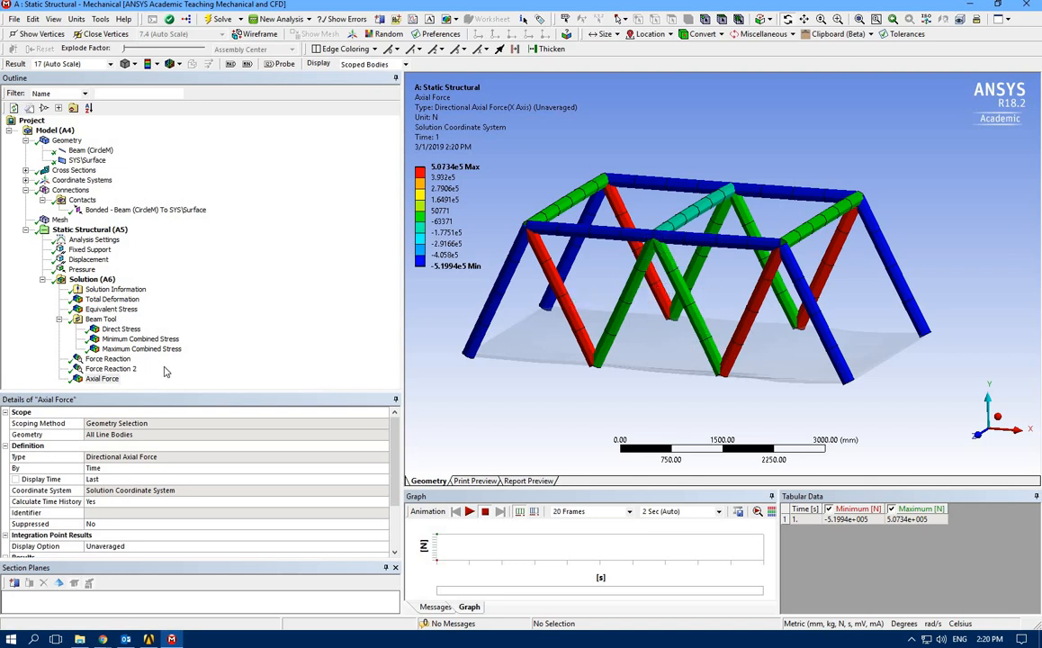
# Step: Add a Total Bending Moment beam result for all line bodies and solve it
pyautogui.rightClick(78, 279)
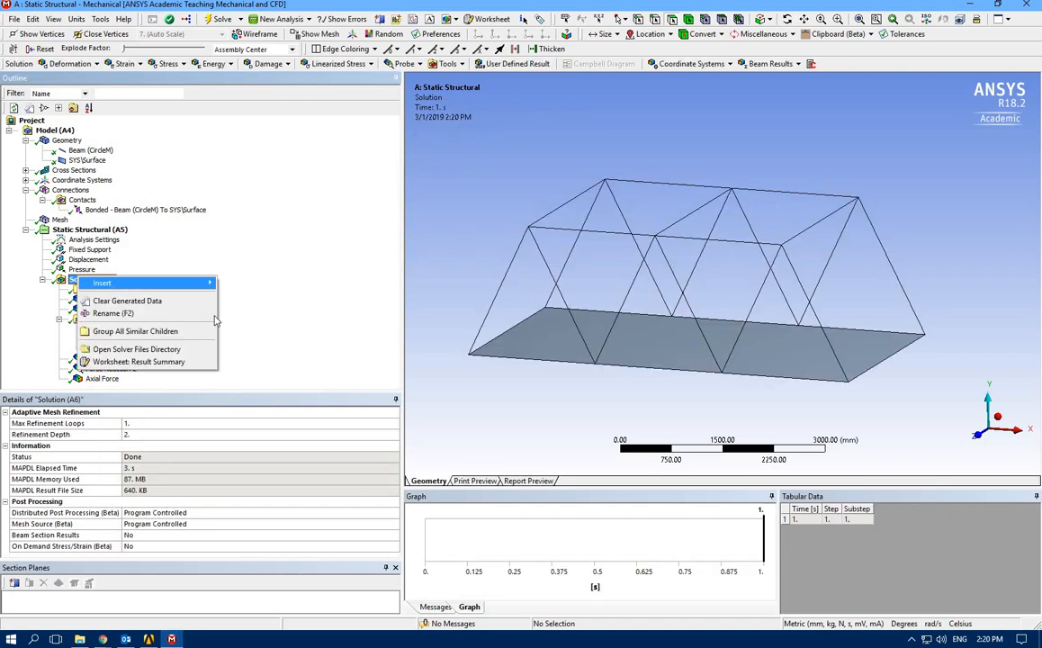
pyautogui.moveTo(103, 283)
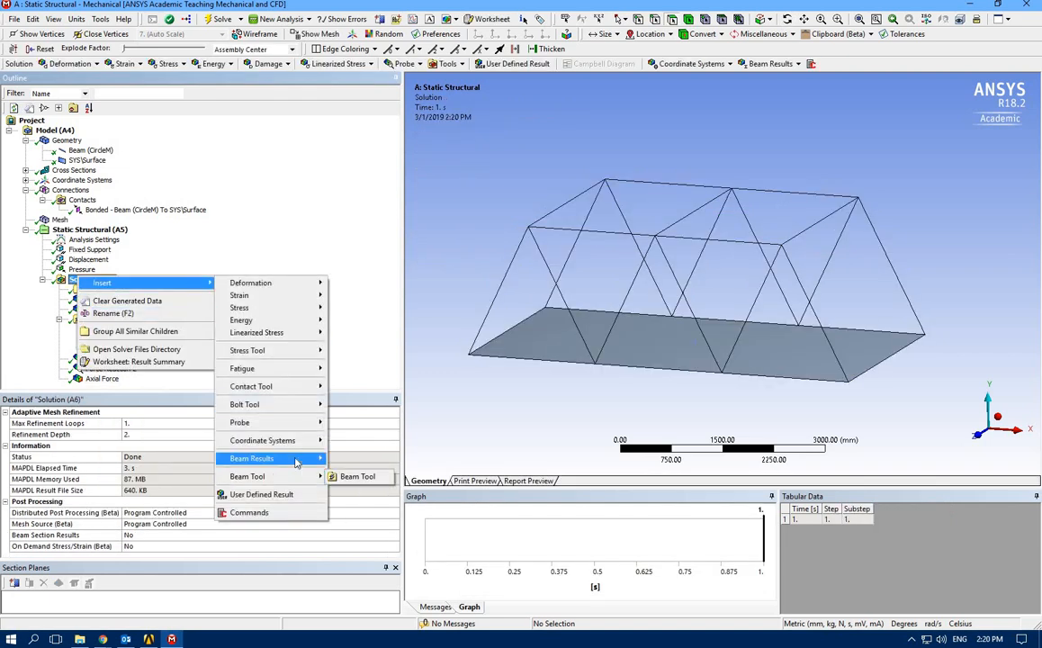
pyautogui.moveTo(297, 457)
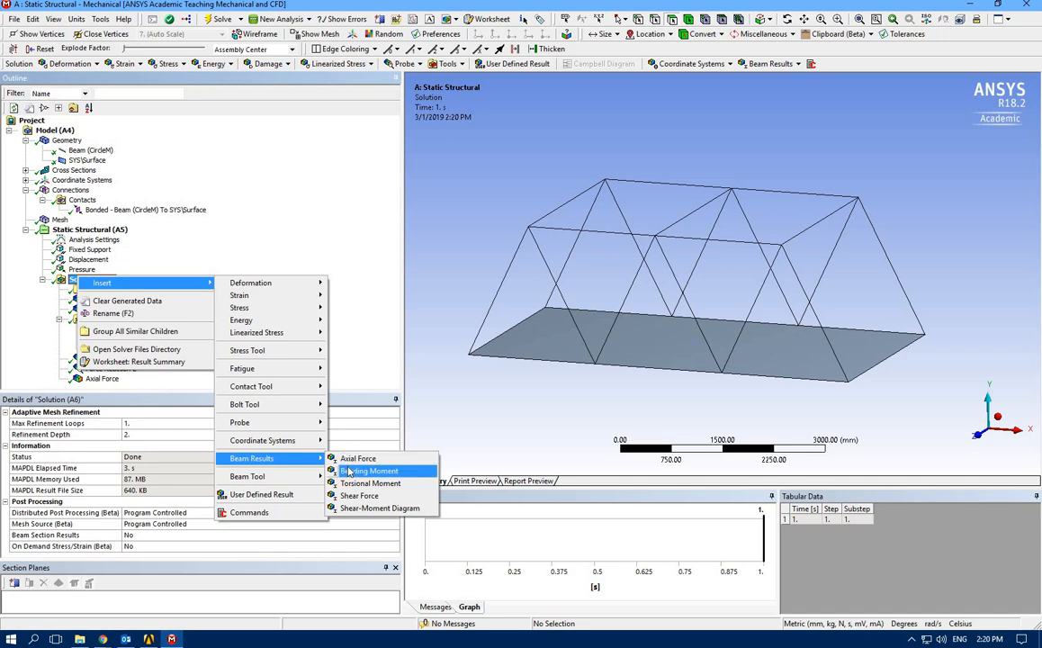
pyautogui.click(348, 470)
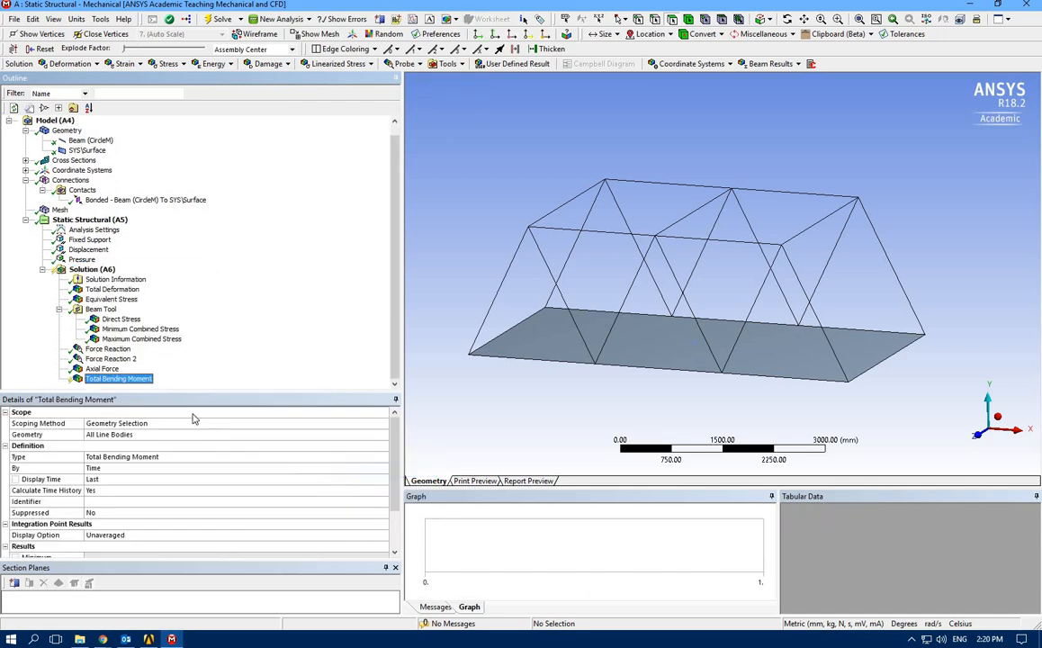
pyautogui.click(215, 20)
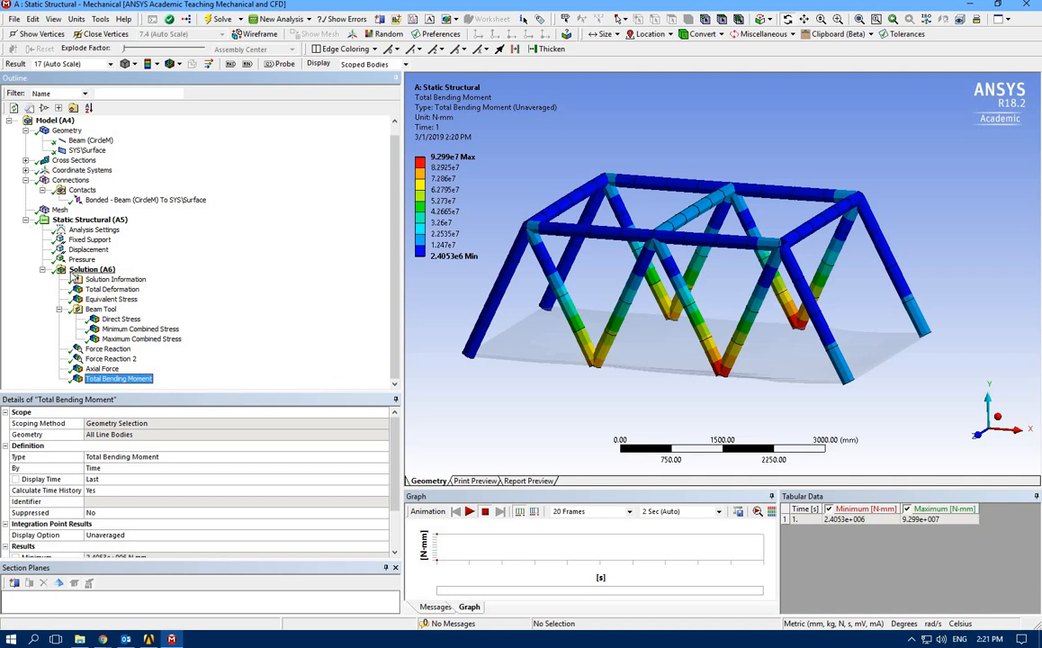
# Step: Add a Total Shear-Moment Diagram beam result to the solution
pyautogui.rightClick(72, 271)
pyautogui.moveTo(157, 278)
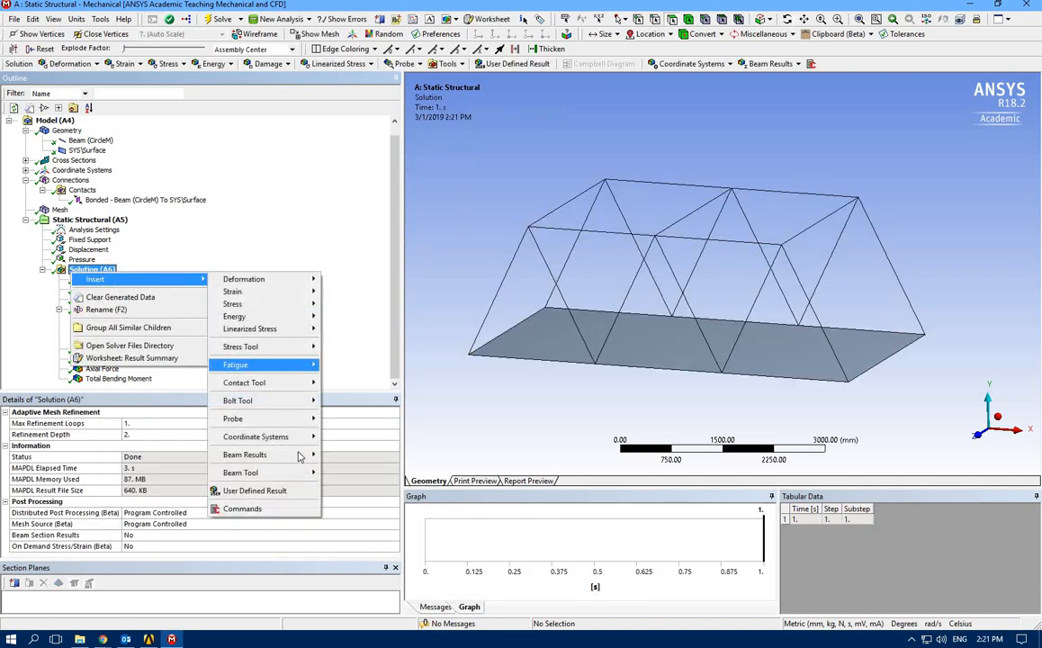
pyautogui.moveTo(301, 455)
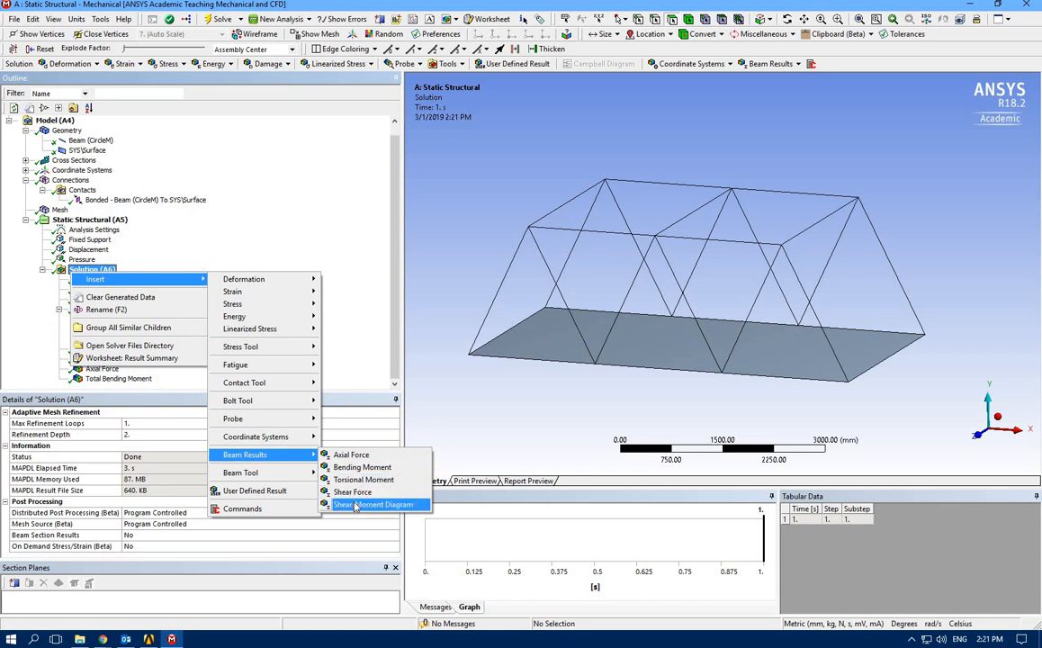
pyautogui.click(356, 505)
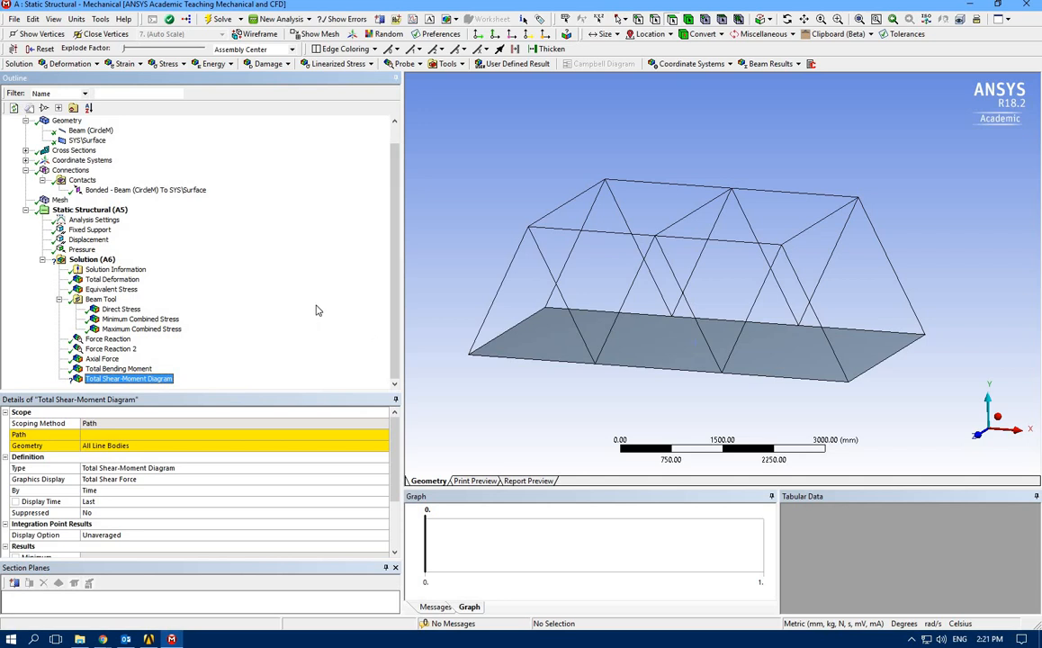
pyautogui.scroll(1, 286, 288)
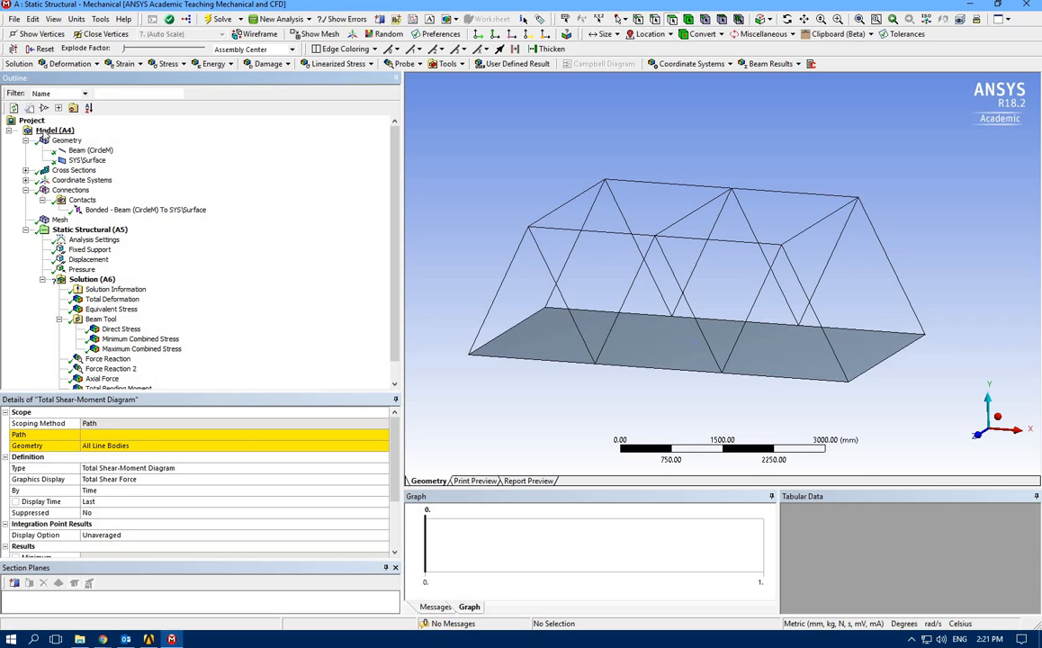
pyautogui.rightClick(40, 128)
pyautogui.rightClick(34, 120)
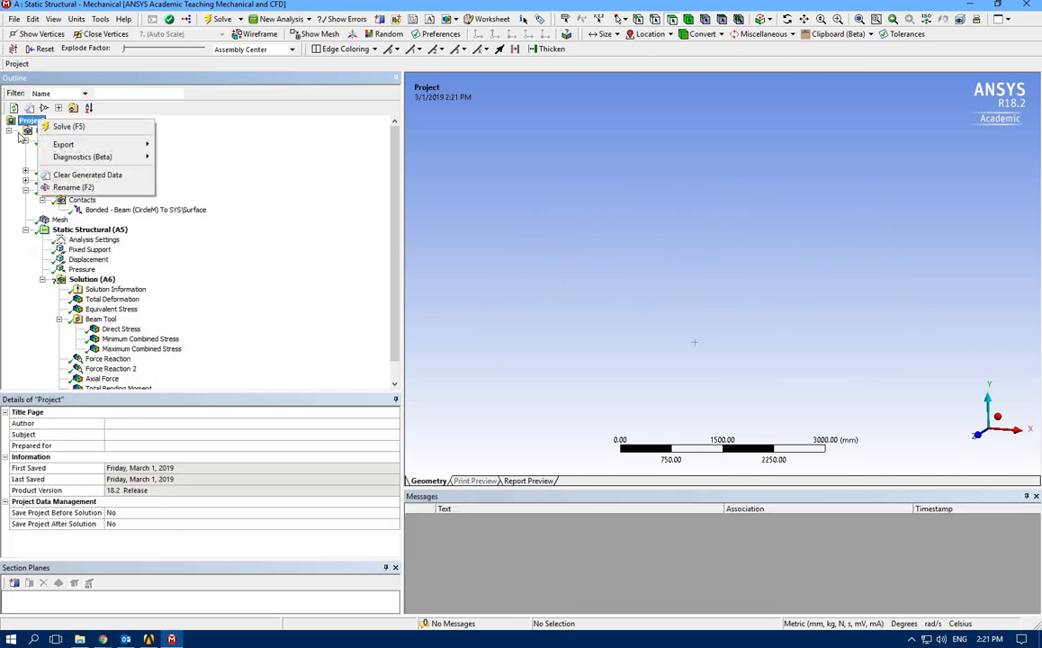
pyautogui.click(9, 157)
pyautogui.click(67, 142)
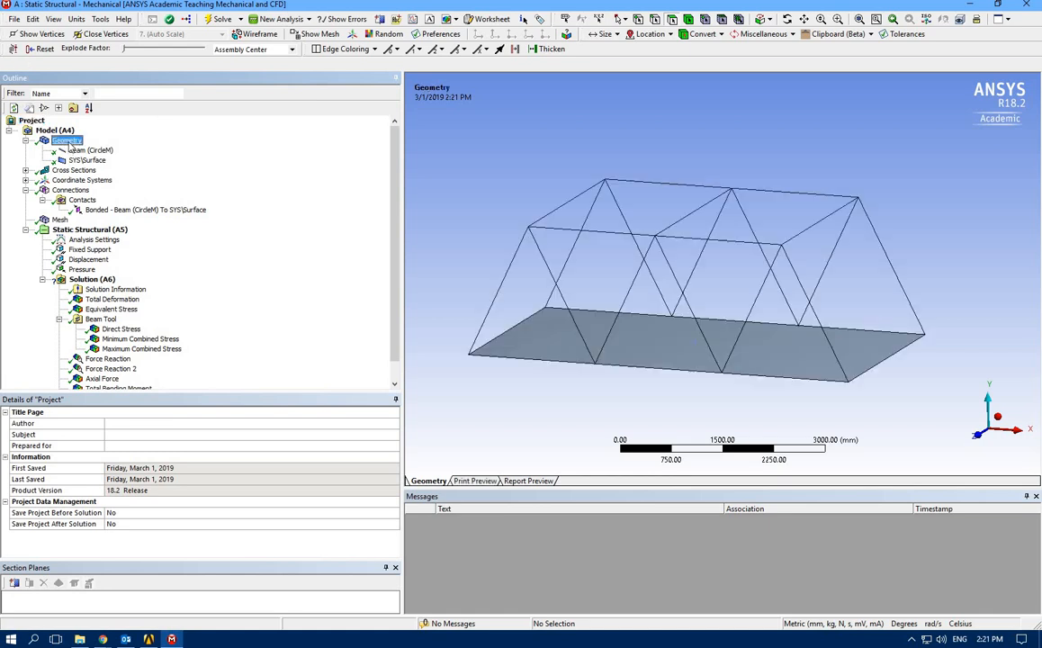
pyautogui.rightClick(68, 143)
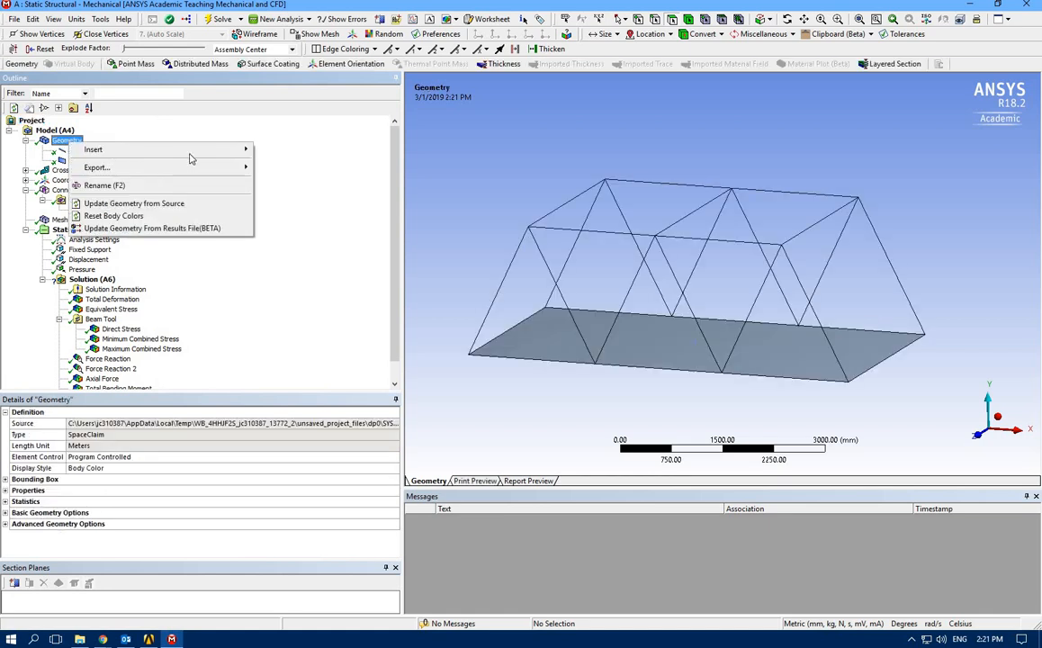
pyautogui.moveTo(194, 158)
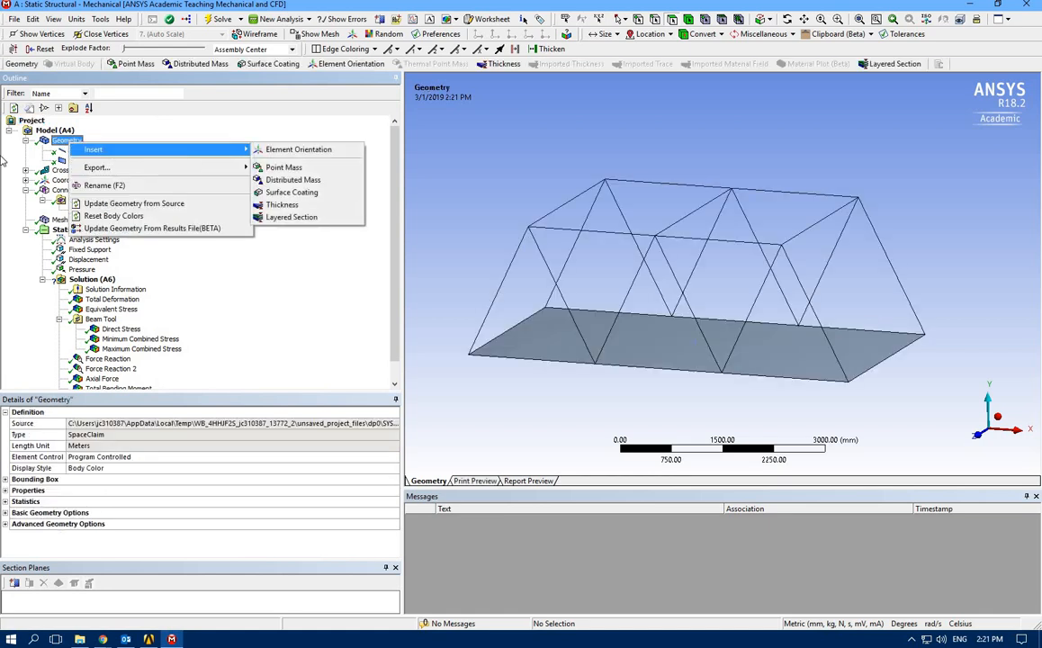
pyautogui.click(10, 156)
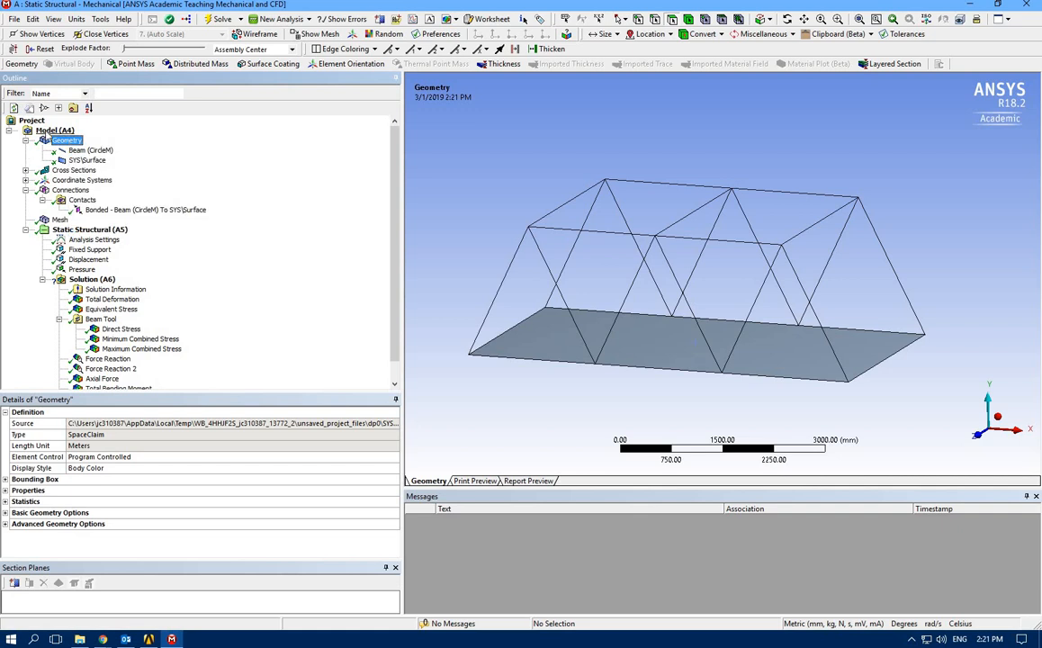
# Step: Add Construction Geometry to the model and insert a Path in it
pyautogui.rightClick(49, 131)
pyautogui.moveTo(94, 141)
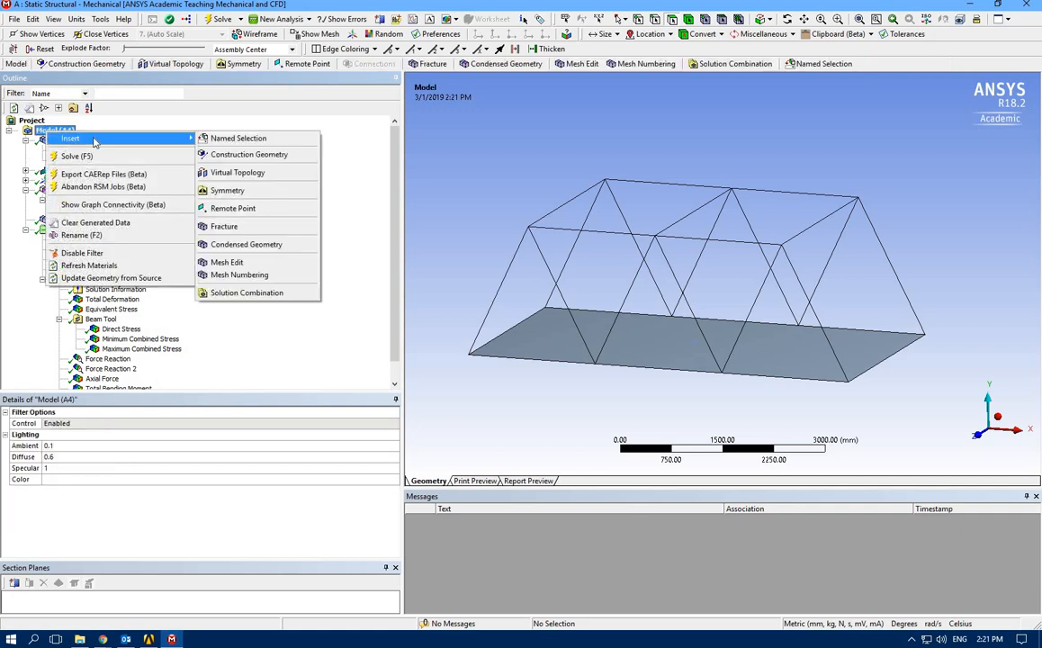
pyautogui.click(252, 155)
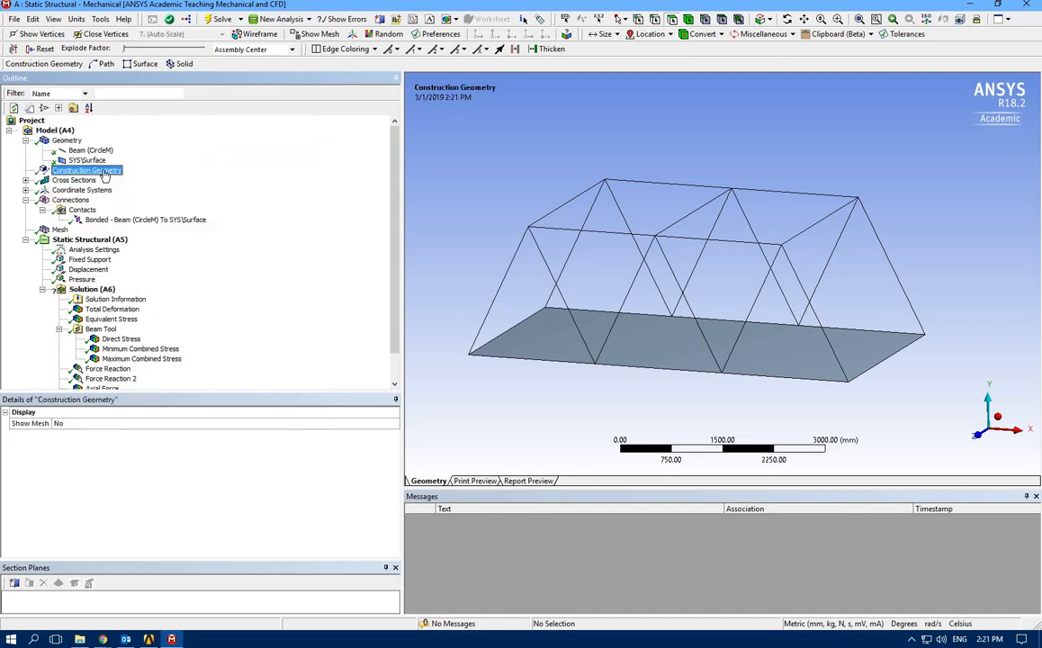
pyautogui.rightClick(106, 175)
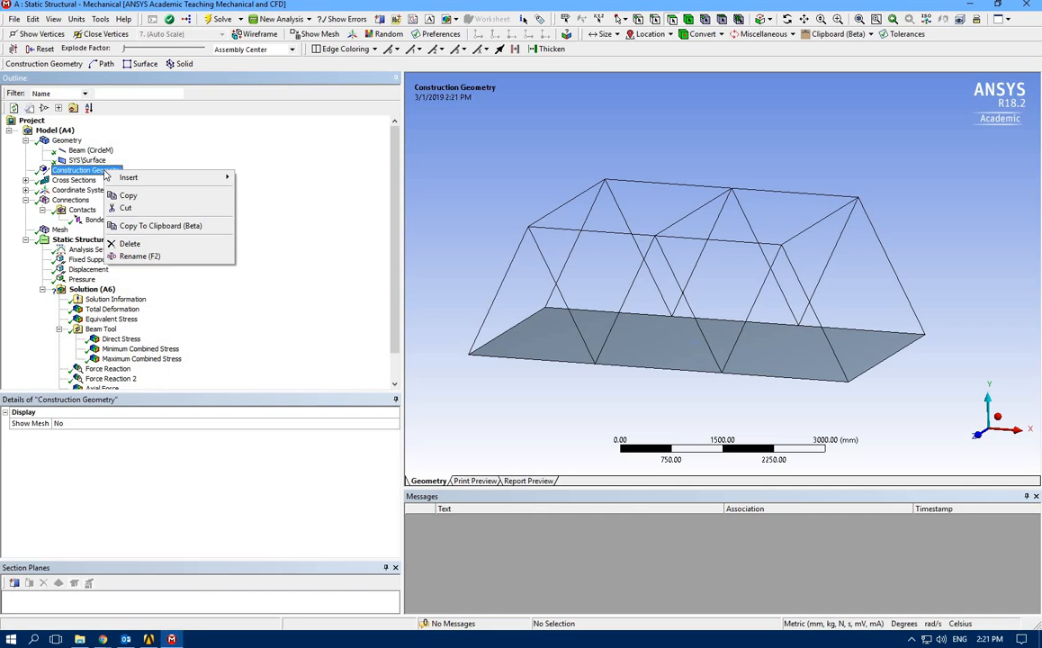
pyautogui.moveTo(163, 176)
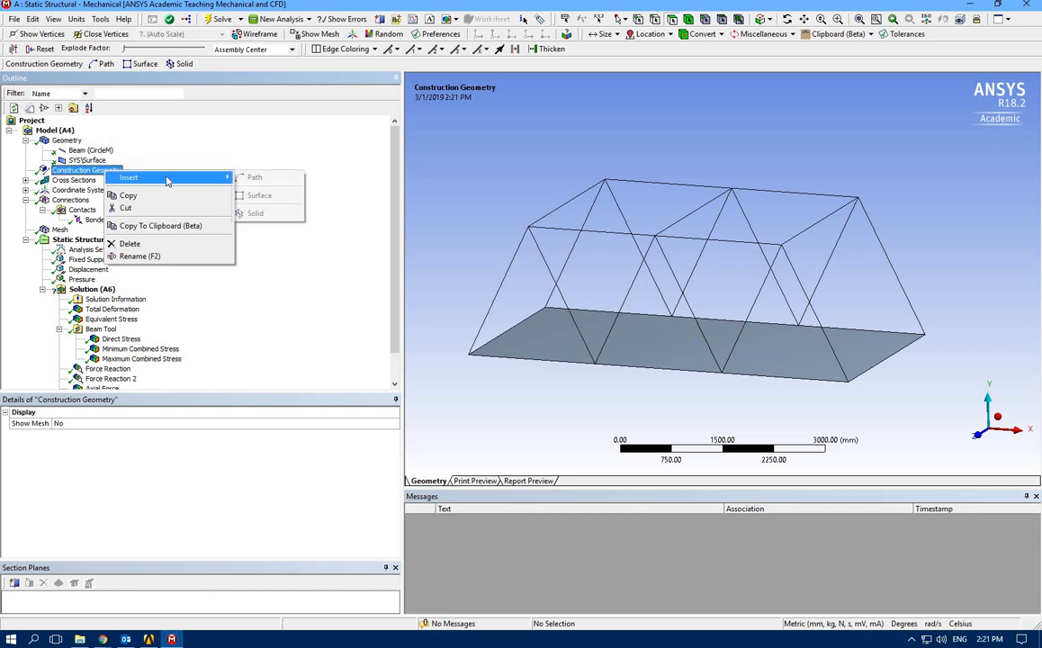
pyautogui.click(251, 178)
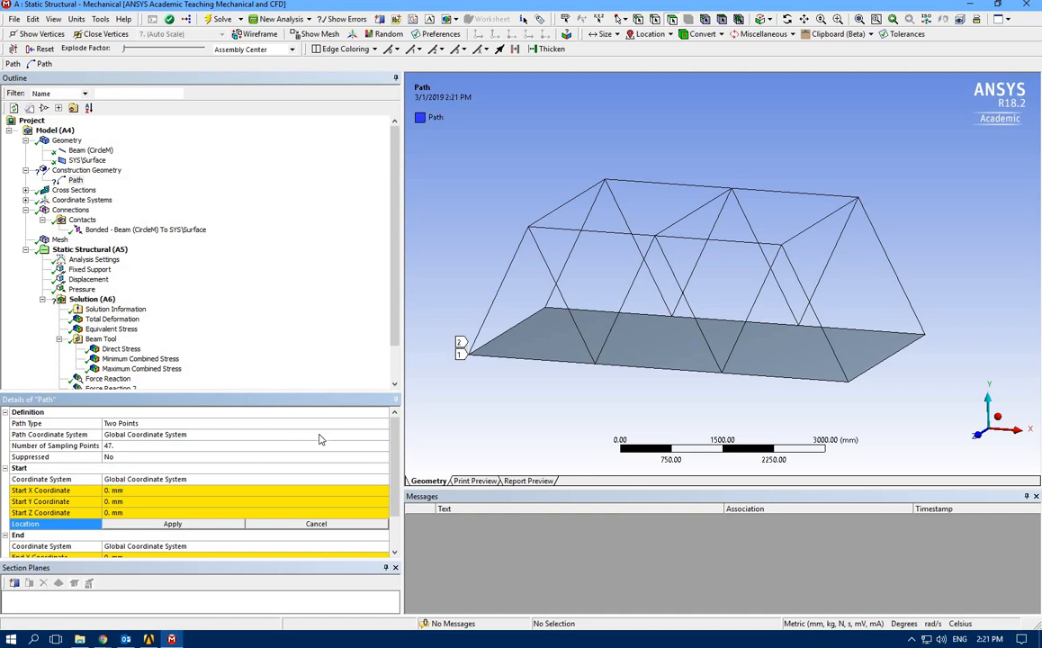
# Step: Set the path type to Edge and scope the path to the two collinear upper chord edges on the near side of the truss
pyautogui.click(382, 427)
pyautogui.click(383, 426)
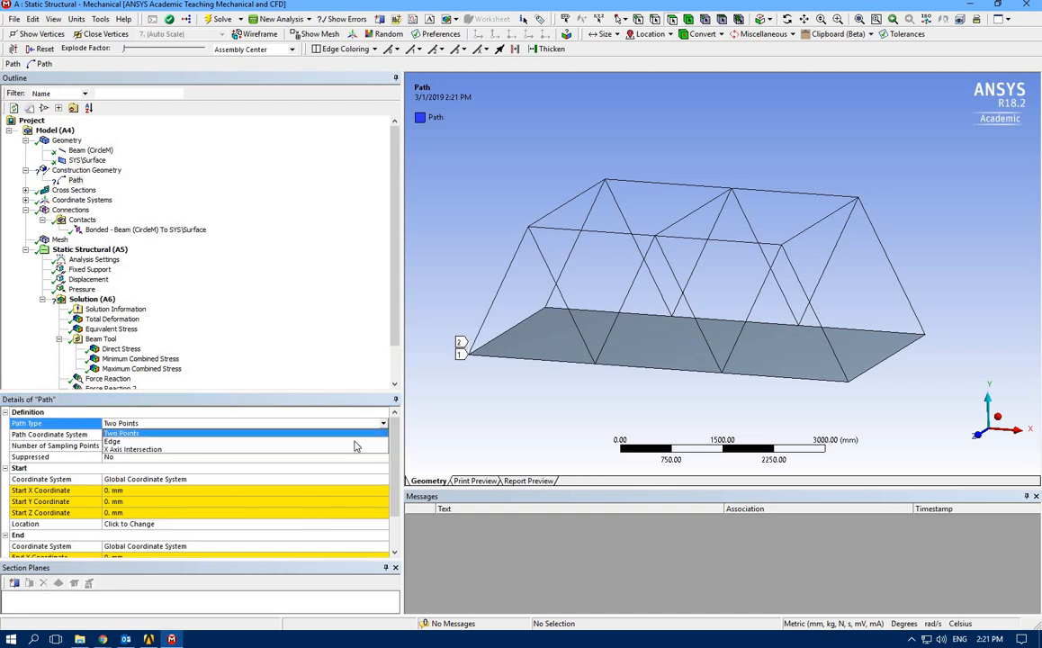
pyautogui.click(318, 442)
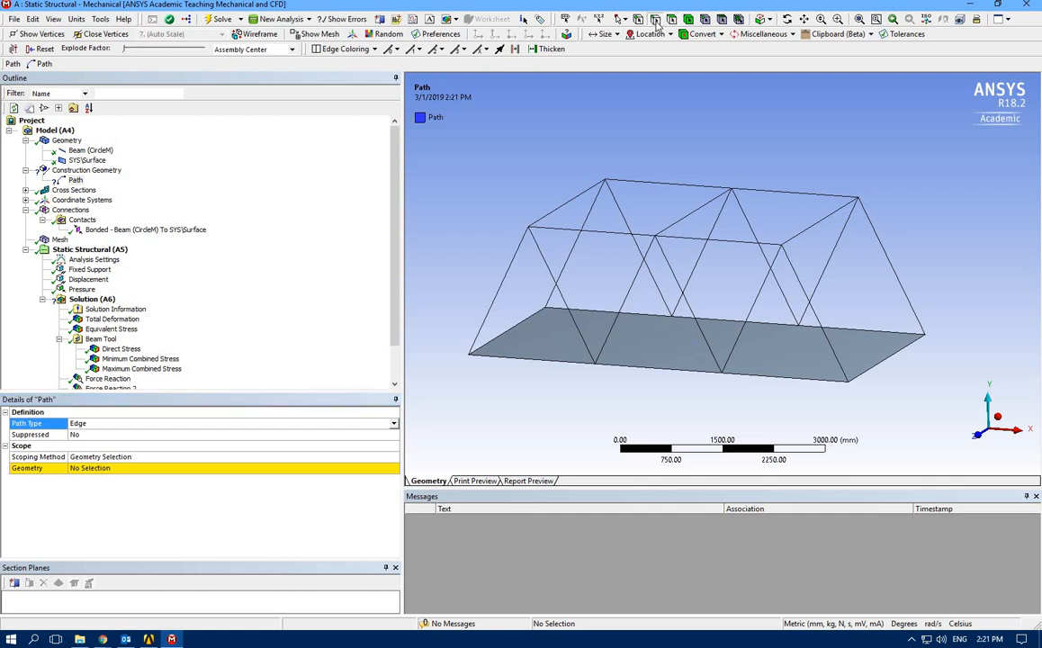
pyautogui.click(596, 233)
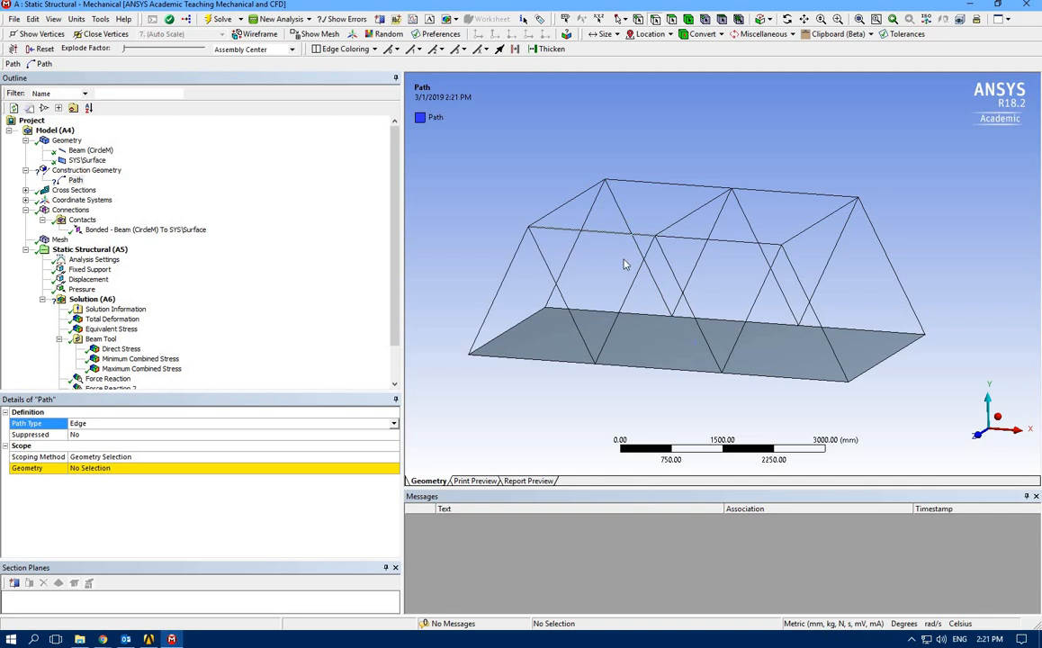
pyautogui.keyDown('ctrl'); pyautogui.click(733, 242); pyautogui.keyUp('ctrl')
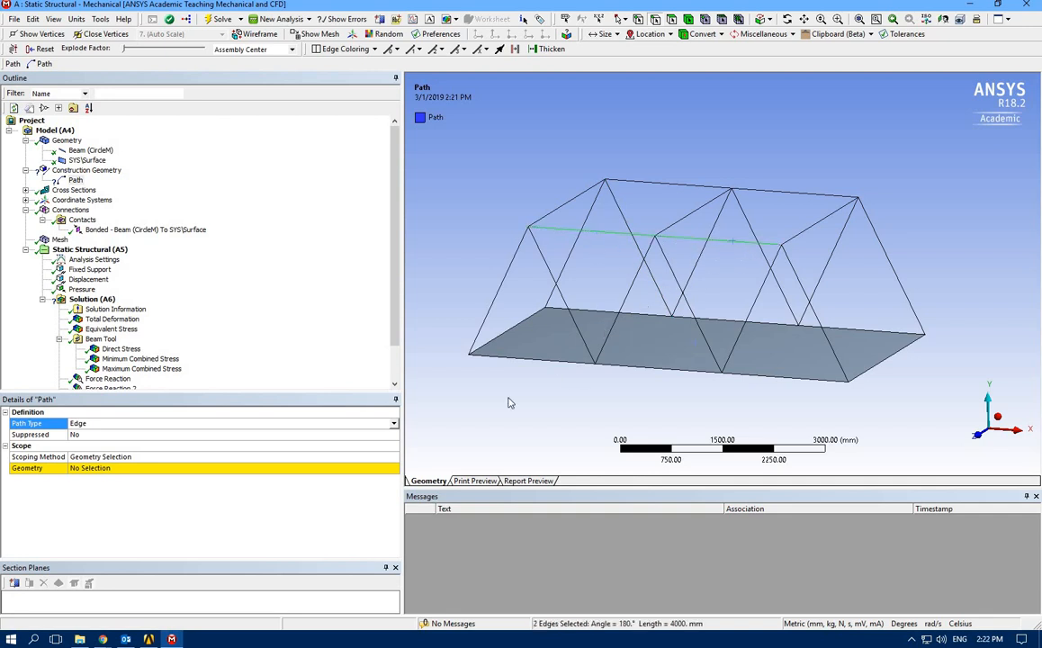
pyautogui.click(88, 469)
pyautogui.click(88, 469)
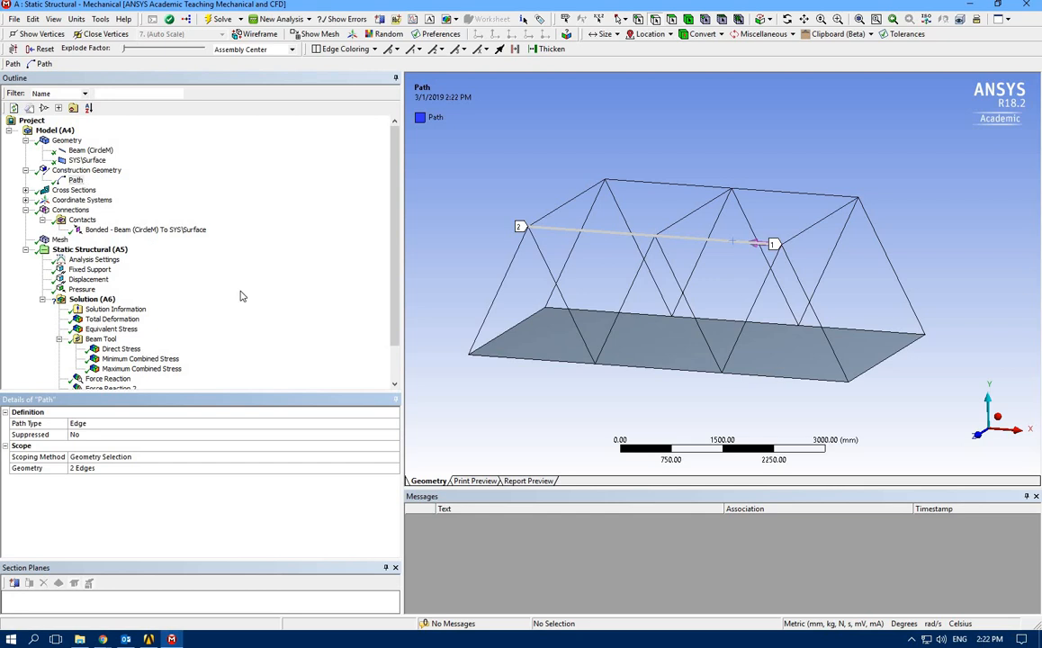
# Step: Scope the Total Shear-Moment Diagram to the defined Path for all line bodies and solve it
pyautogui.scroll(-2, 205, 348)
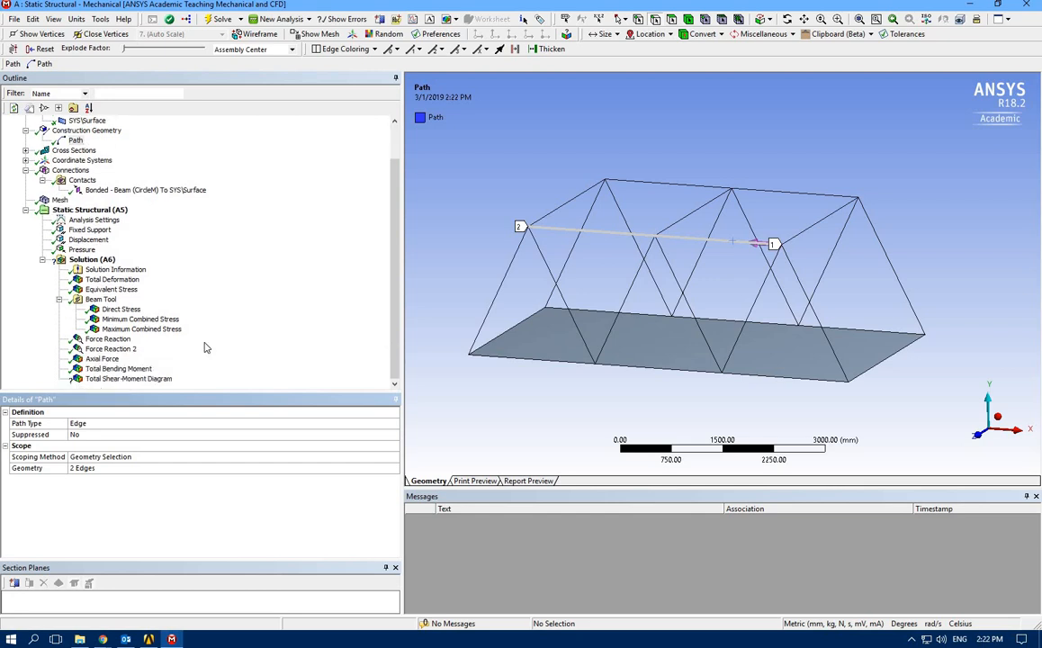
pyautogui.click(131, 380)
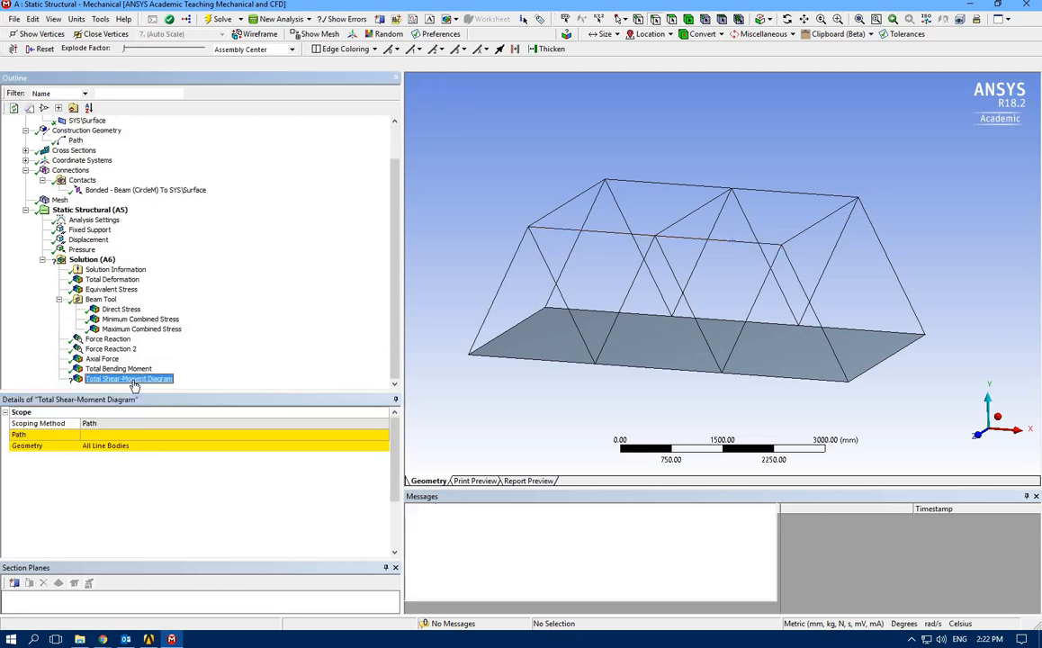
pyautogui.click(382, 435)
pyautogui.click(382, 436)
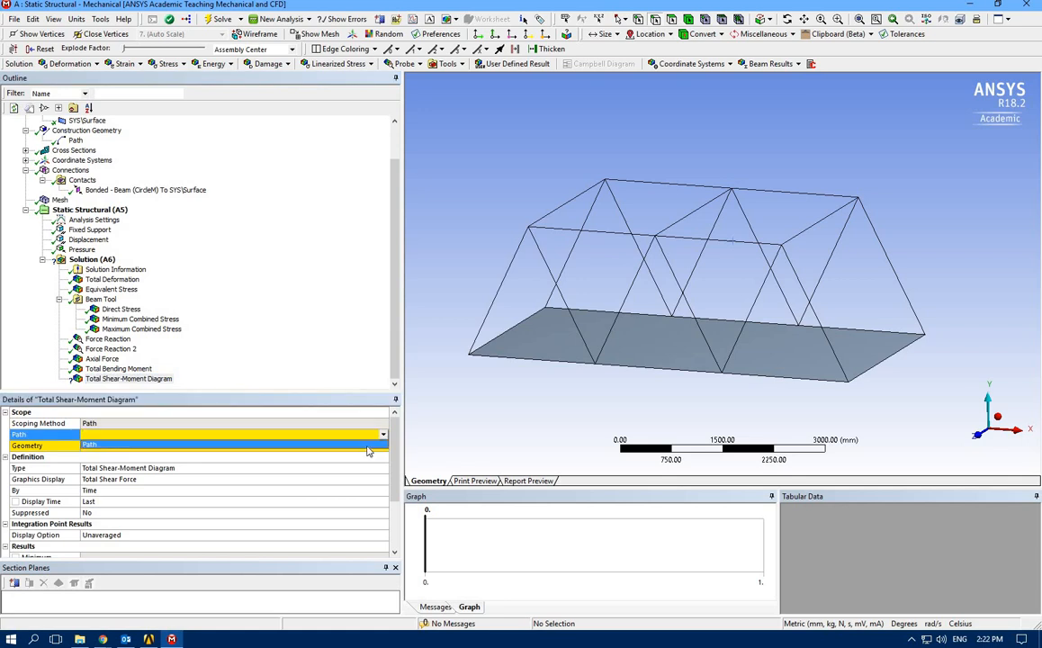
pyautogui.click(366, 444)
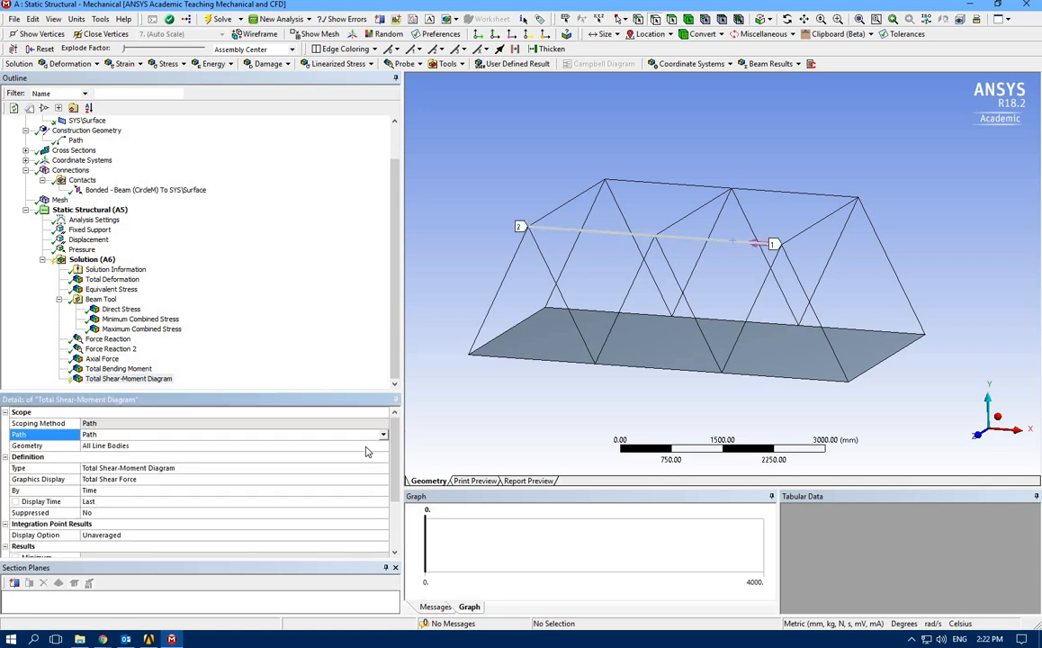
pyautogui.scroll(-3, 366, 450)
pyautogui.scroll(3, 366, 451)
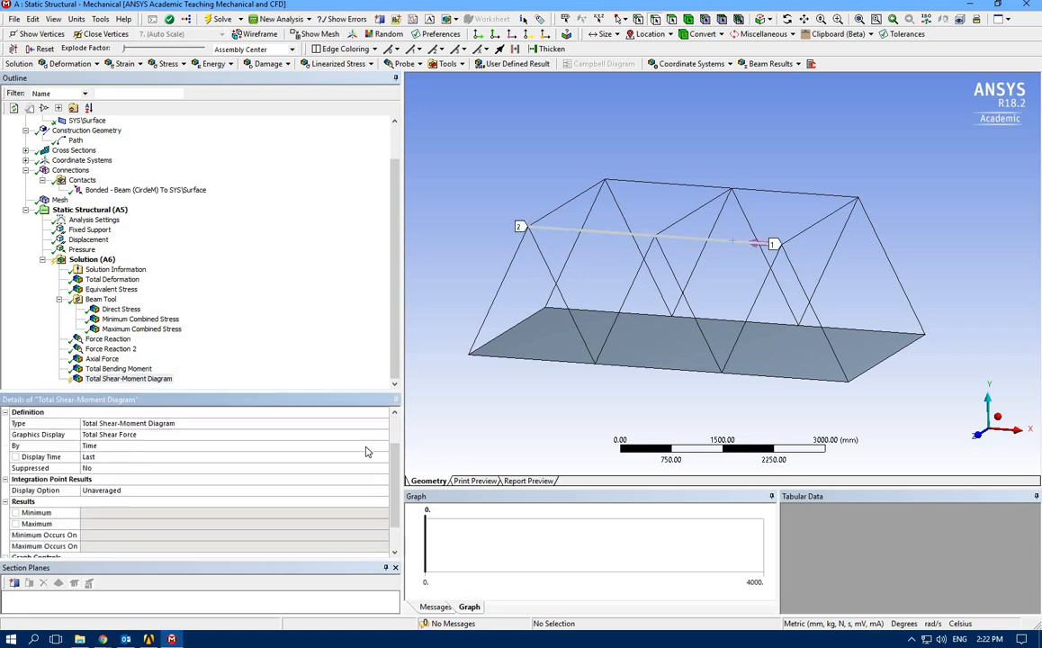
pyautogui.click(214, 20)
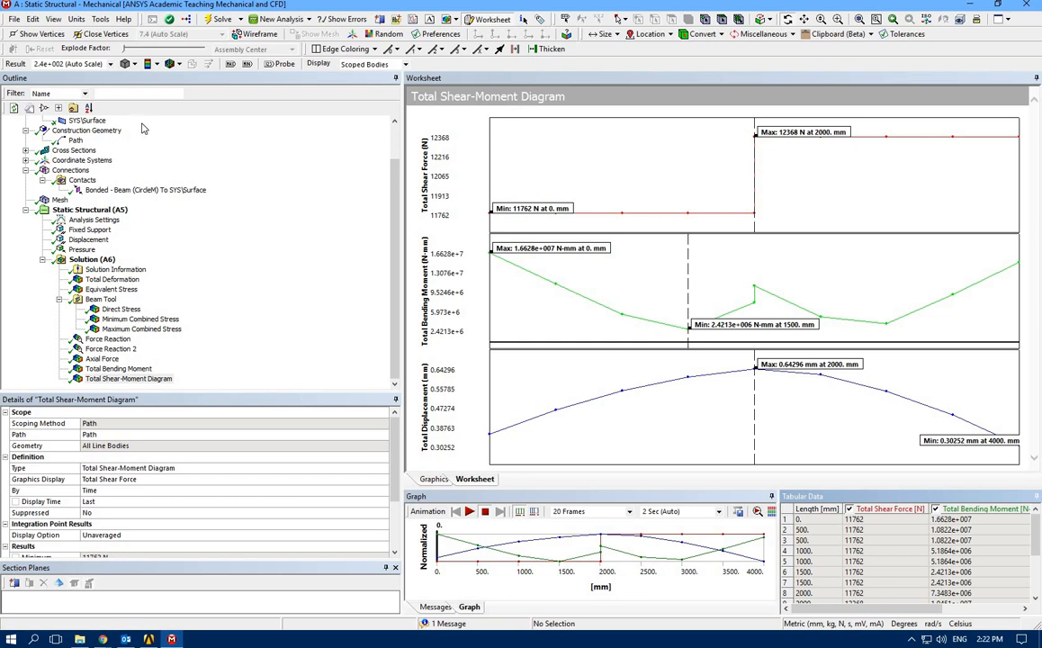
pyautogui.click(96, 378)
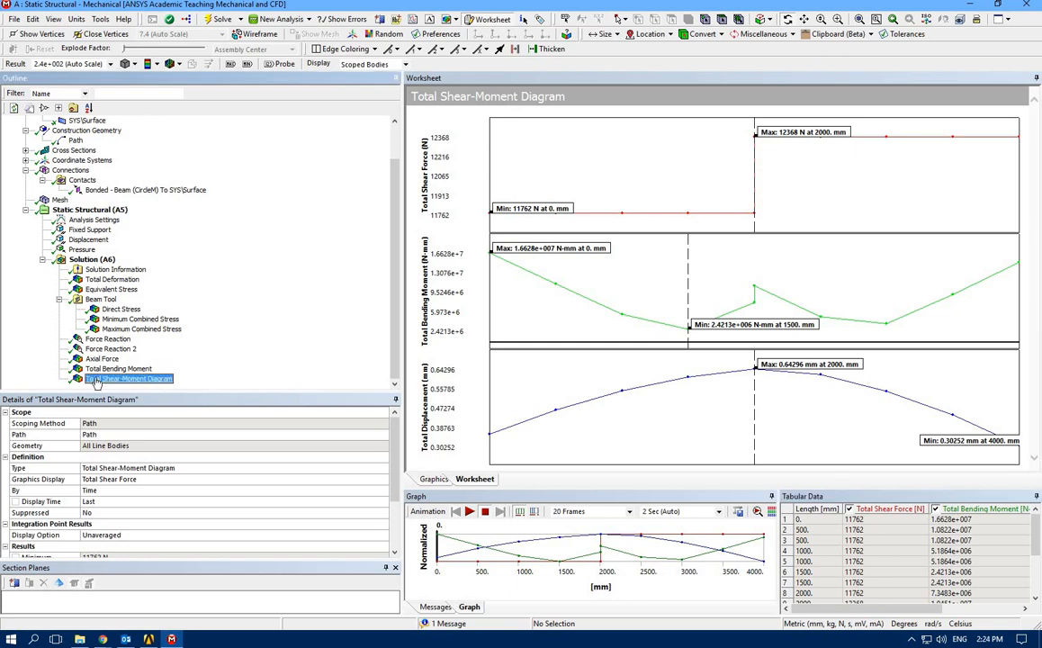
# Step: Add a Max Equivalent Stress type Stress Tool to the solution and solve its Safety Factor result
pyautogui.rightClick(86, 260)
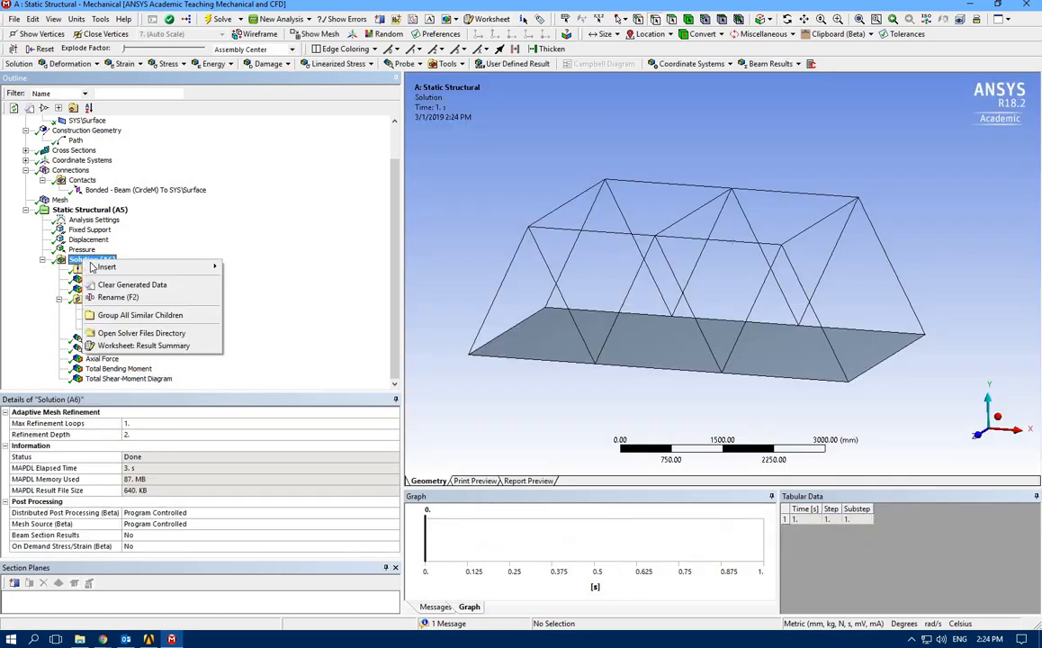
pyautogui.moveTo(94, 267)
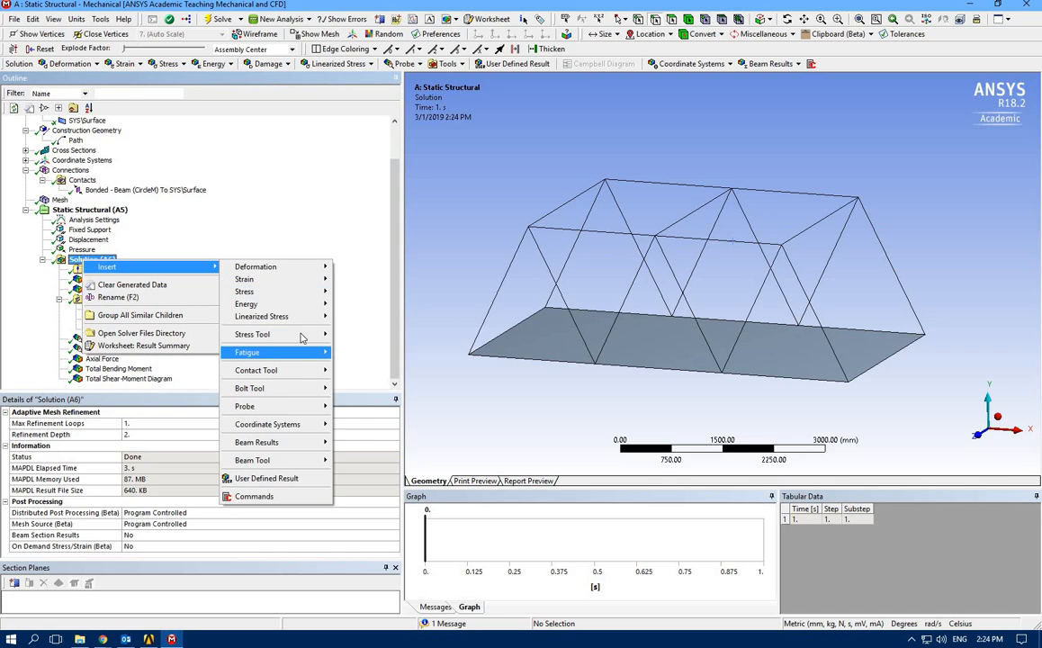
pyautogui.moveTo(311, 338)
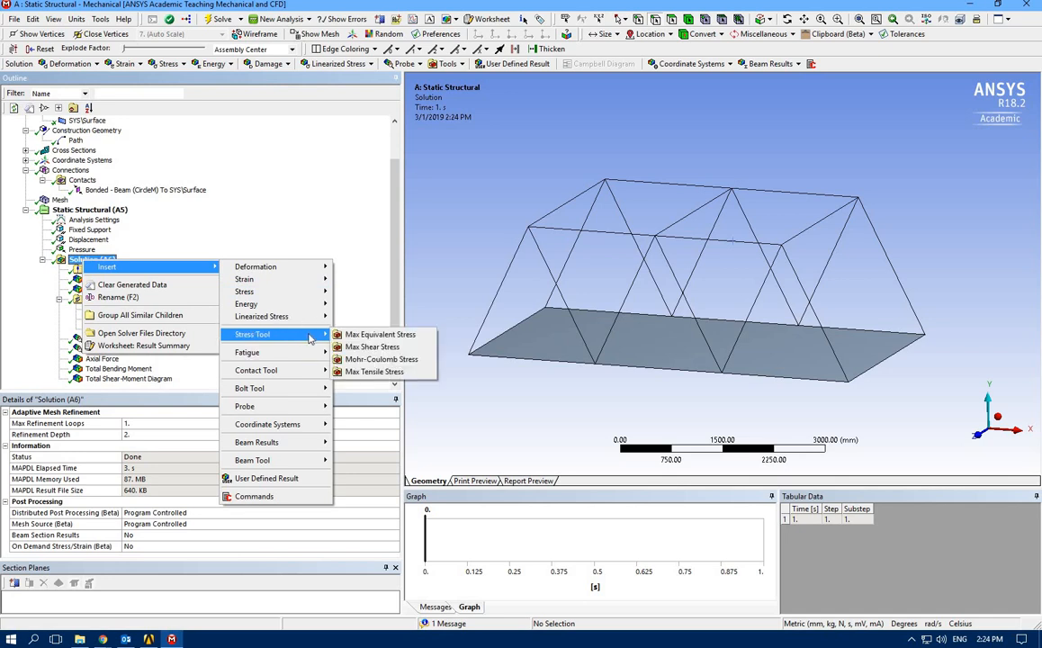
pyautogui.click(358, 338)
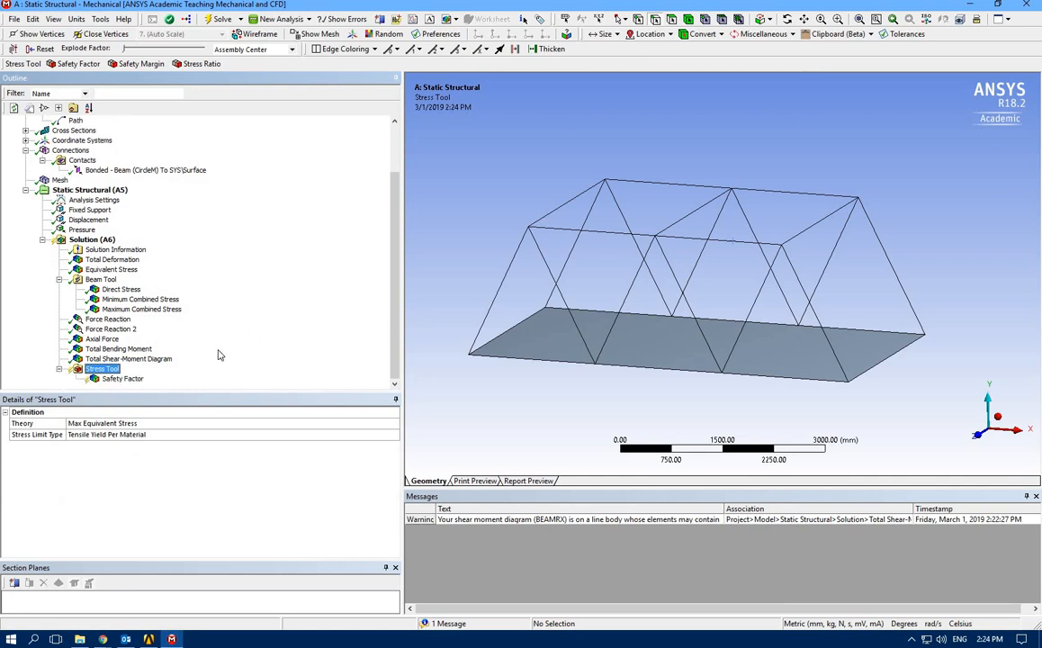
pyautogui.click(119, 378)
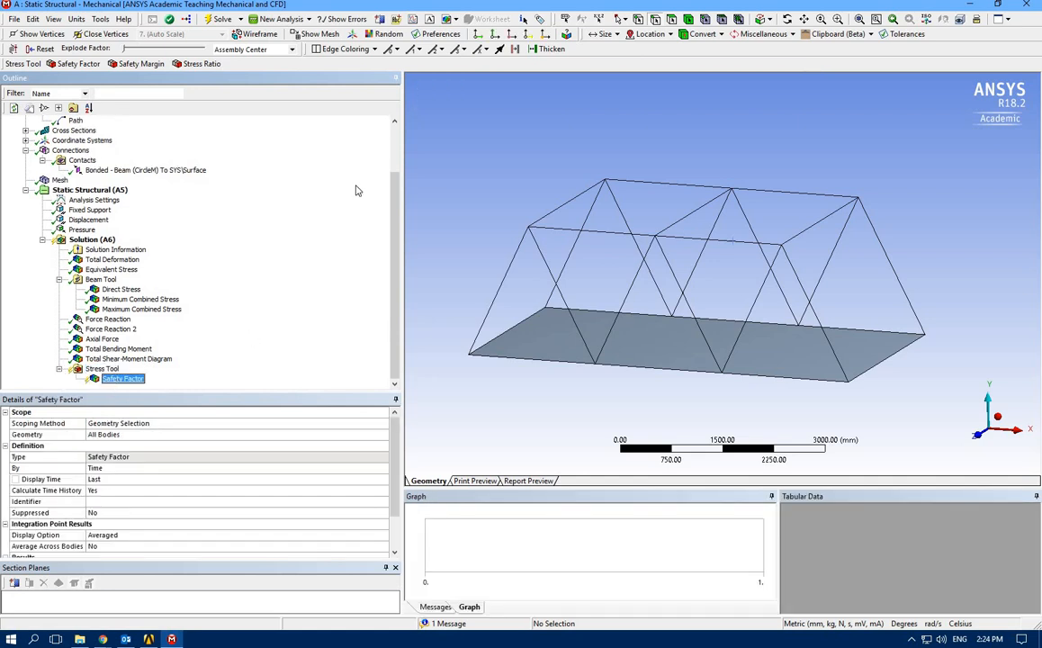
pyautogui.click(217, 20)
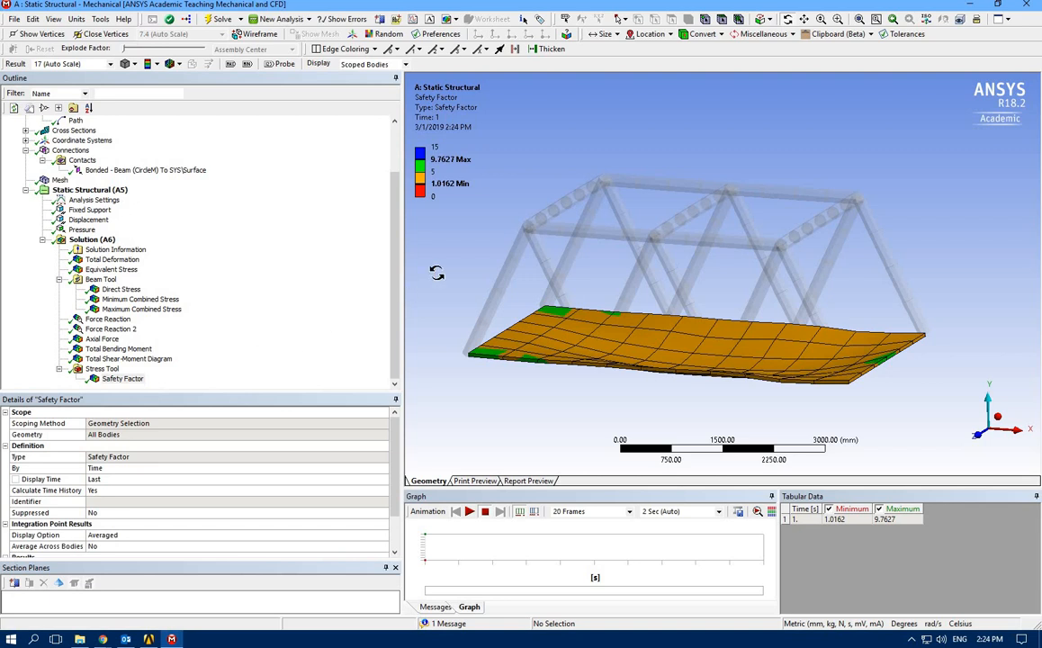
pyautogui.moveTo(416, 241); pyautogui.dragTo(451, 295, button='middle')
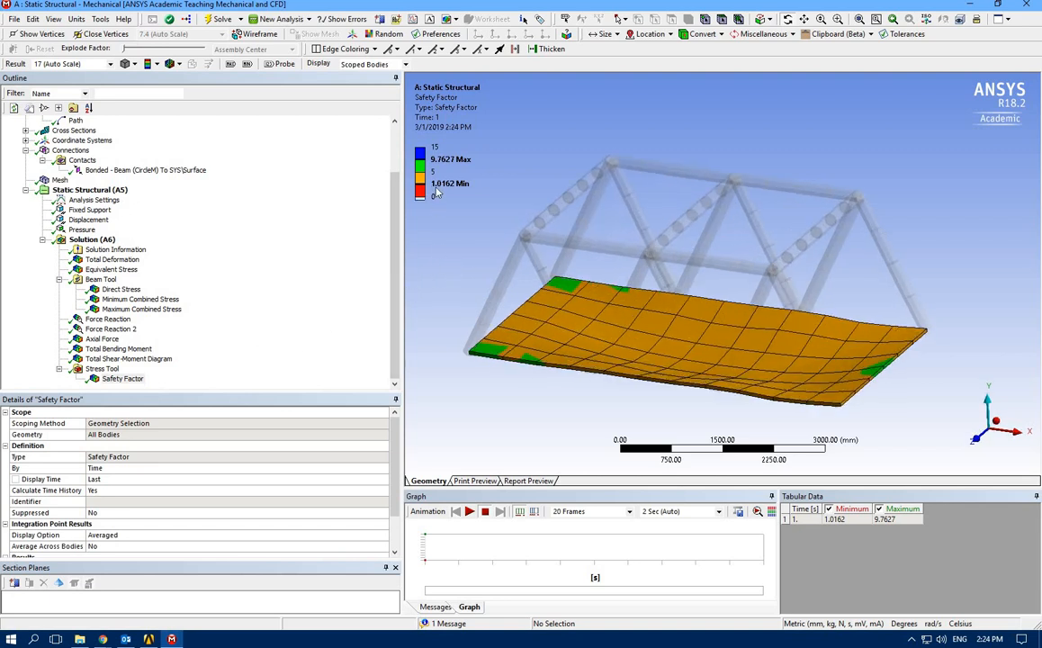
pyautogui.click(432, 184)
pyautogui.click(429, 330)
# Step: Set the deck's pressure magnitude to 0.1 MPa, re-solve the analysis and display the Safety Factor result
pyautogui.click(80, 230)
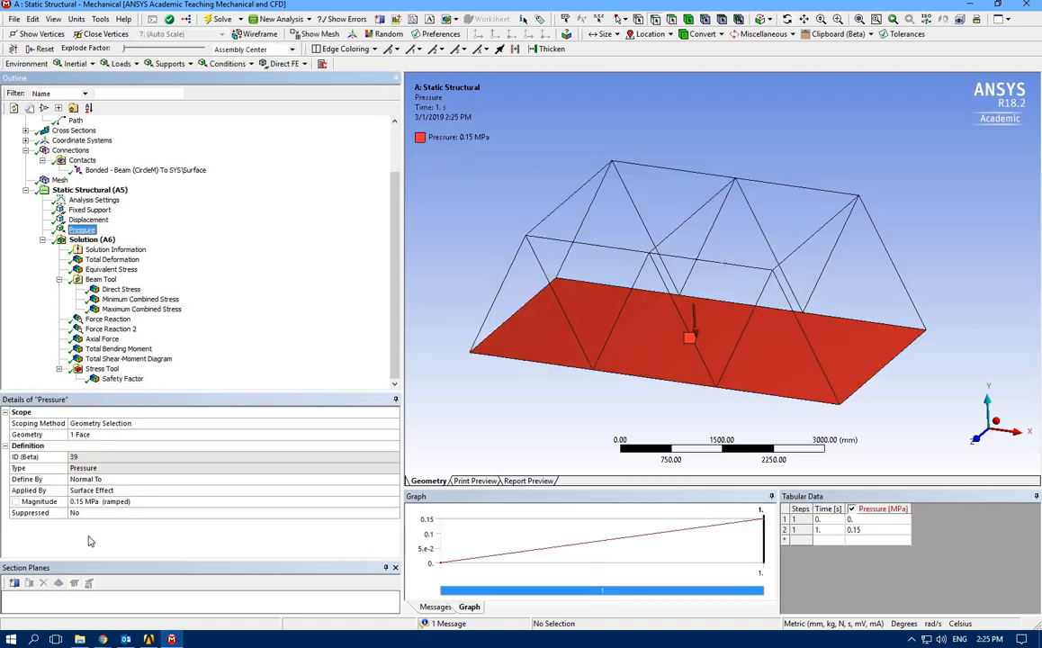
pyautogui.click(78, 501)
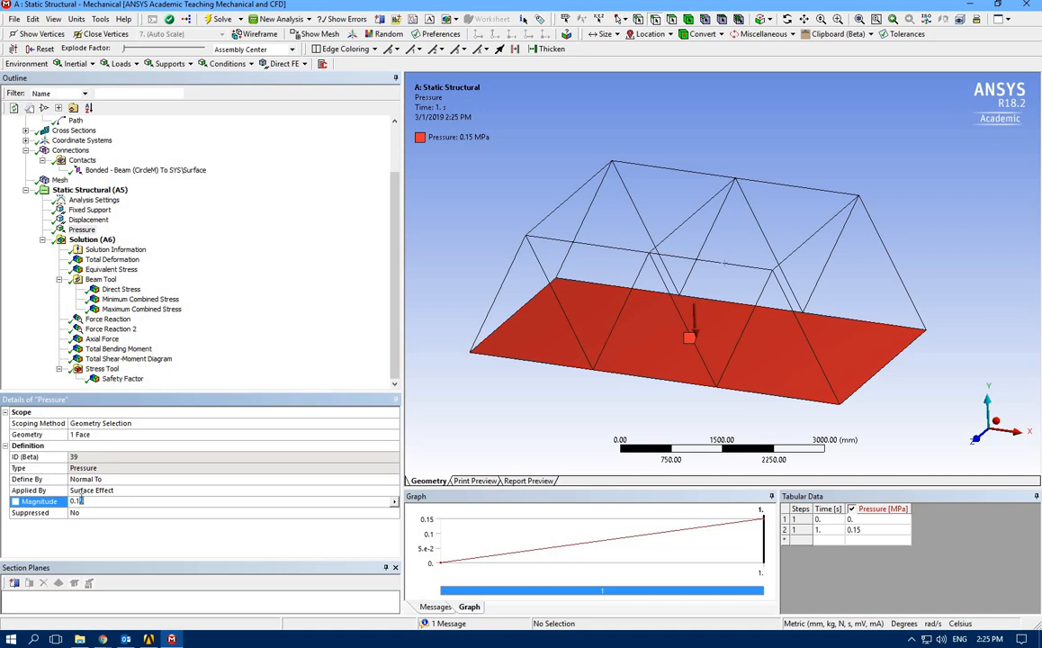
pyautogui.click(247, 350)
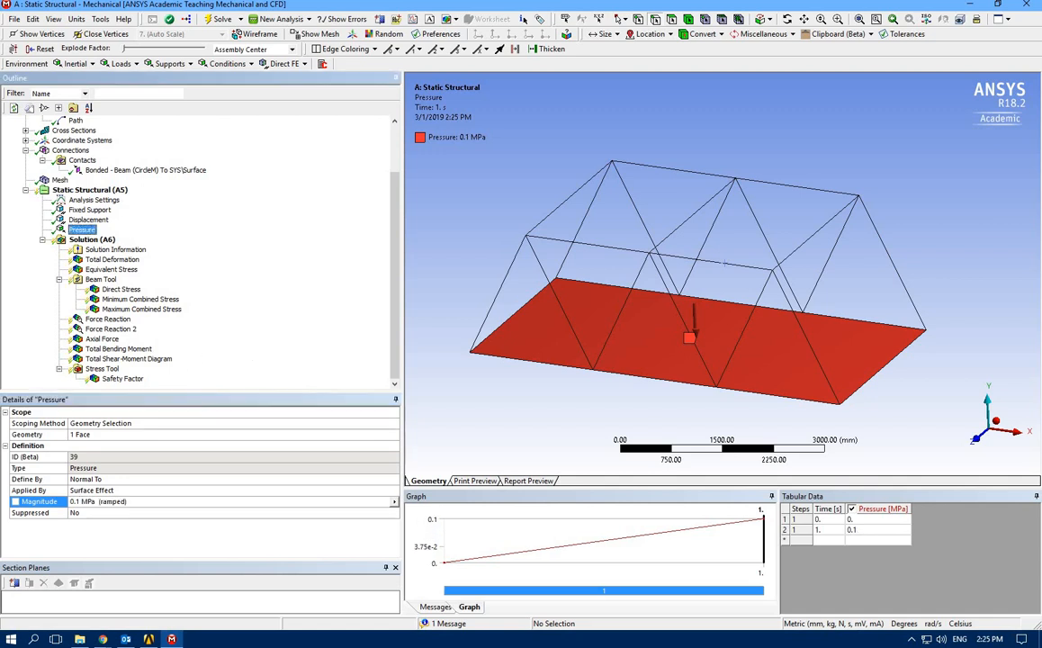
pyautogui.click(219, 19)
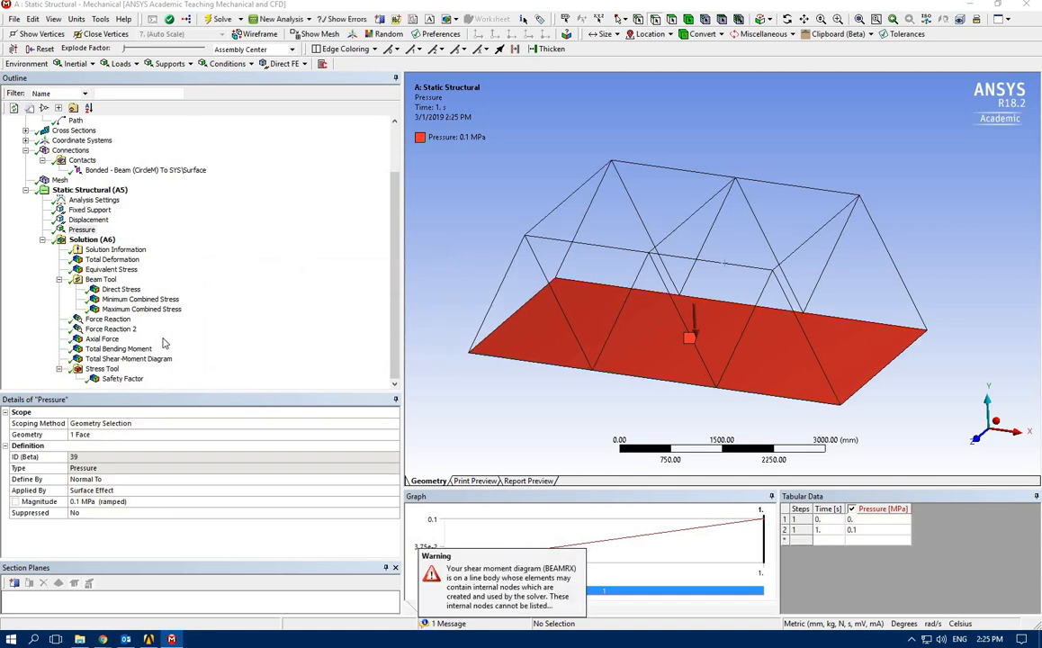
pyautogui.click(125, 378)
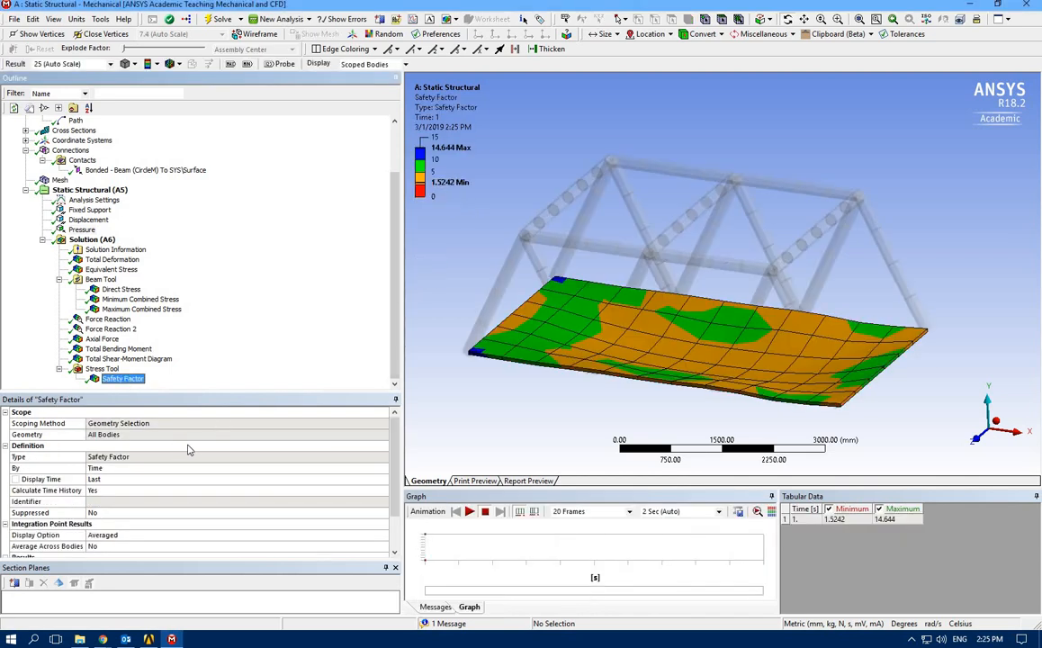
pyautogui.moveTo(558, 356); pyautogui.dragTo(548, 400, button='middle')
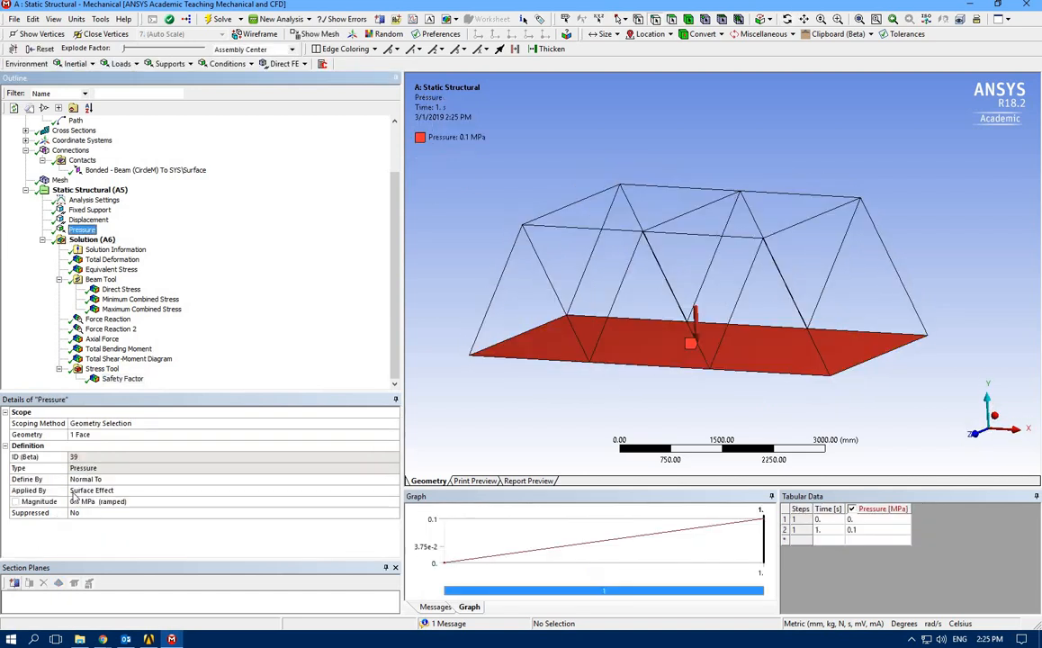
# Step: Set the deck's pressure magnitude to 0.01 MPa, re-solve and inspect the Safety Factor plot
pyautogui.click(81, 501)
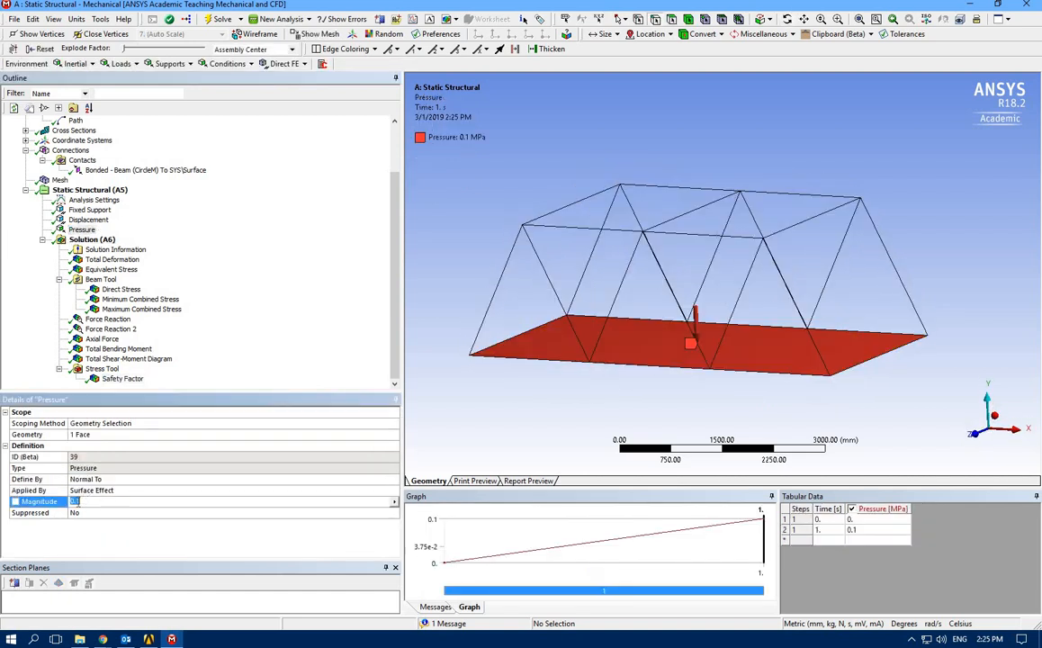
pyautogui.click(78, 502)
pyautogui.write('0')
pyautogui.press('Return')
pyautogui.click(216, 20)
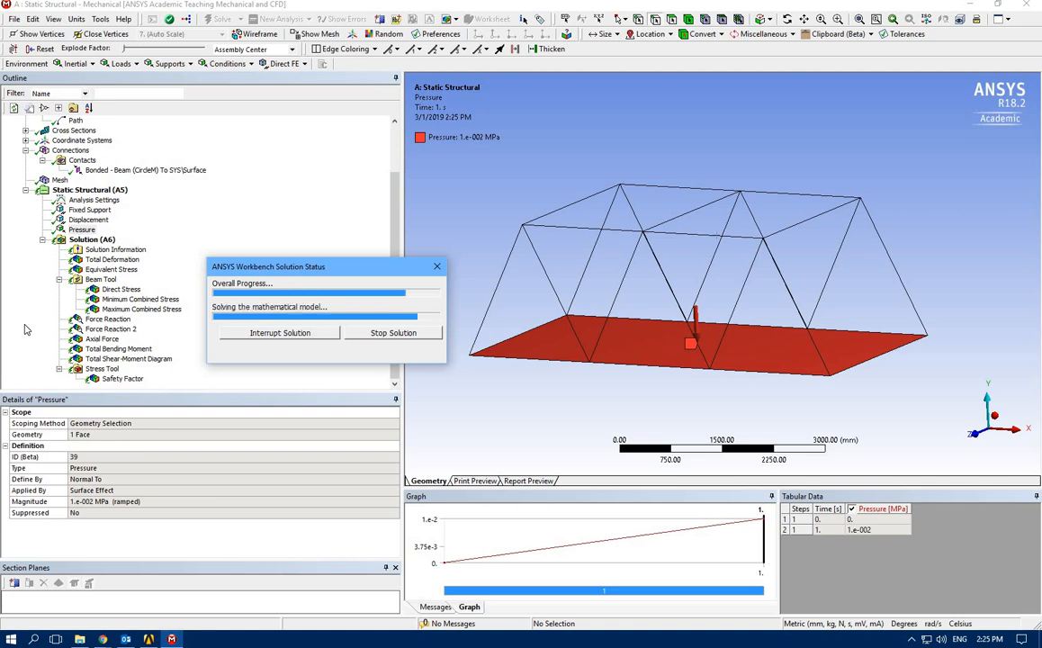
pyautogui.click(124, 378)
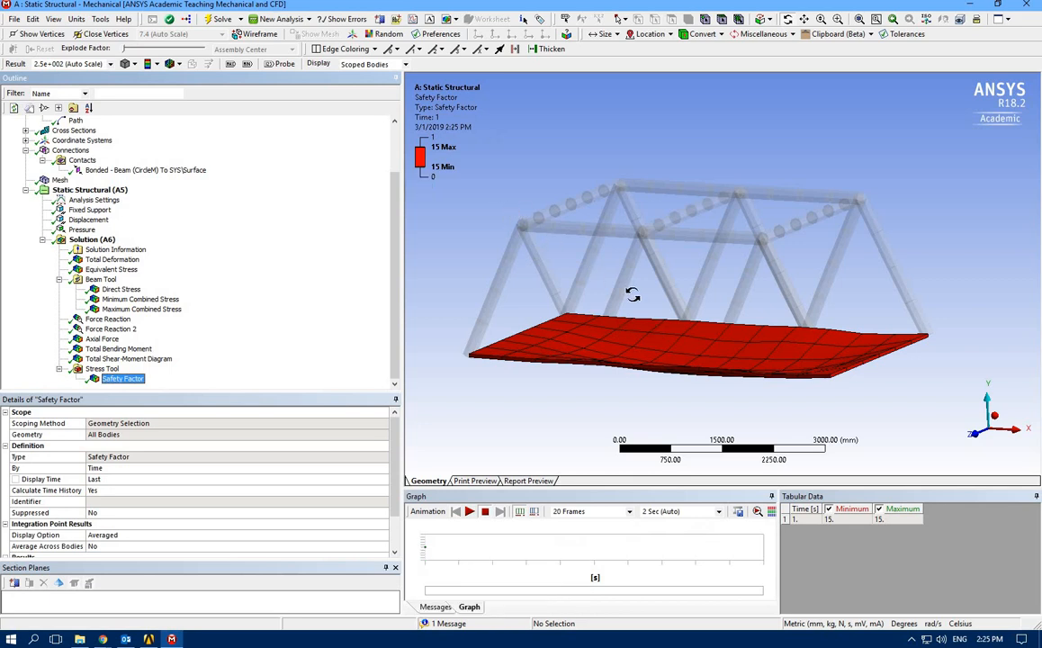
pyautogui.moveTo(632, 302); pyautogui.dragTo(685, 331)
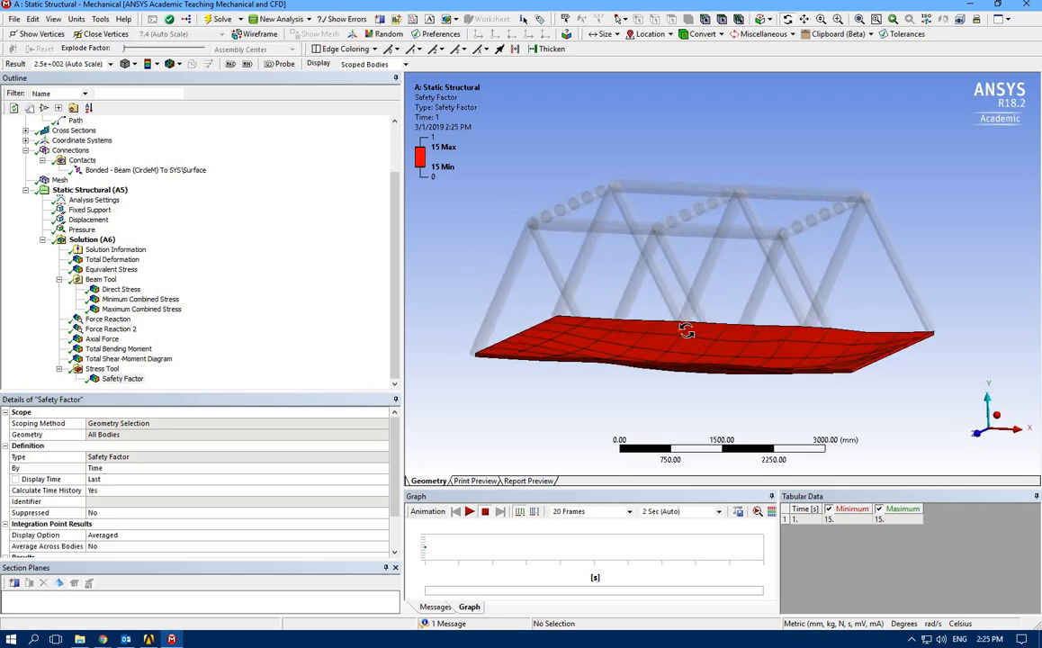
pyautogui.moveTo(685, 331); pyautogui.dragTo(578, 398)
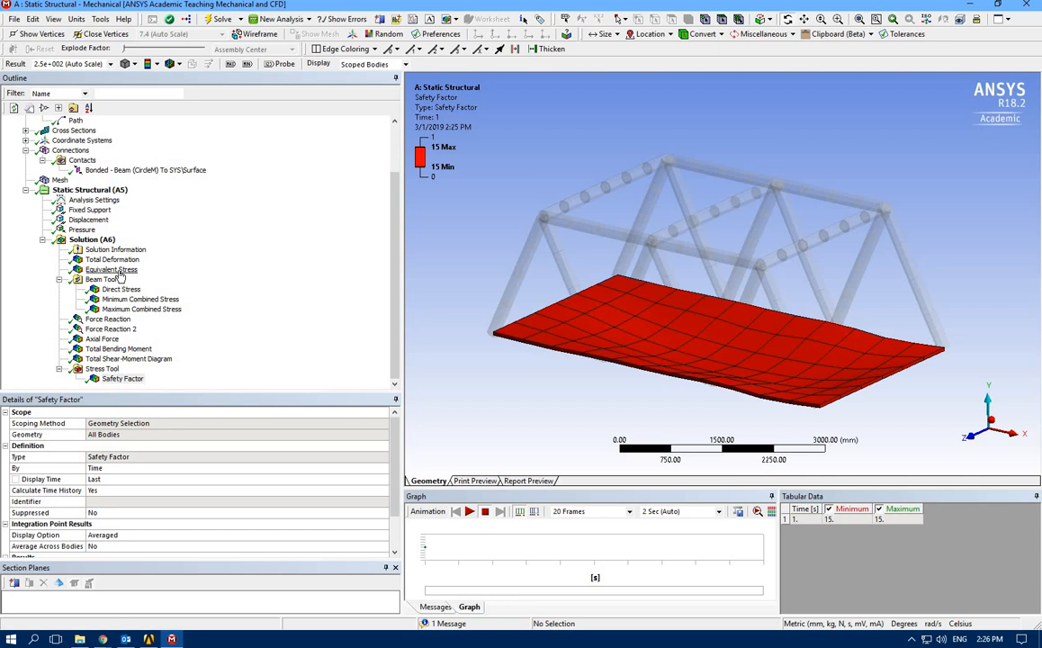
# Step: Play the Equivalent Stress and Total Deformation result animations, and stop the playback
pyautogui.click(114, 269)
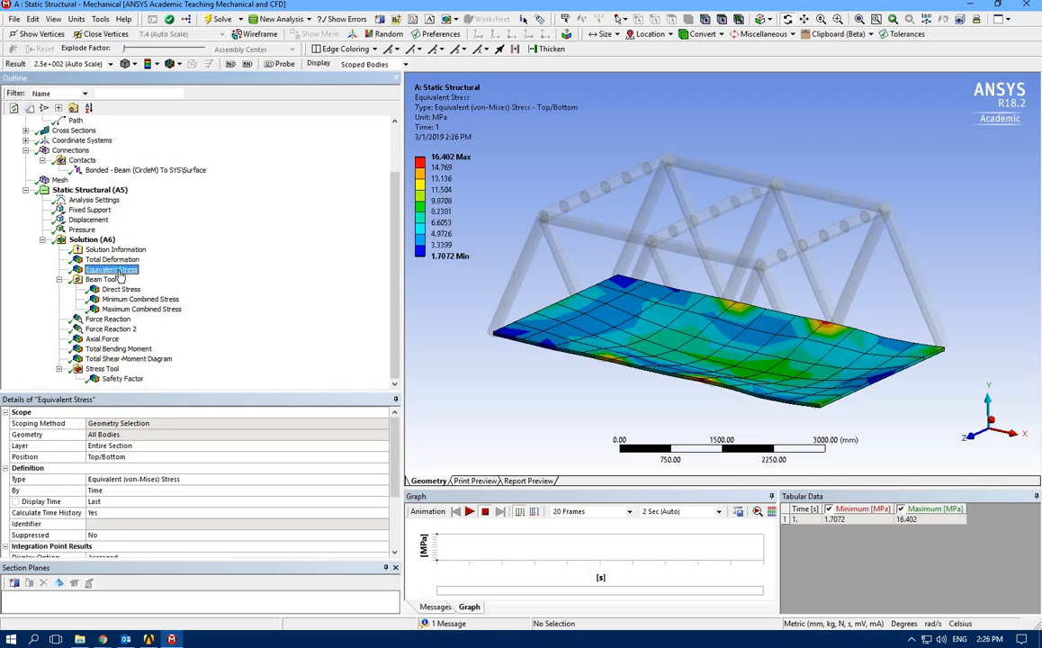
pyautogui.click(468, 511)
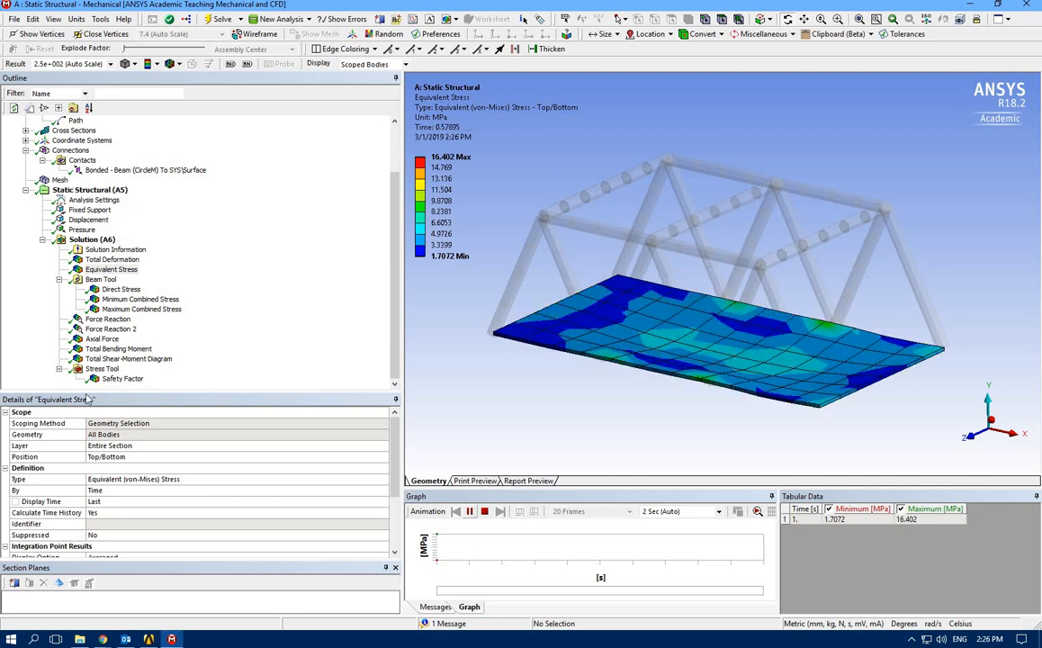
pyautogui.click(112, 260)
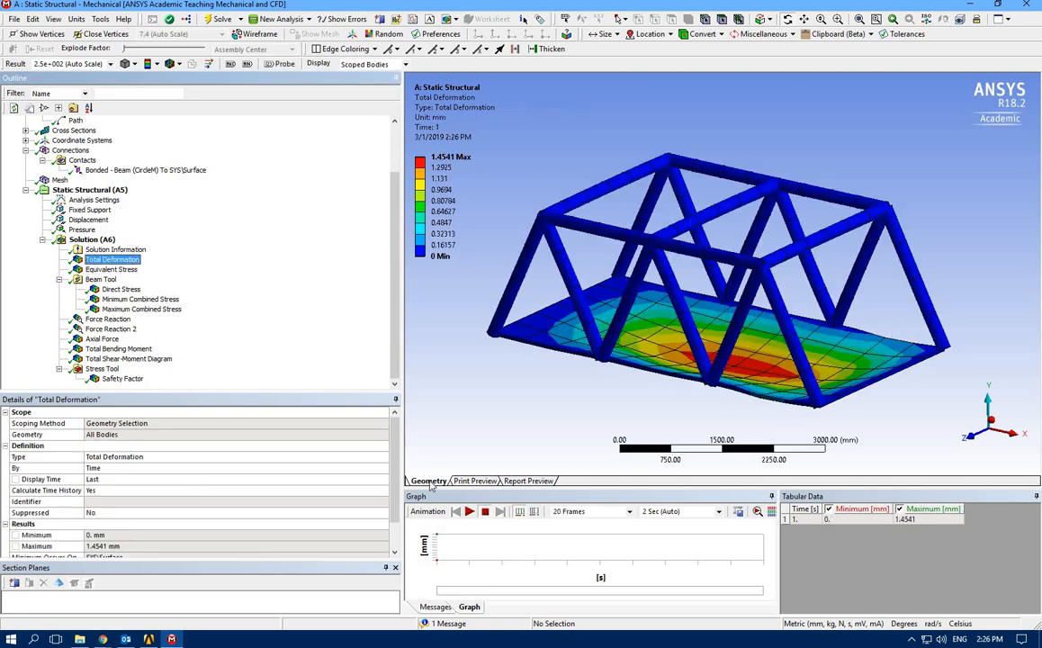
pyautogui.click(468, 512)
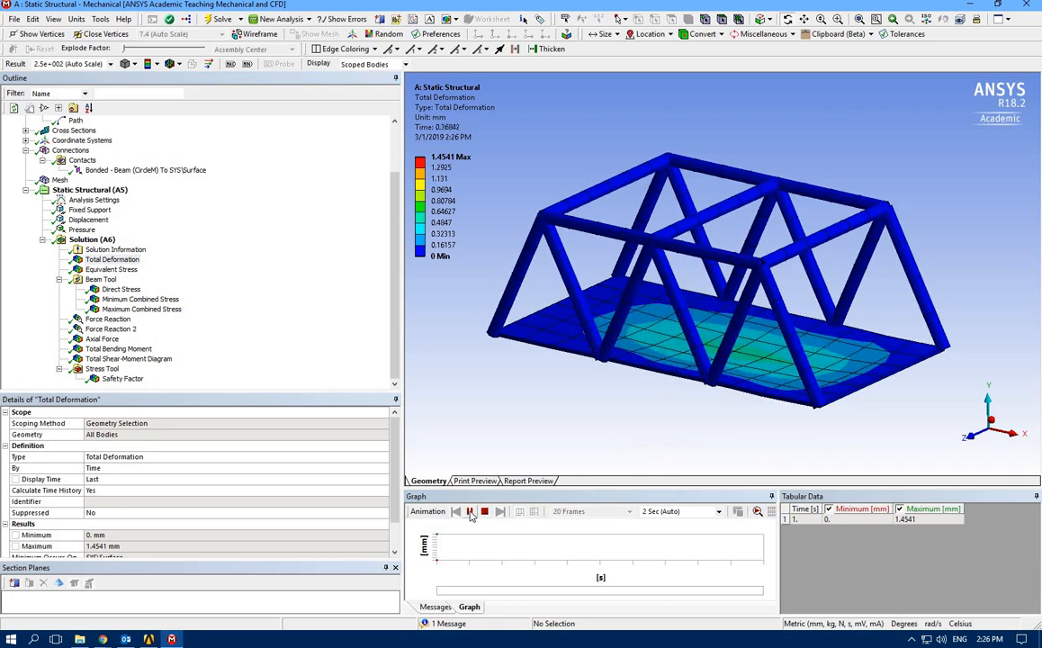
pyautogui.click(485, 511)
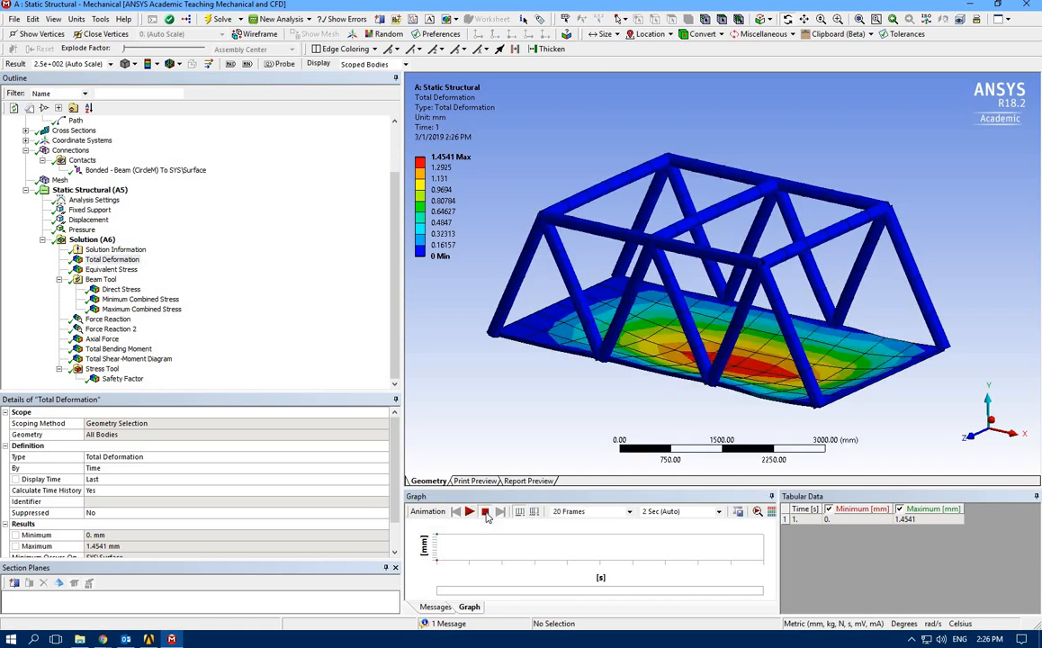